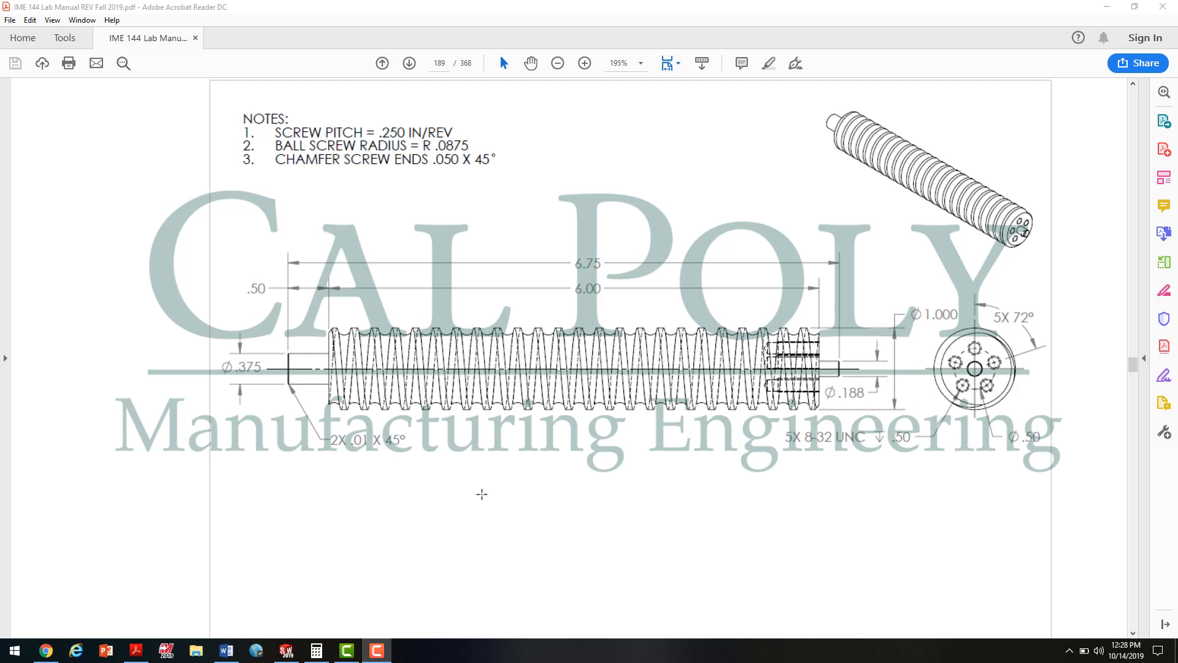
# Switch to SOLIDWORKS and create a new part document
pyautogui.click(287, 650)
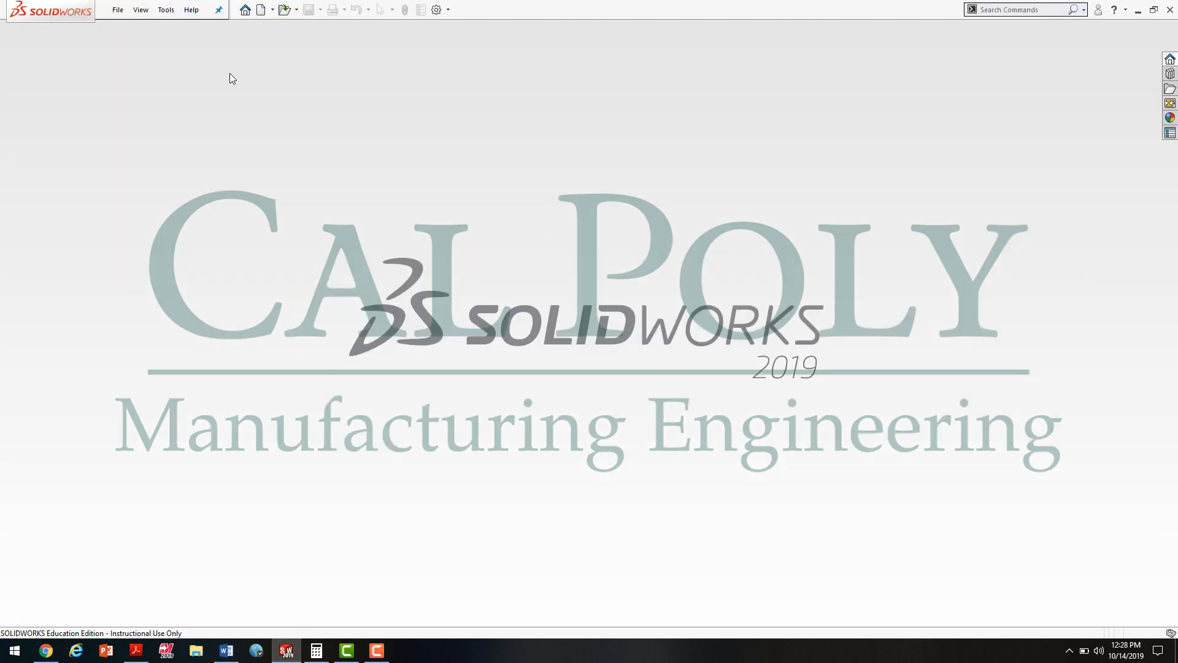
pyautogui.click(262, 9)
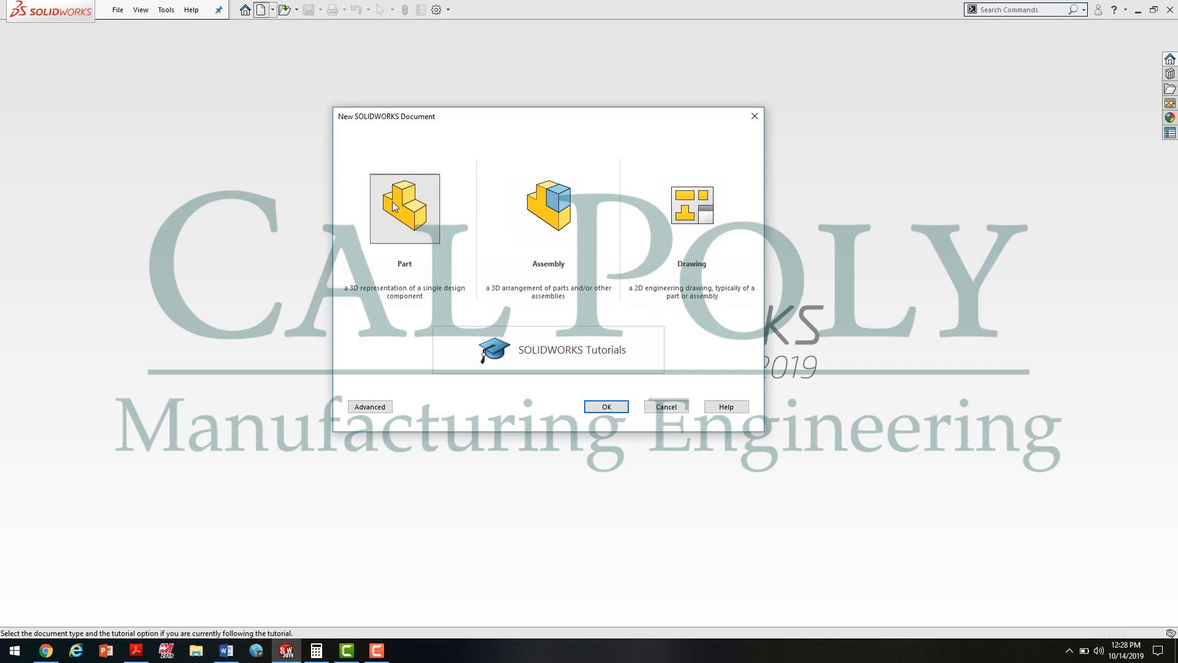
pyautogui.click(607, 407)
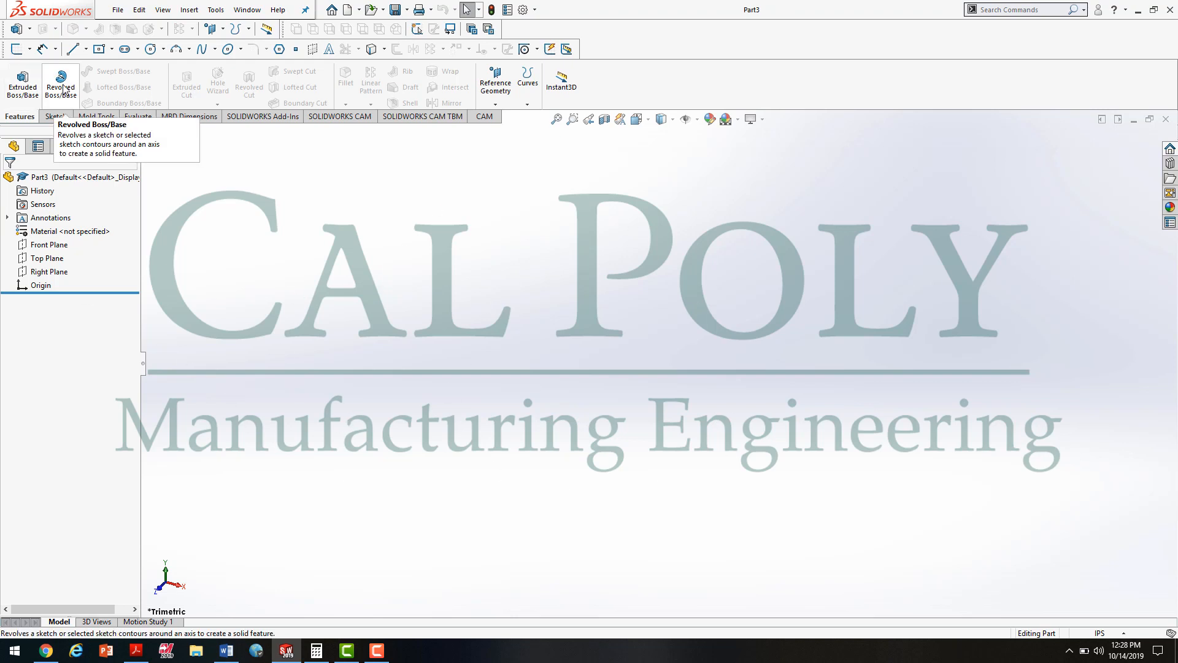
# Consult the ball screw drawing in Acrobat Reader, return to SOLIDWORKS and start a Revolved Boss/Base sketch on the Front Plane
pyautogui.click(299, 655)
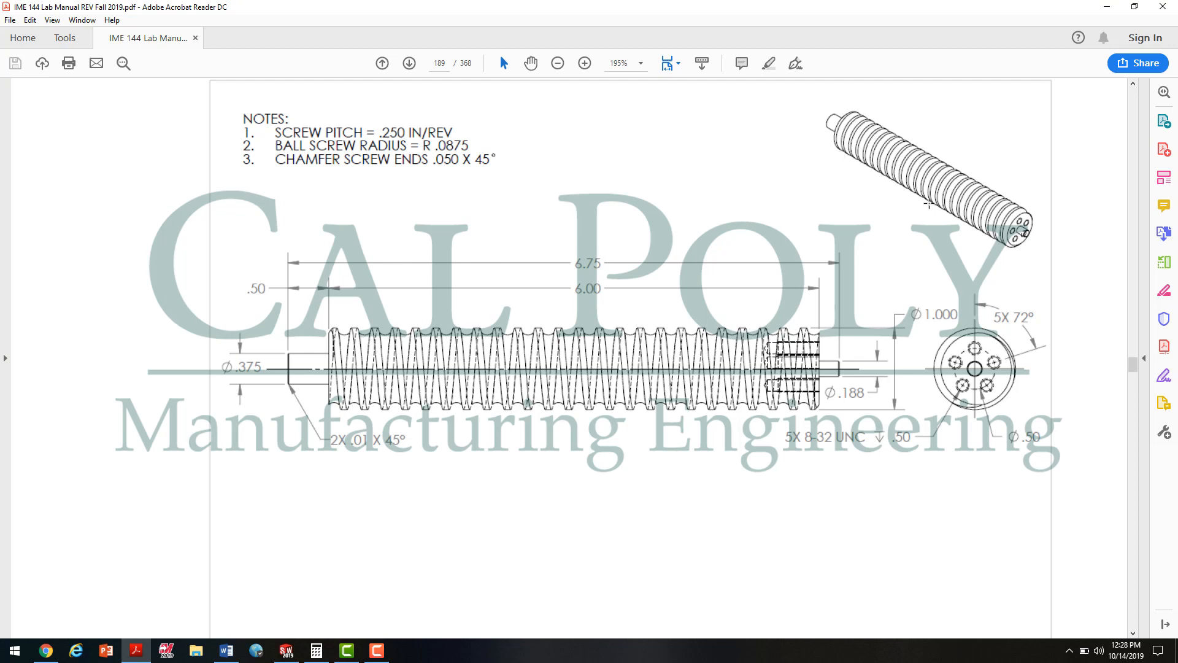
pyautogui.click(286, 650)
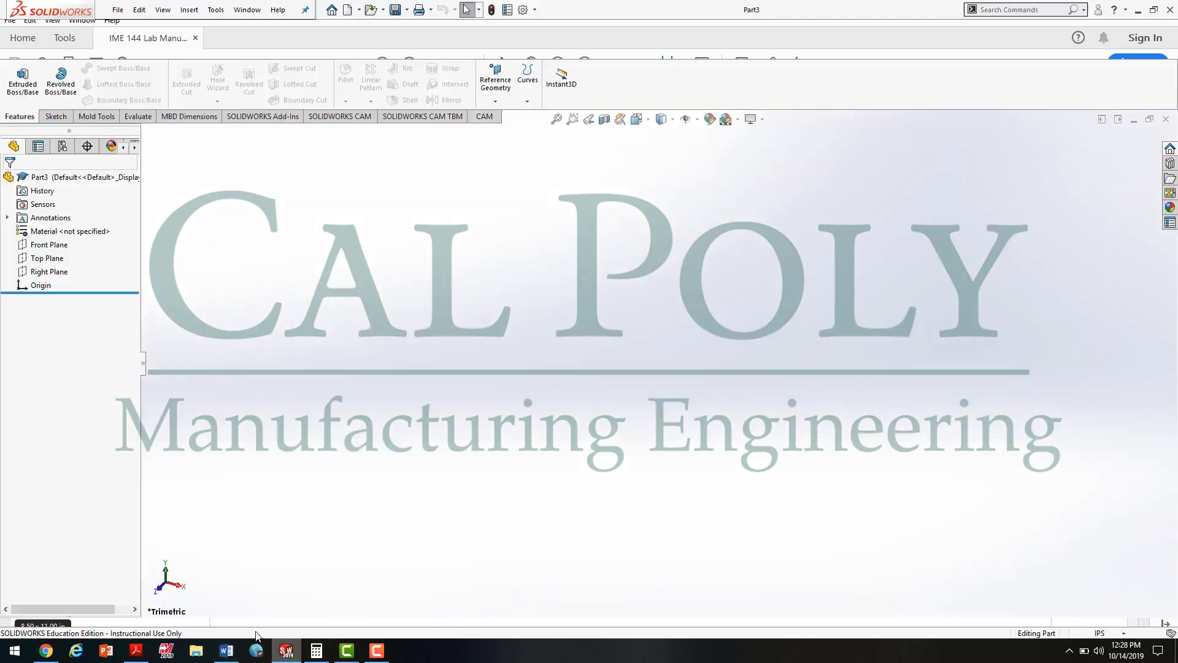
pyautogui.click(59, 80)
pyautogui.click(522, 242)
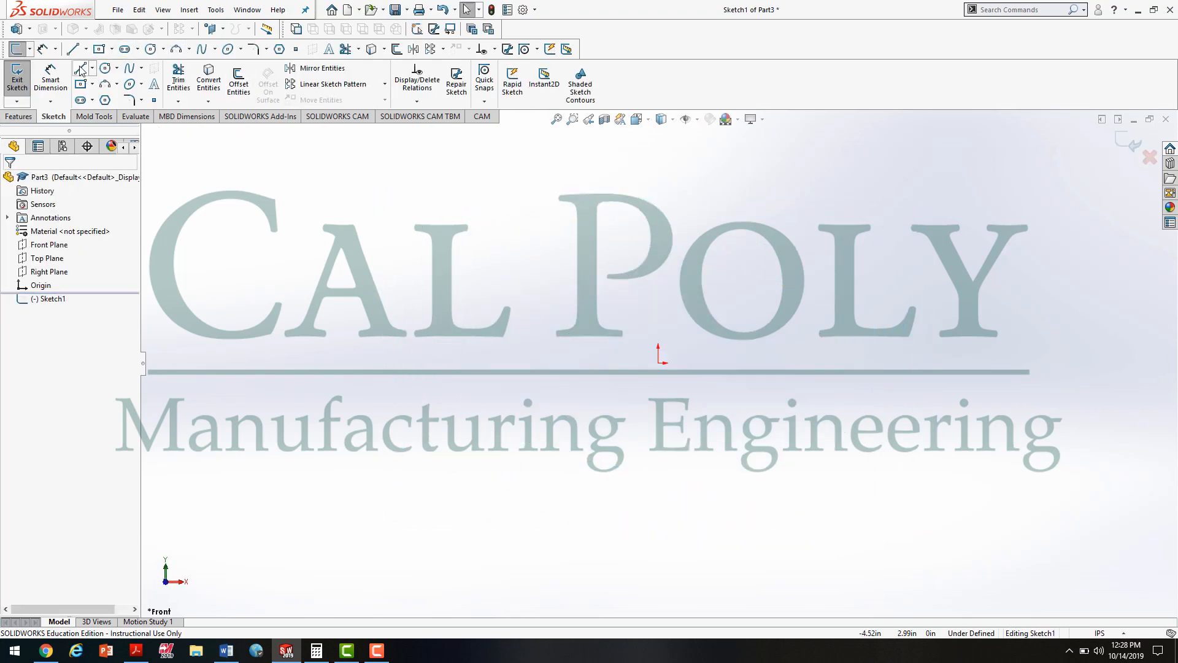
# Sketch a closed stepped half-profile from the origin with lines, about 11.8 in long overall, with a raised middle section about 9.5 in long
pyautogui.click(81, 69)
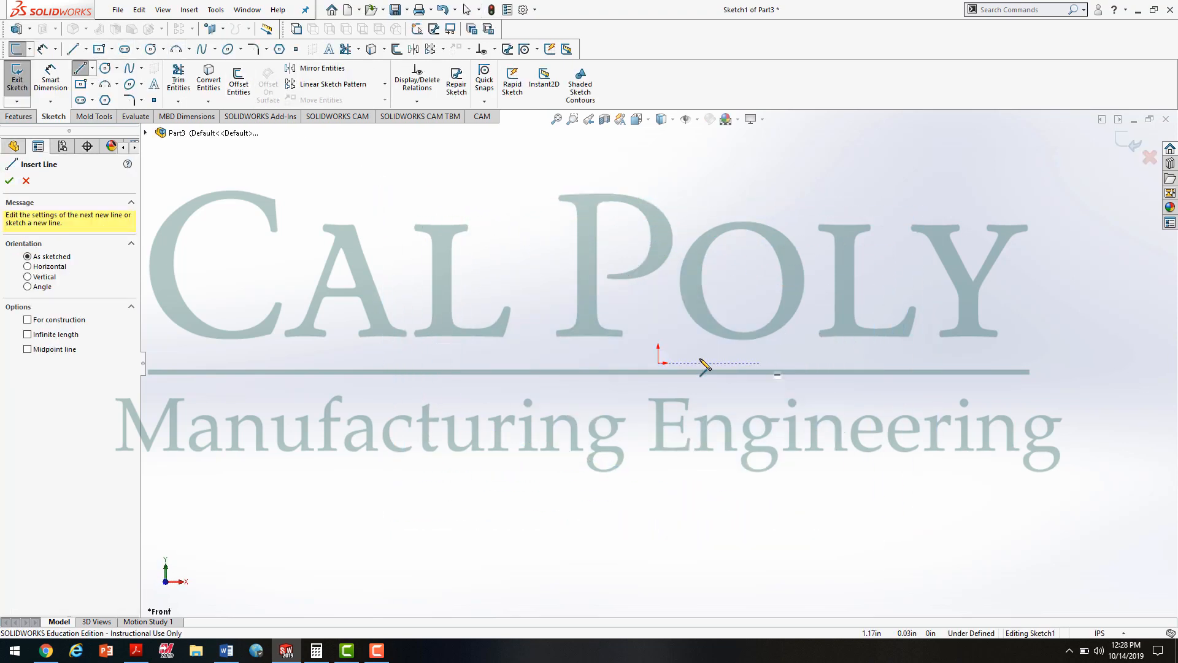
pyautogui.click(658, 362)
pyautogui.click(658, 316)
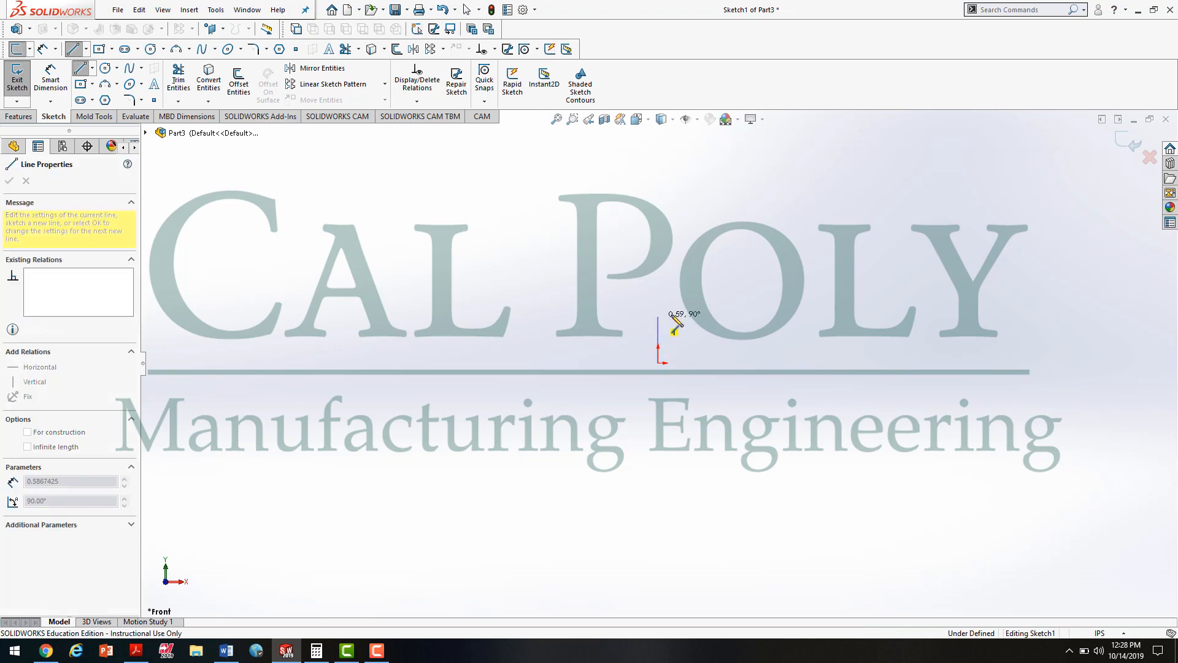
pyautogui.click(767, 317)
pyautogui.click(766, 247)
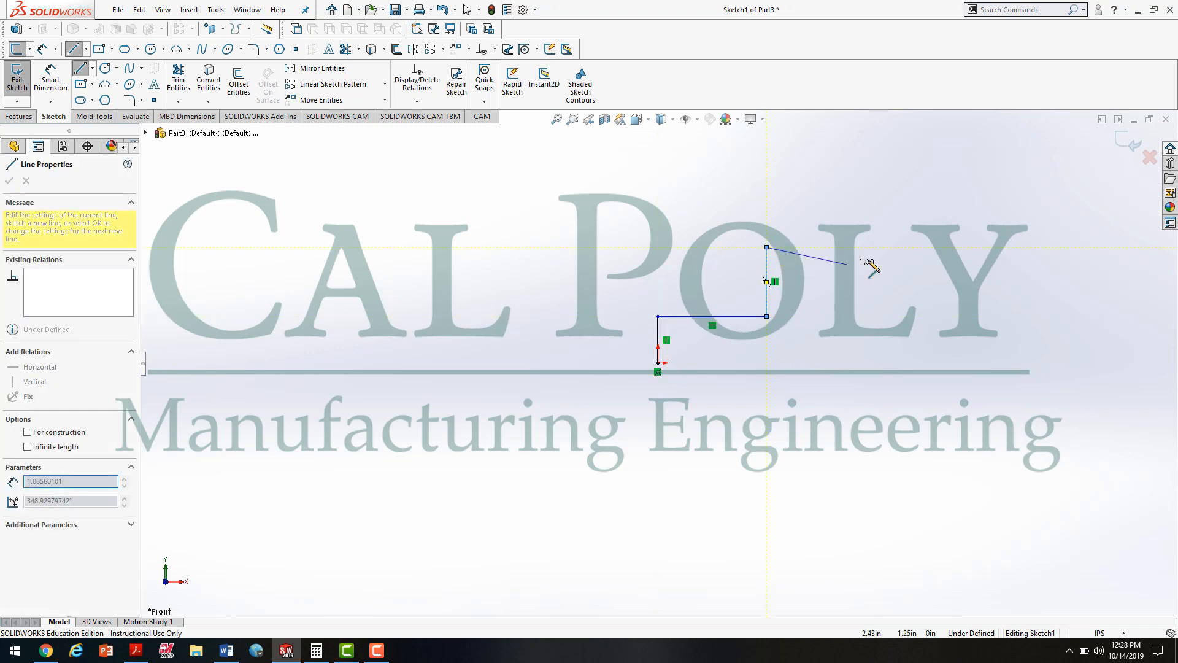
pyautogui.press('z')
pyautogui.click(1004, 316)
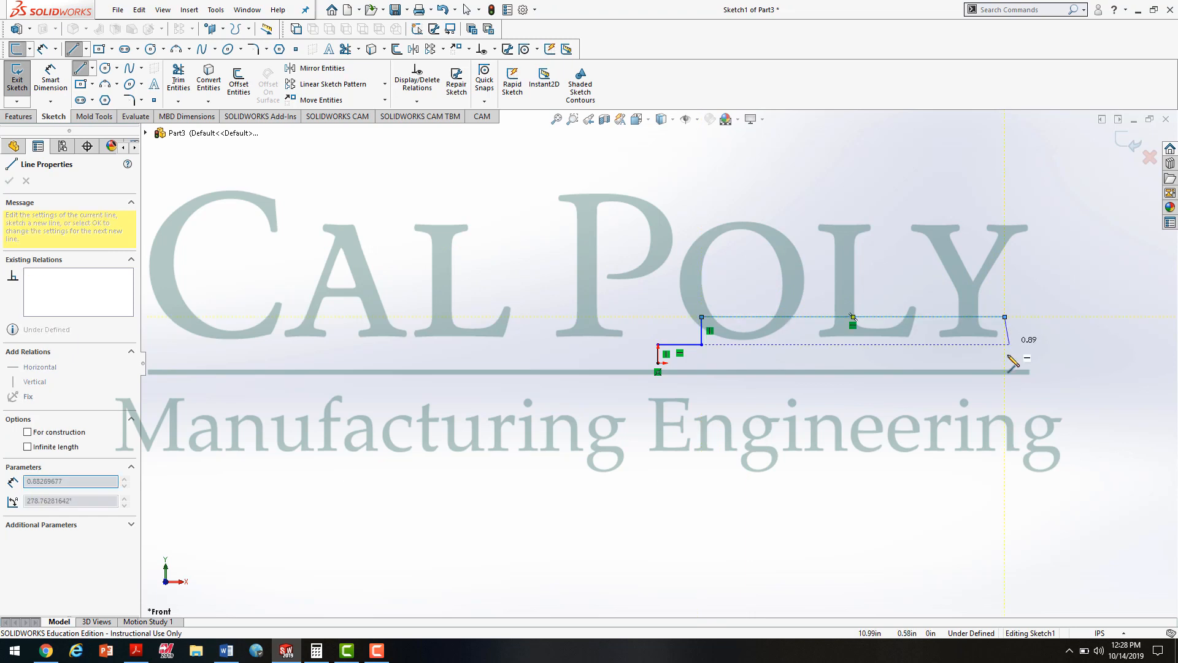
pyautogui.click(1005, 353)
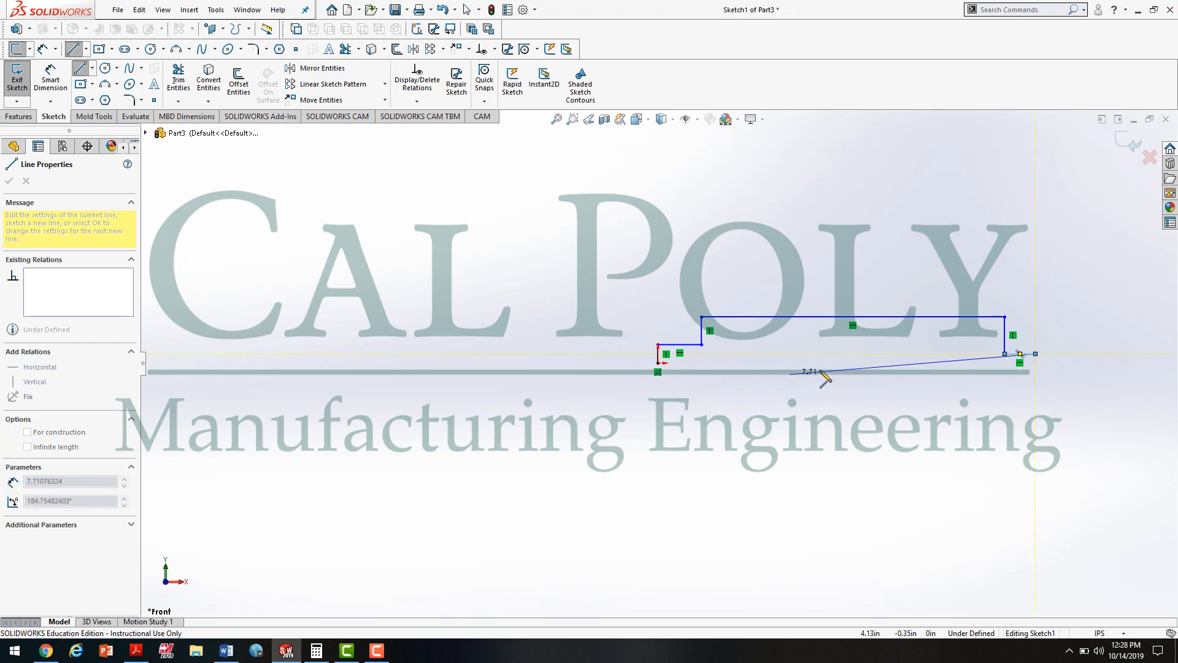
pyautogui.click(1035, 362)
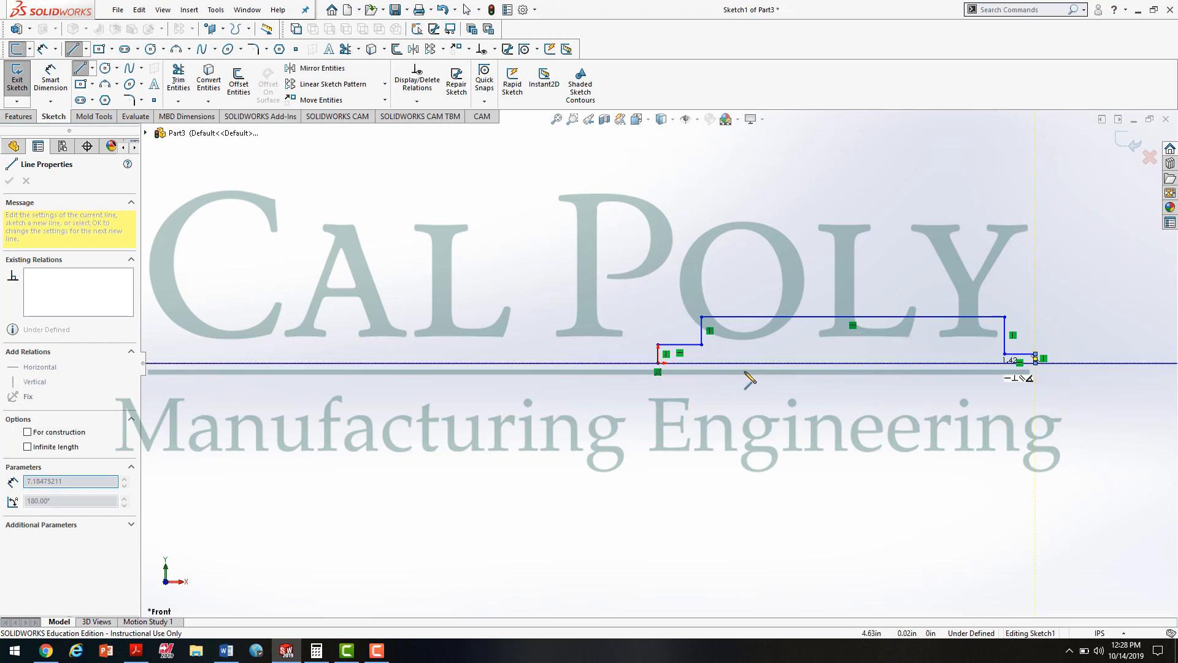
pyautogui.click(658, 363)
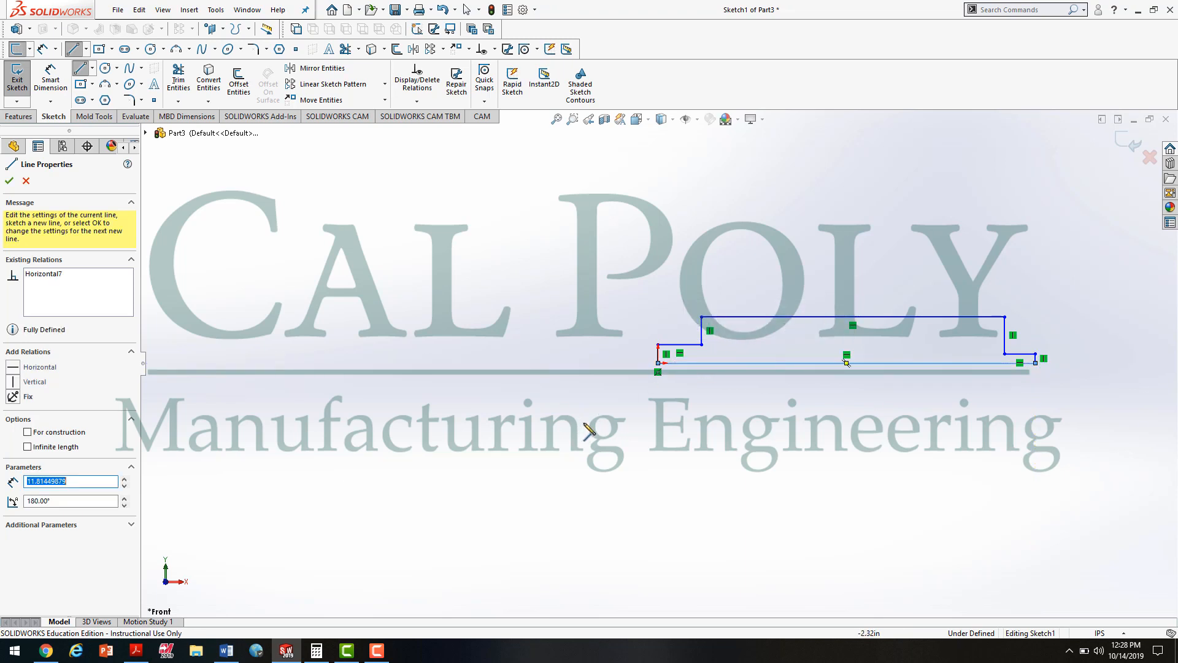
pyautogui.press('Escape')
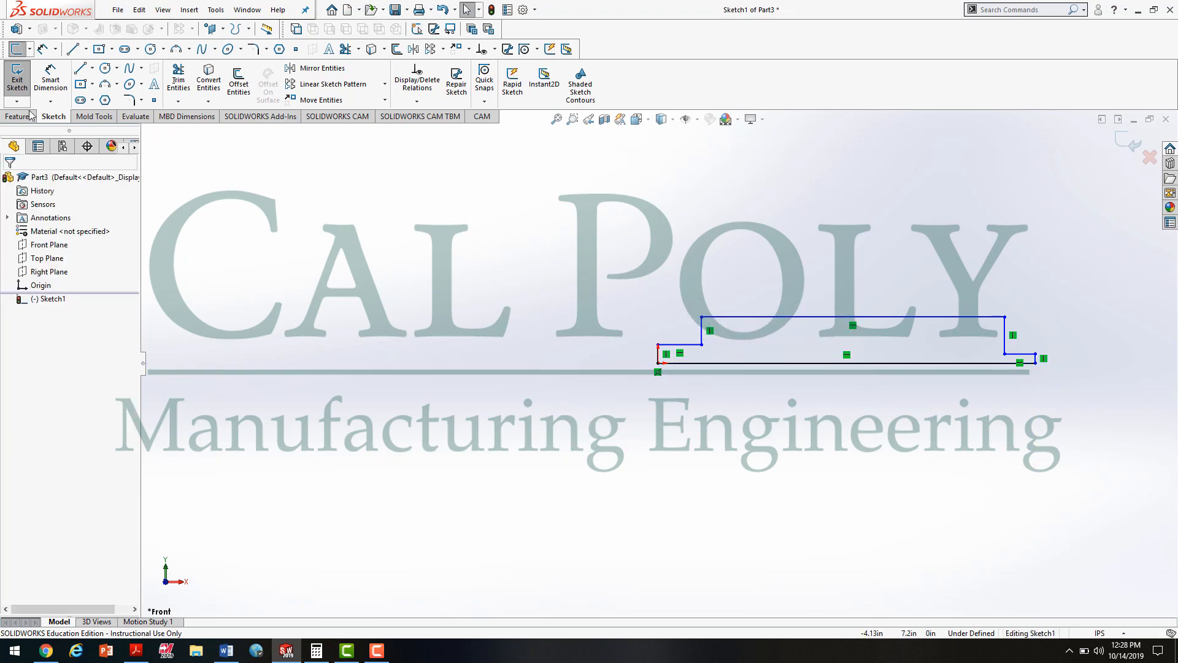
# Draw a horizontal centerline about 2.16 in long from the origin, extending away from the profile
pyautogui.click(92, 68)
pyautogui.click(119, 101)
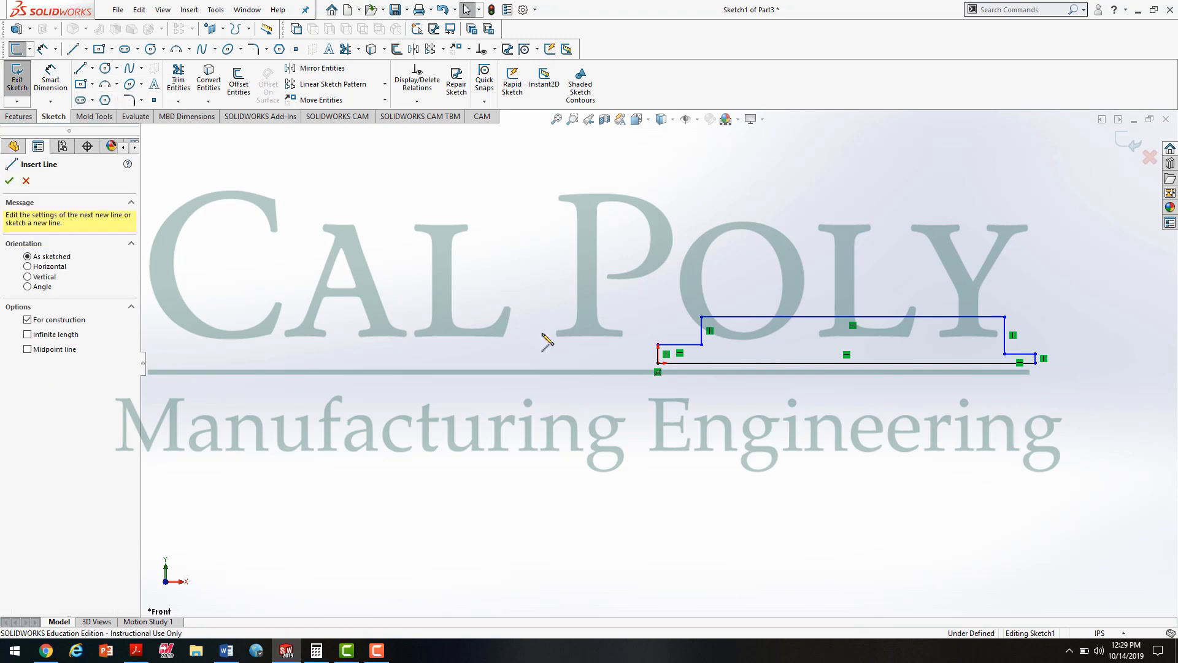
pyautogui.moveTo(658, 362); pyautogui.dragTo(549, 362)
pyautogui.press('Escape')
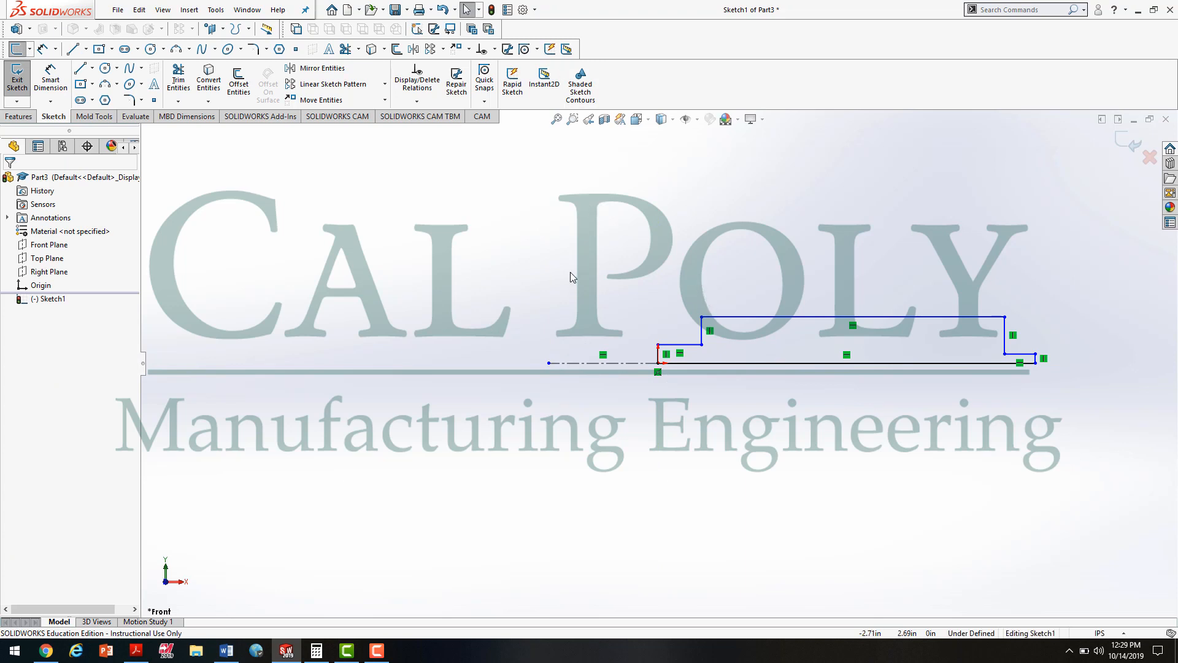
# Consult the lengths on the ball screw drawing and dimension the profile's raised middle section to 6 in
pyautogui.click(136, 651)
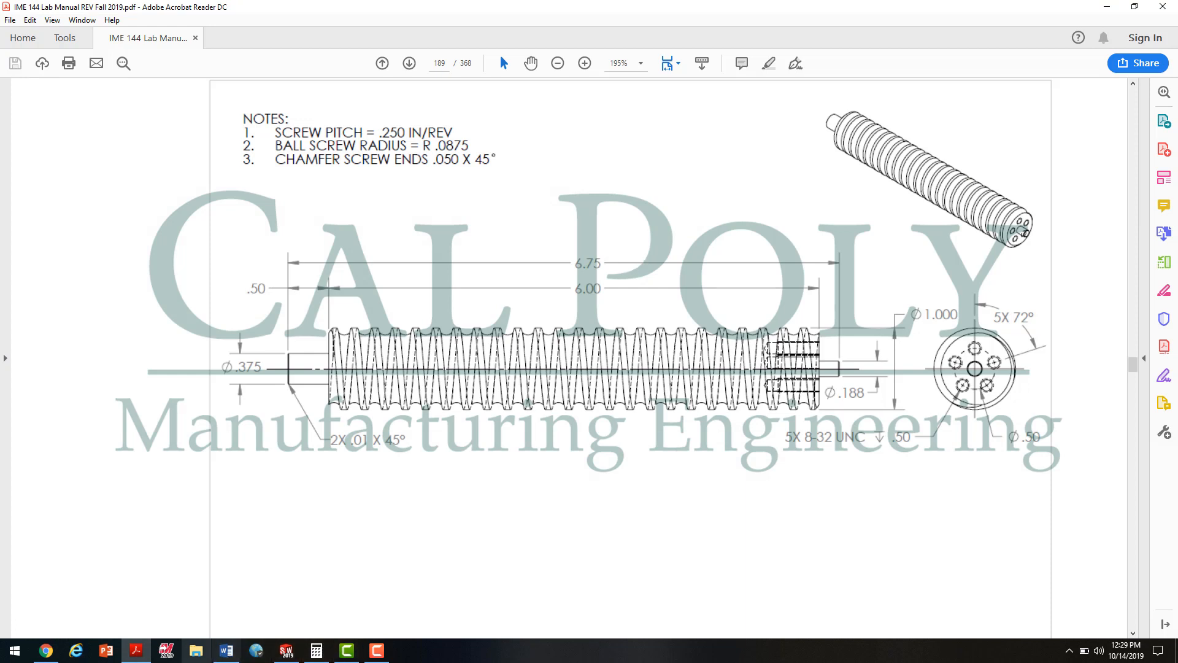
pyautogui.click(286, 652)
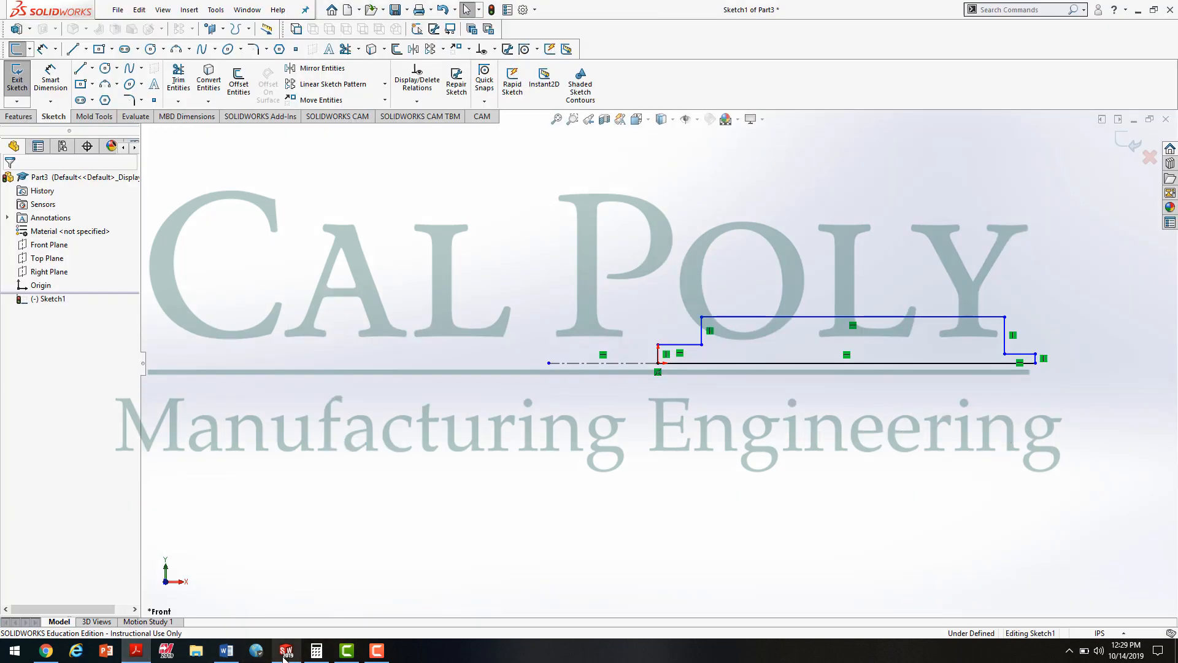
pyautogui.click(80, 68)
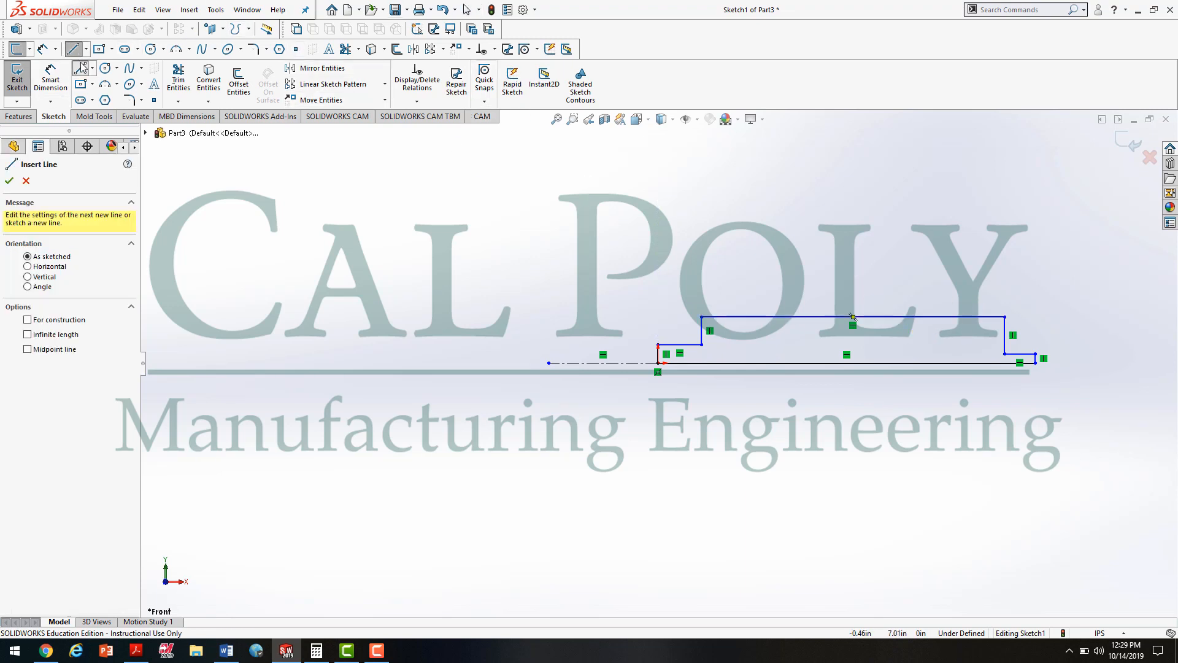
pyautogui.click(51, 80)
pyautogui.click(792, 317)
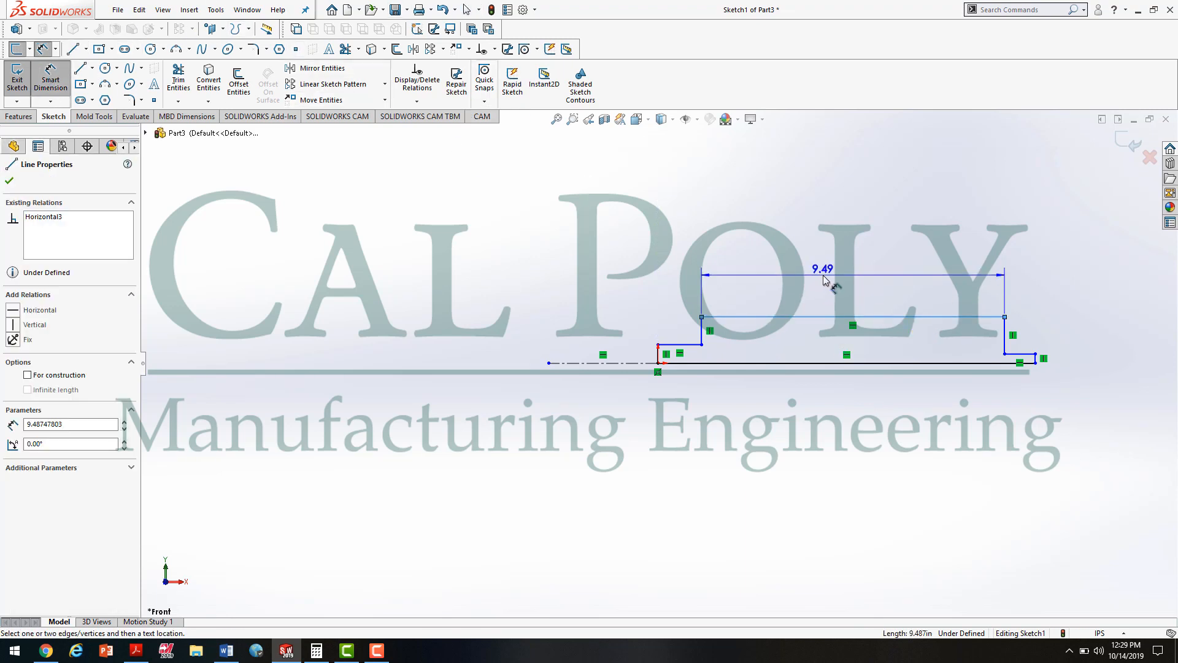
pyautogui.click(854, 270)
pyautogui.write('6')
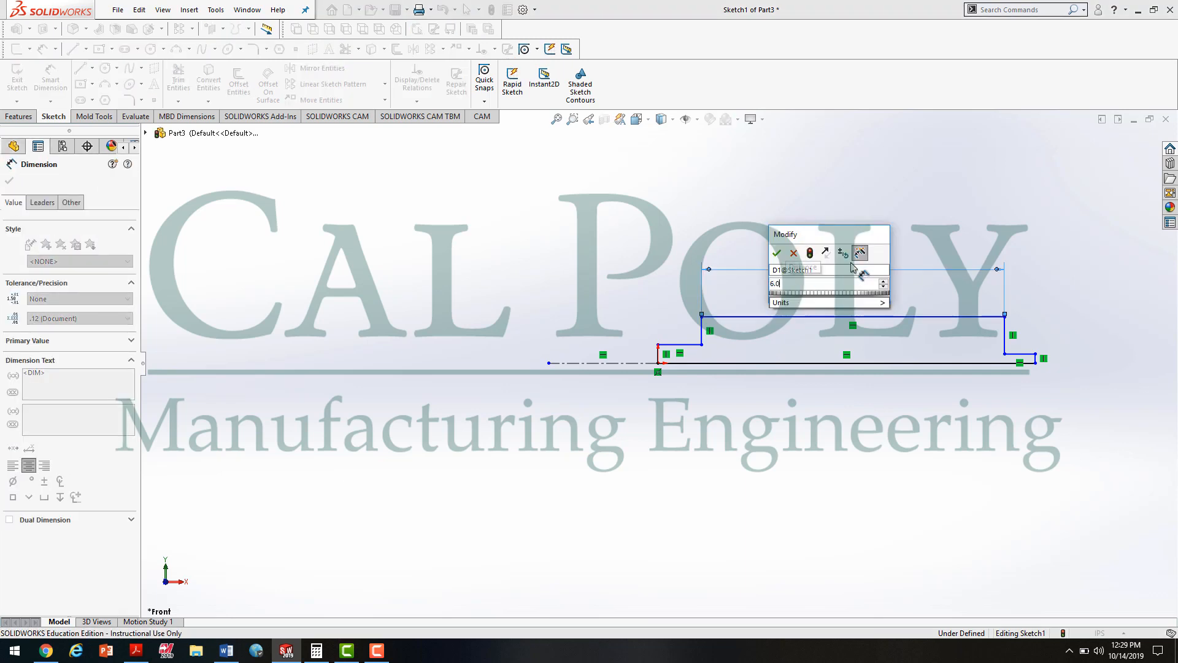
pyautogui.press('Return')
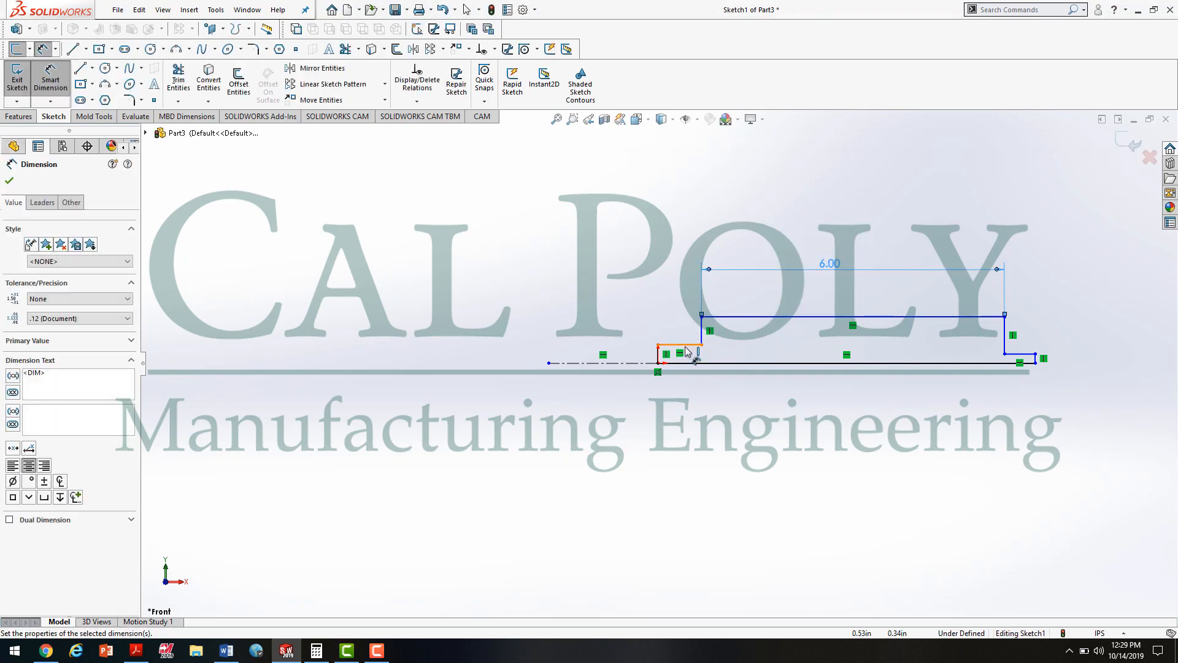
# Dimension the length of the short step at the origin end of the profile to 0.5 in
pyautogui.click(684, 345)
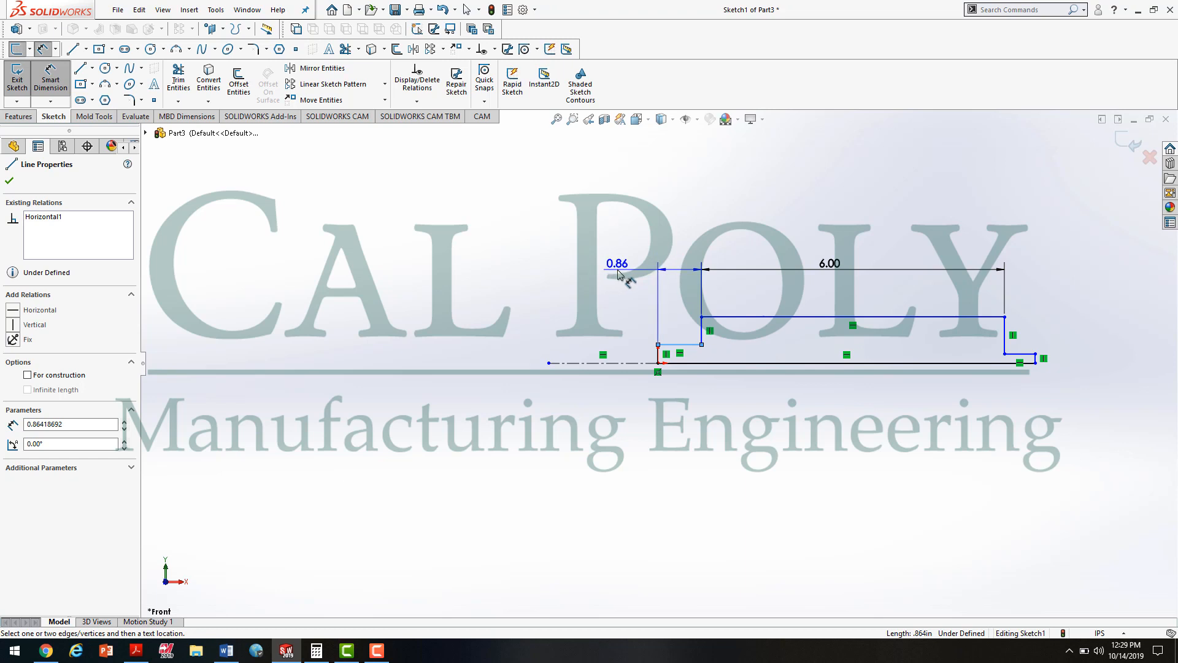
pyautogui.click(661, 268)
pyautogui.write('0.5')
pyautogui.press('Return')
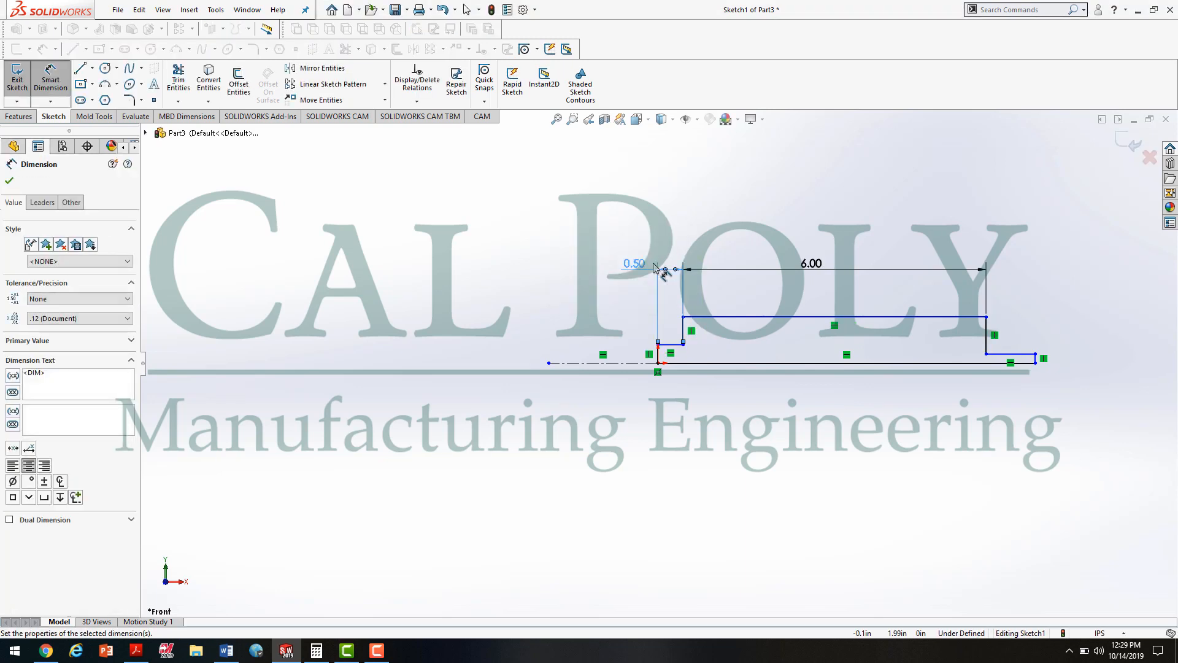
# Dimension the profile's overall length between its two end lines to 6.75 in
pyautogui.click(658, 355)
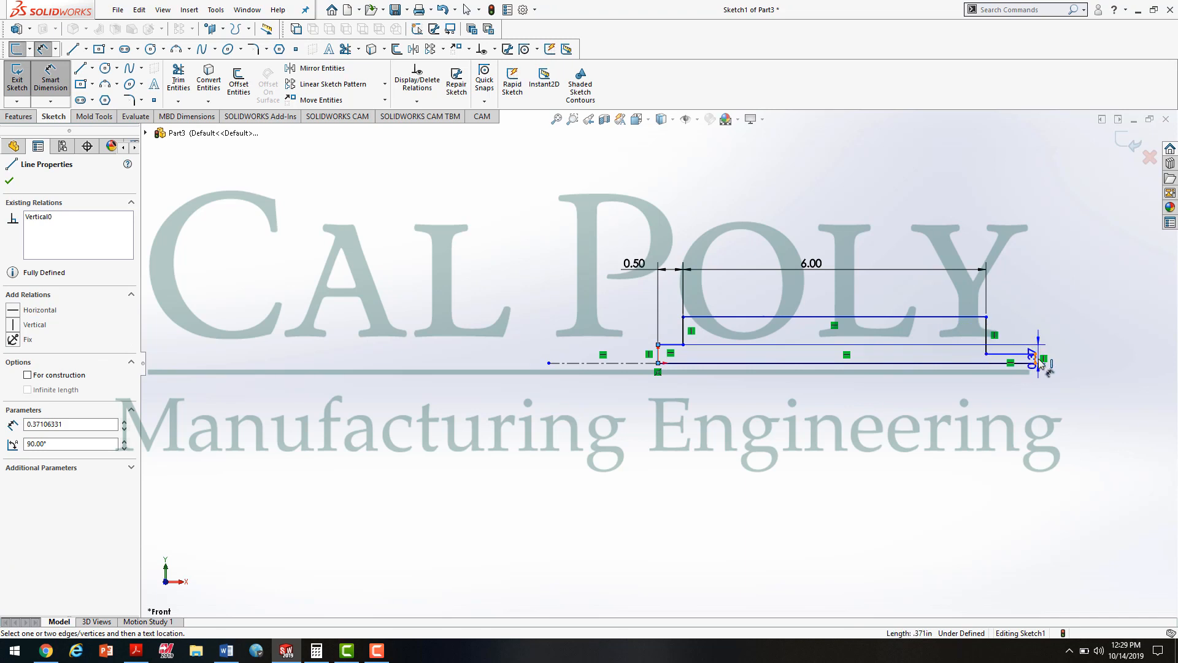
pyautogui.click(1037, 362)
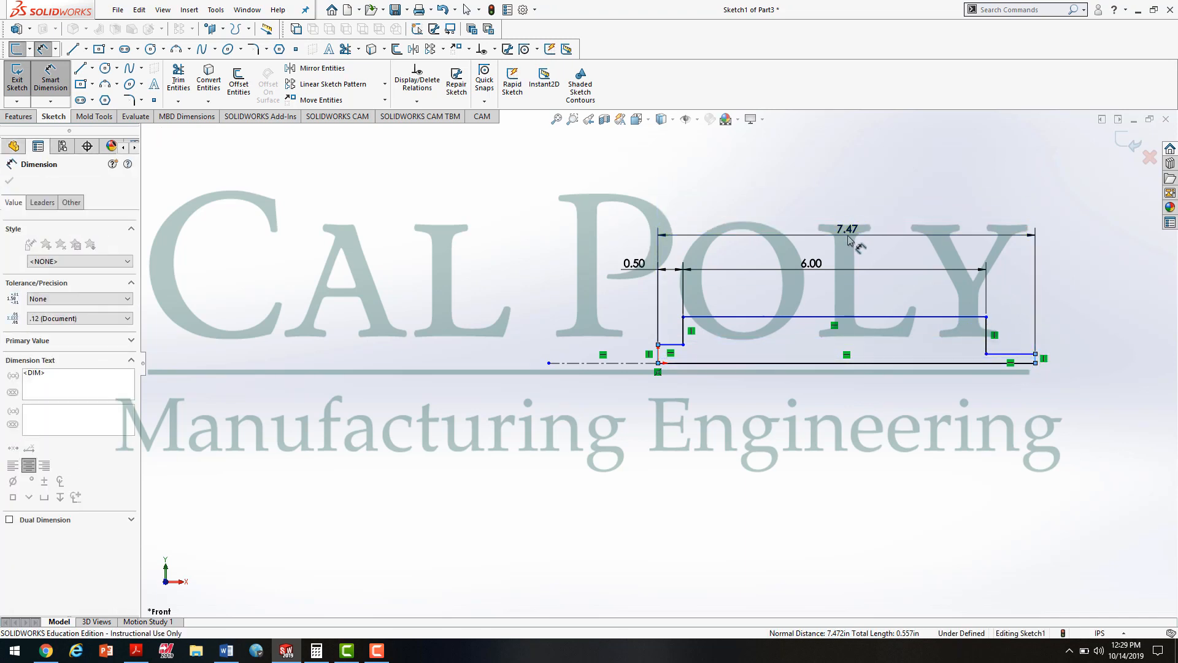
pyautogui.click(849, 239)
pyautogui.press('Return')
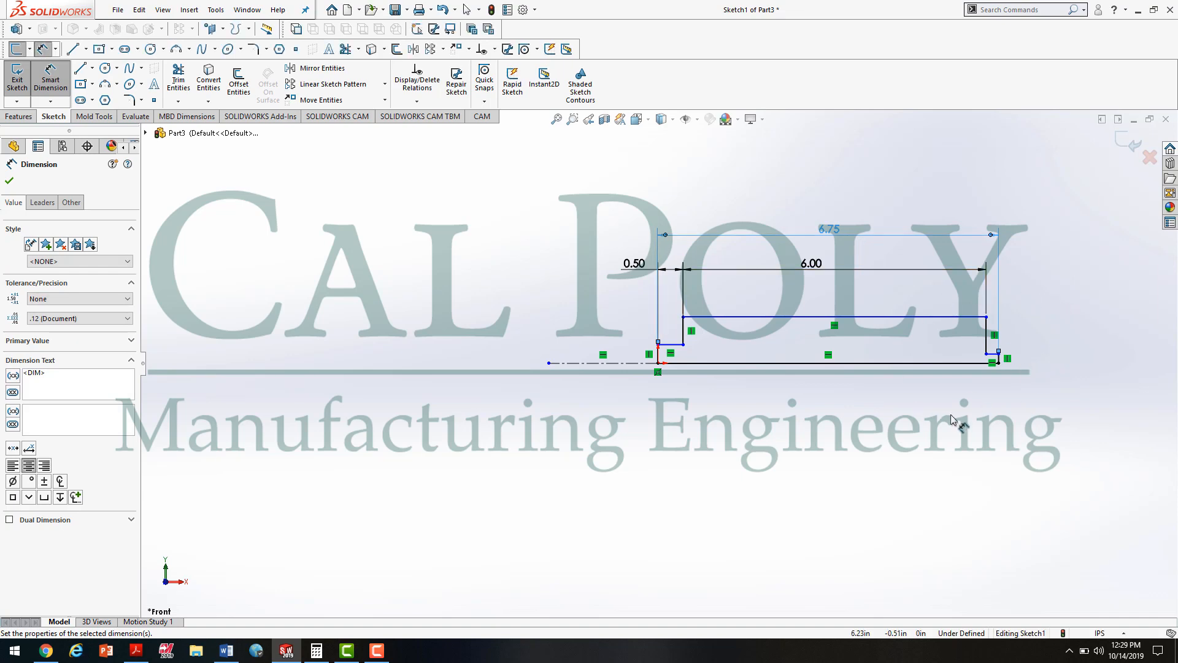
# Consult the diameters on the ball screw drawing and dimension the origin-end step across the centerline to a 0.375 in diameter
pyautogui.hotkey('alt', 'Tab')
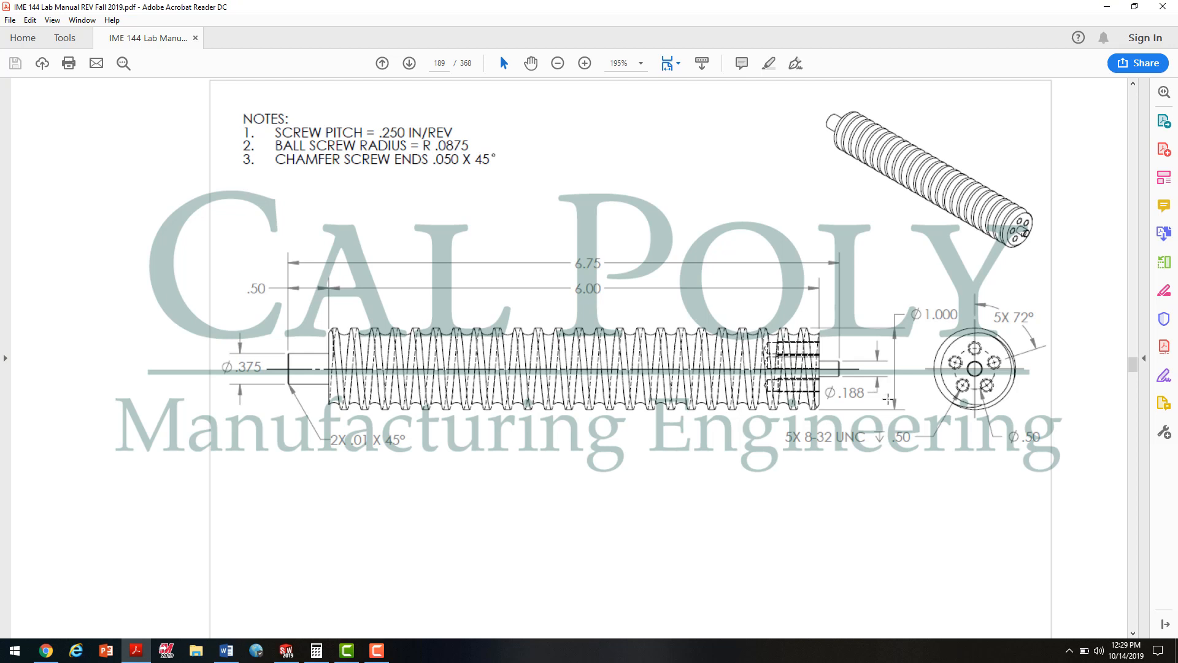
pyautogui.click(286, 650)
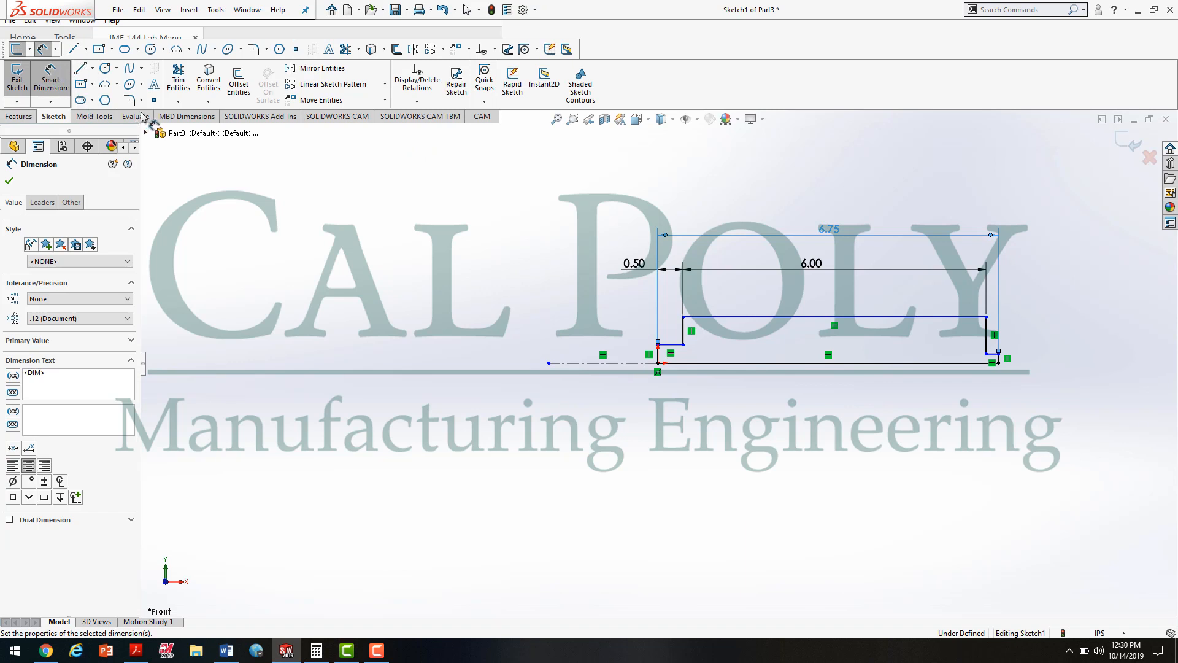
pyautogui.click(52, 76)
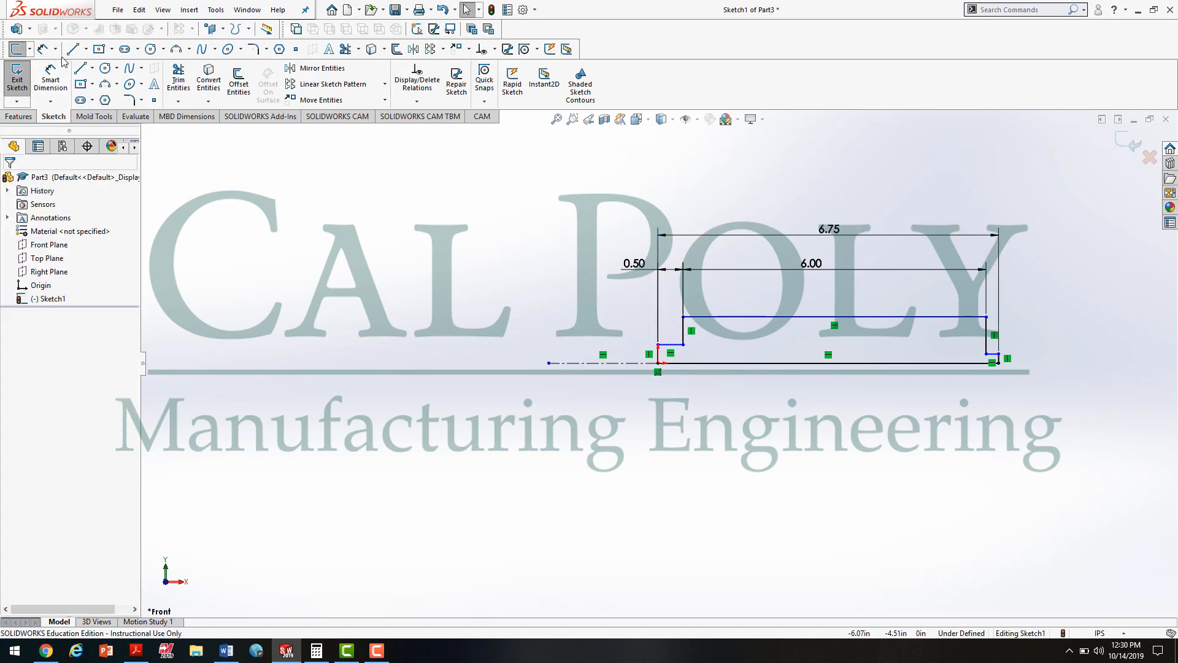
pyautogui.click(673, 344)
pyautogui.click(633, 363)
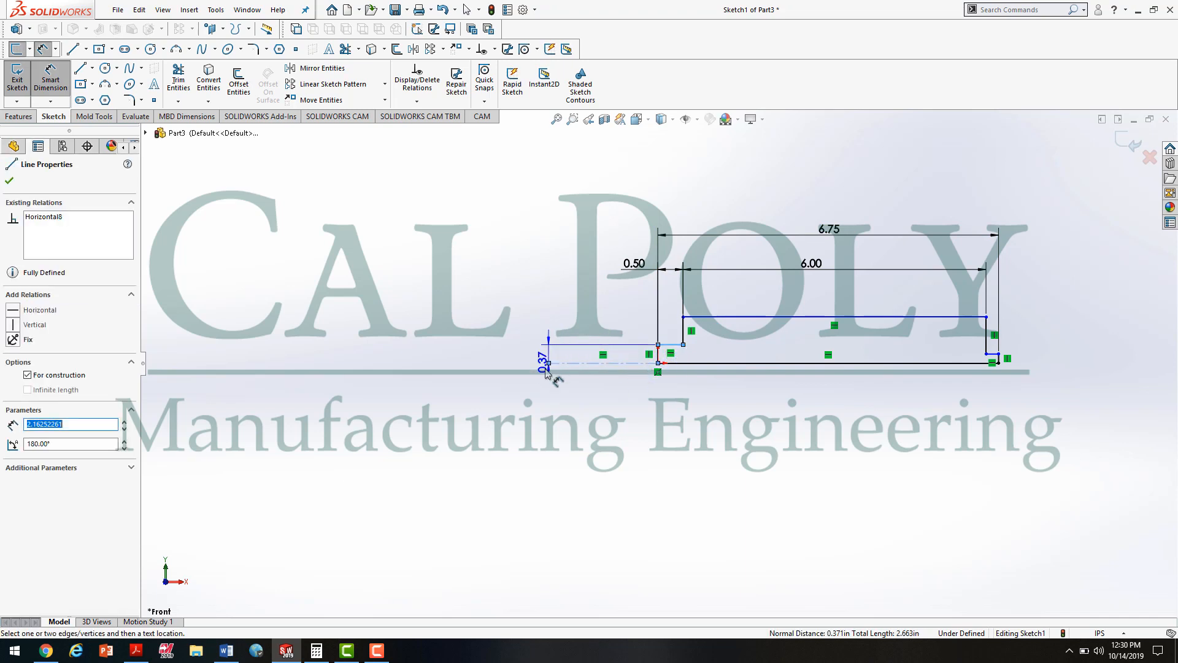
pyautogui.click(516, 409)
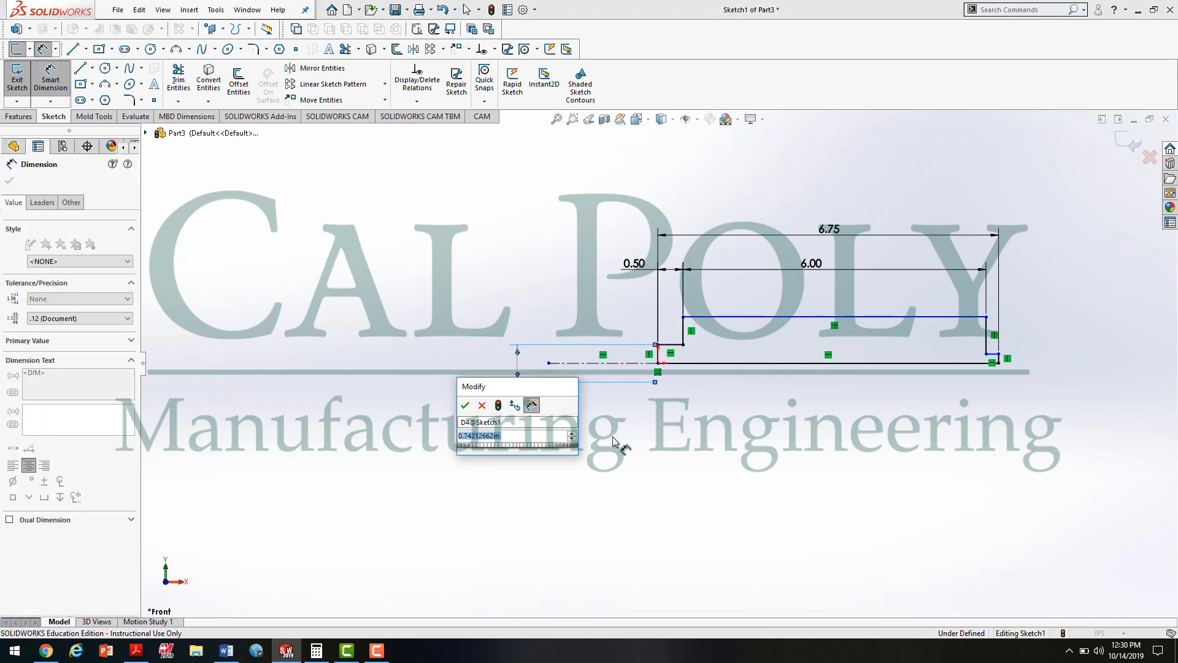
pyautogui.write('.375')
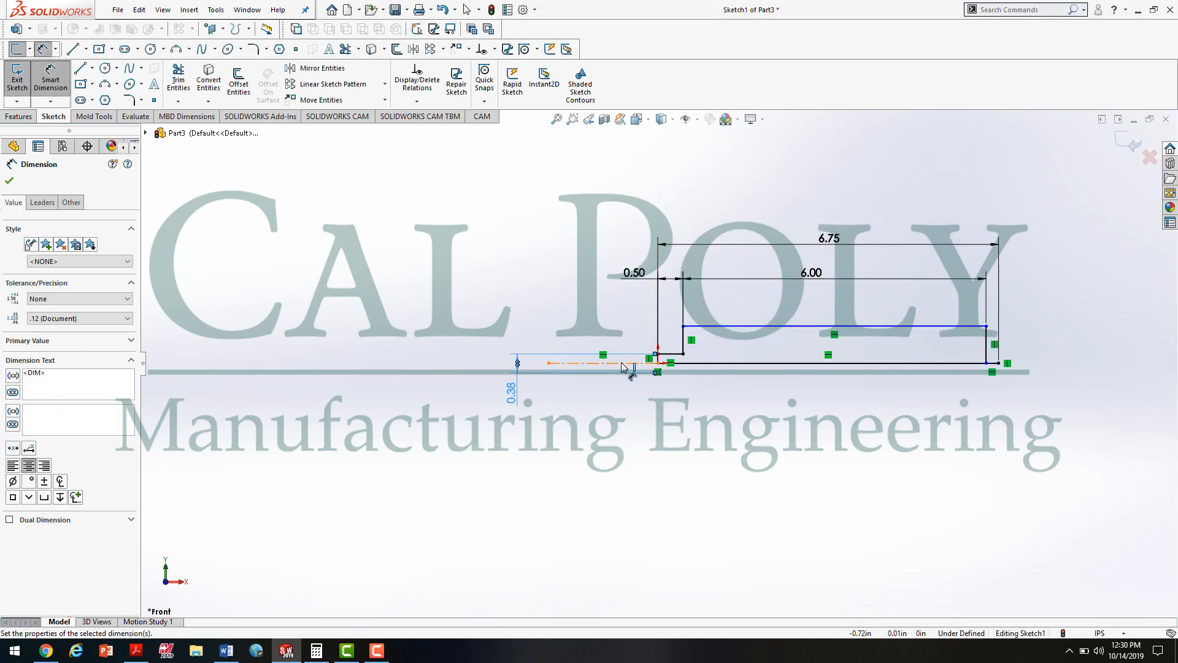
# Dimension the profile's raised middle section across the centerline to a 1 in diameter
pyautogui.click(711, 326)
pyautogui.click(638, 362)
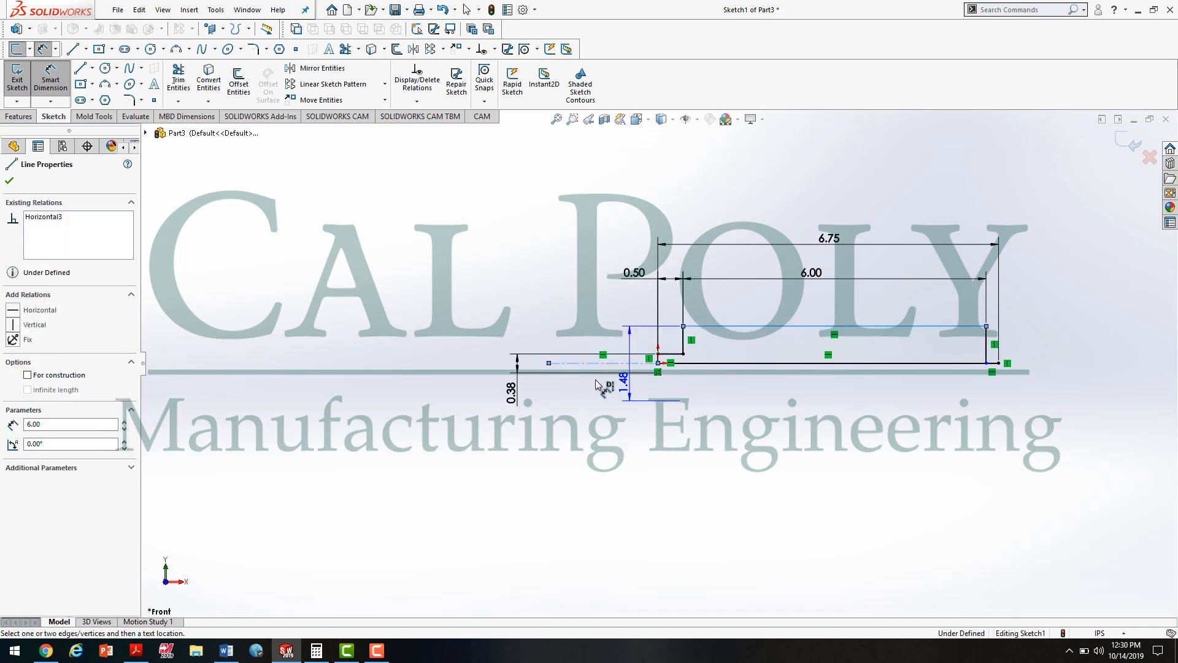
pyautogui.click(444, 374)
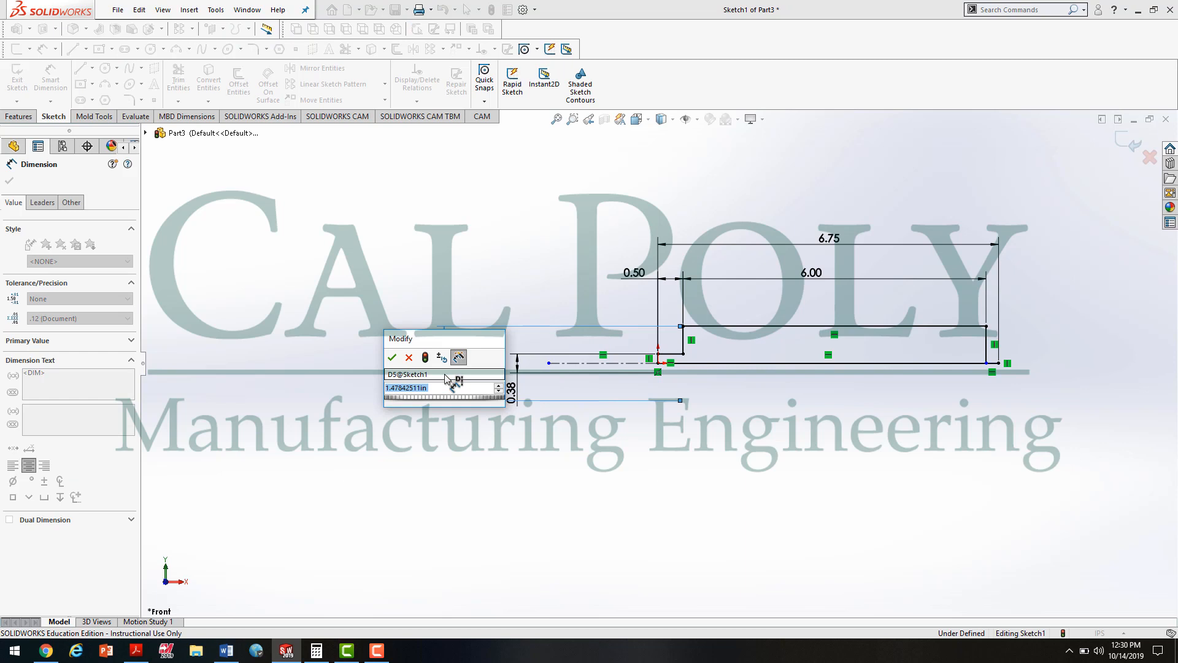
pyautogui.write('1.')
pyautogui.press('Return')
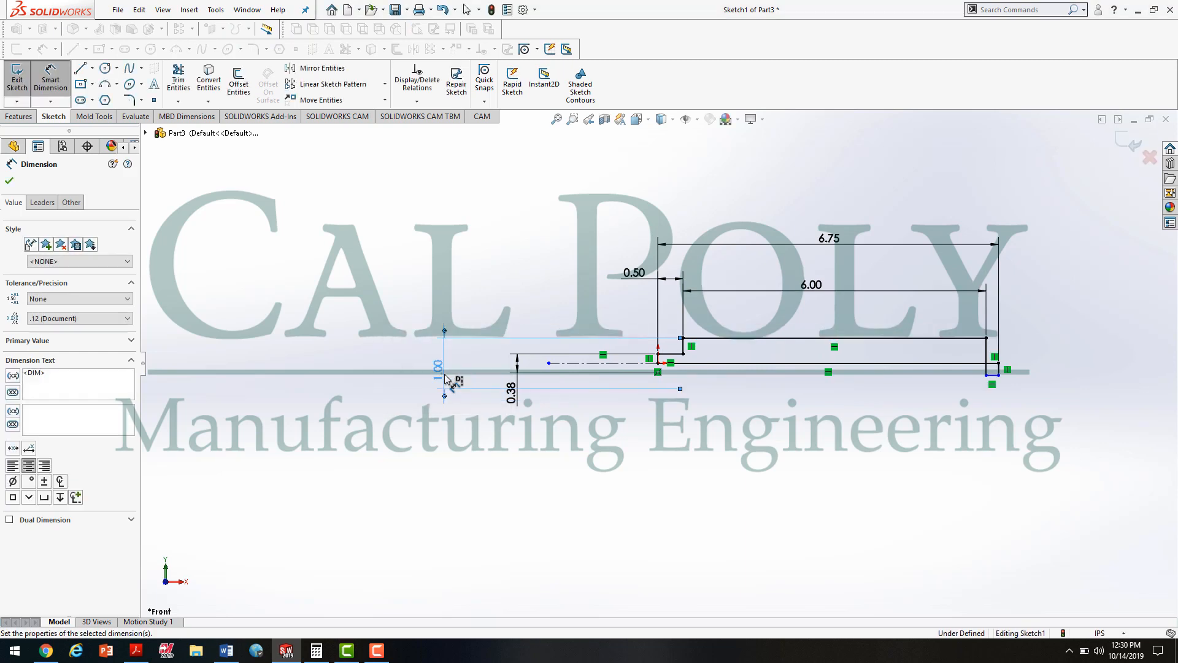
# Move the short horizontal line of the far-end step up so that it lies above the profile's axis line
pyautogui.scroll(-4, 997, 368)
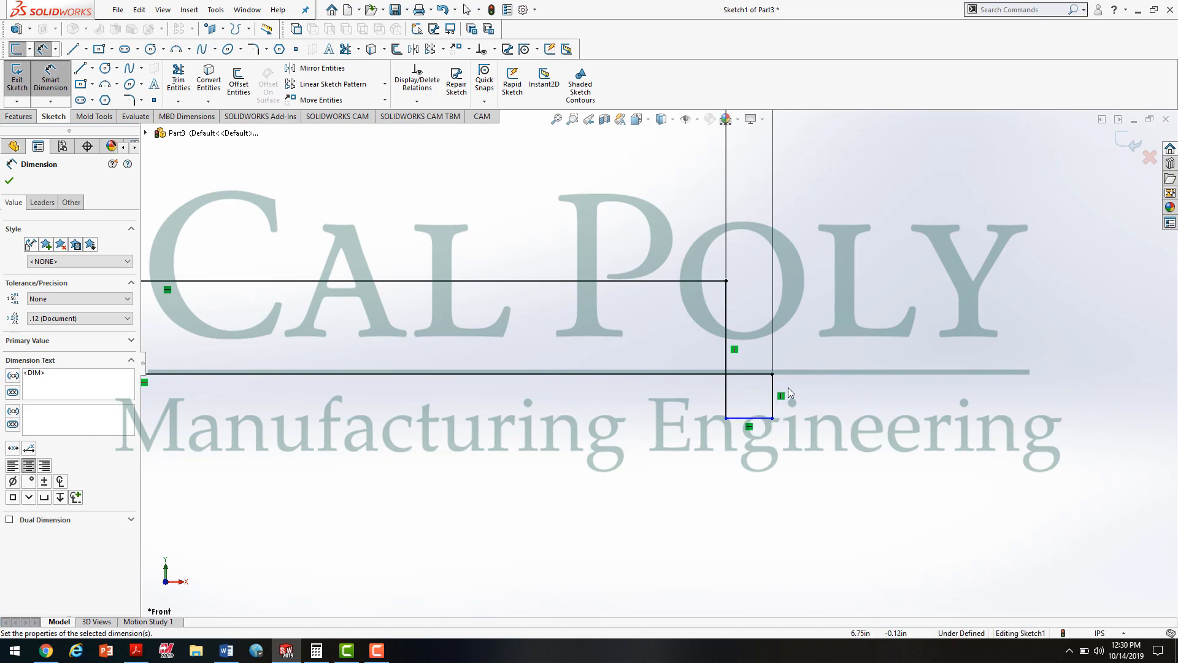
pyautogui.scroll(2, 712, 408)
pyautogui.scroll(2, 710, 405)
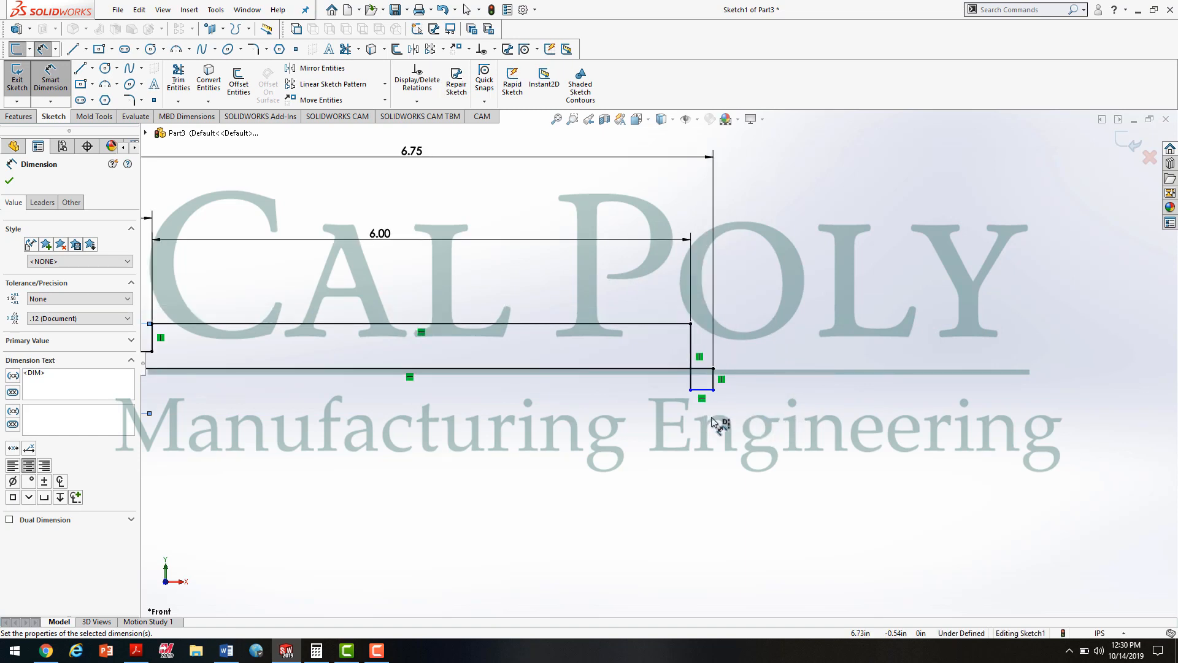
pyautogui.click(705, 390)
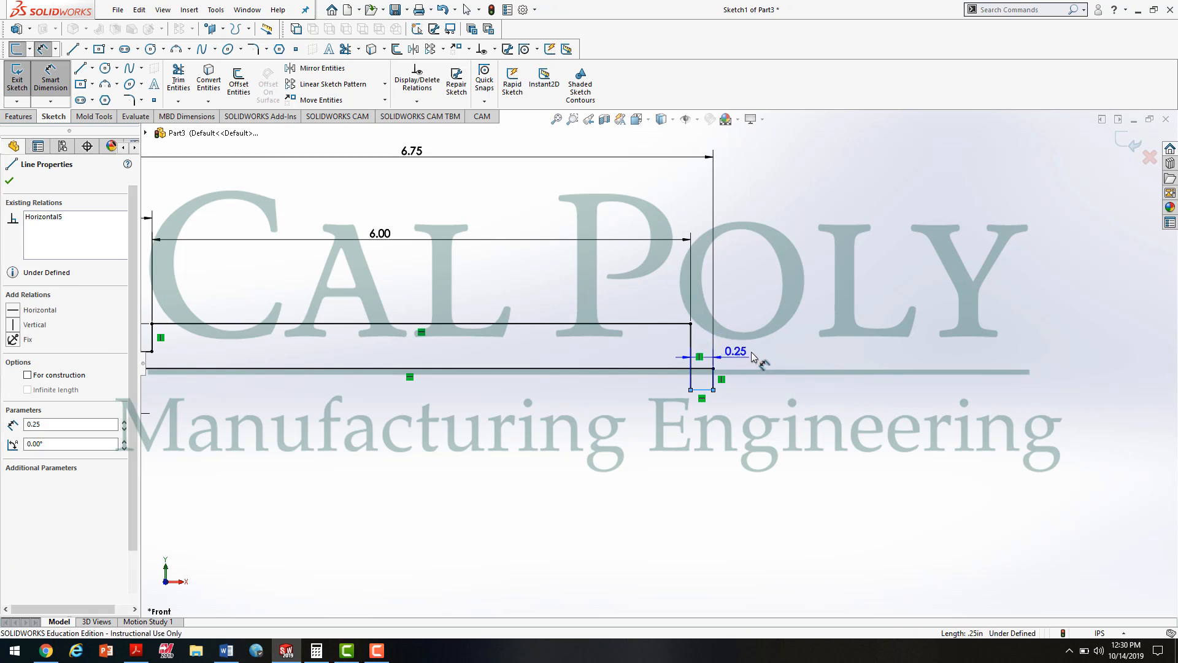
pyautogui.press('Escape')
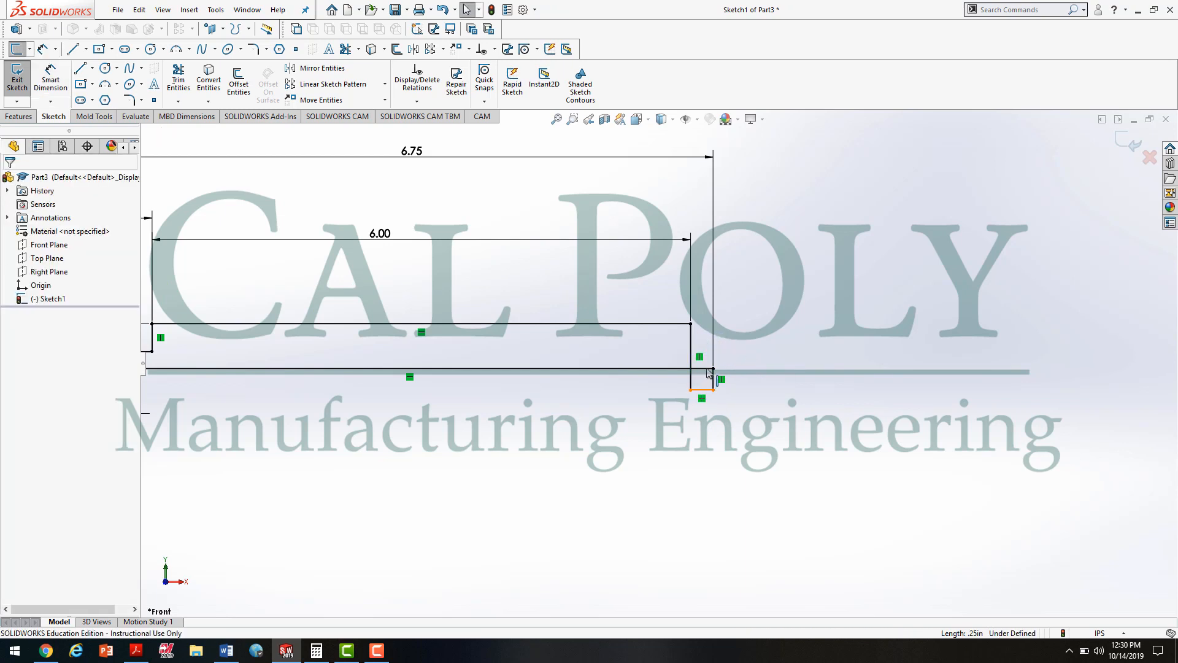
pyautogui.moveTo(702, 389); pyautogui.dragTo(709, 347)
pyautogui.click(801, 356)
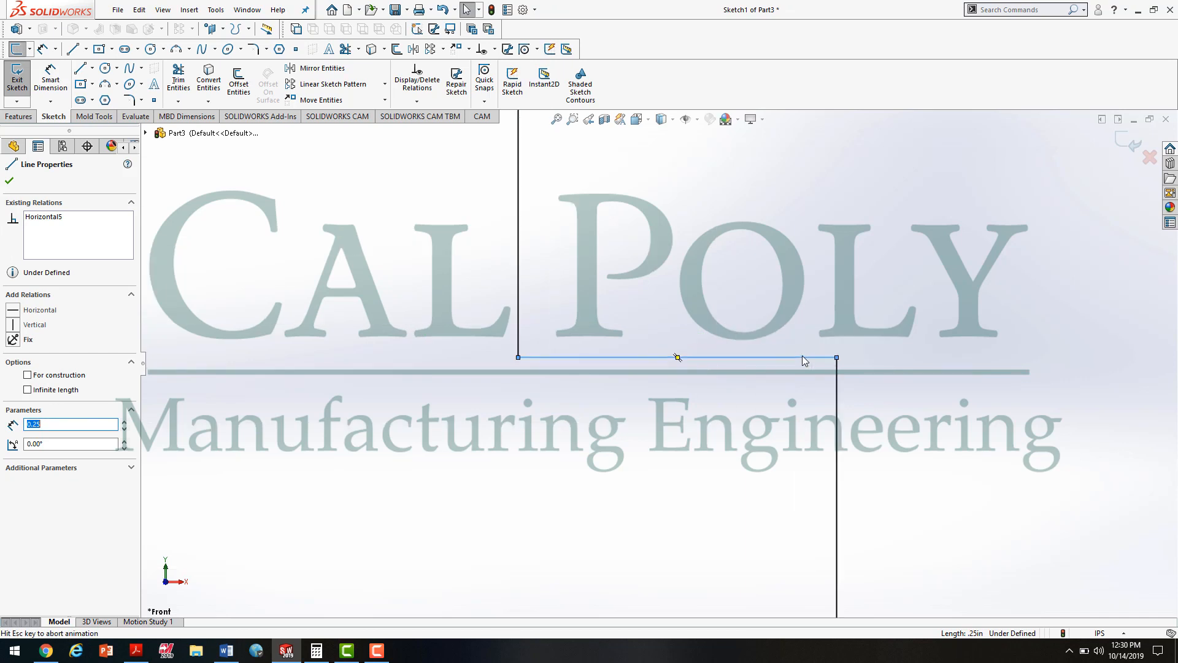
pyautogui.scroll(16, 799, 400)
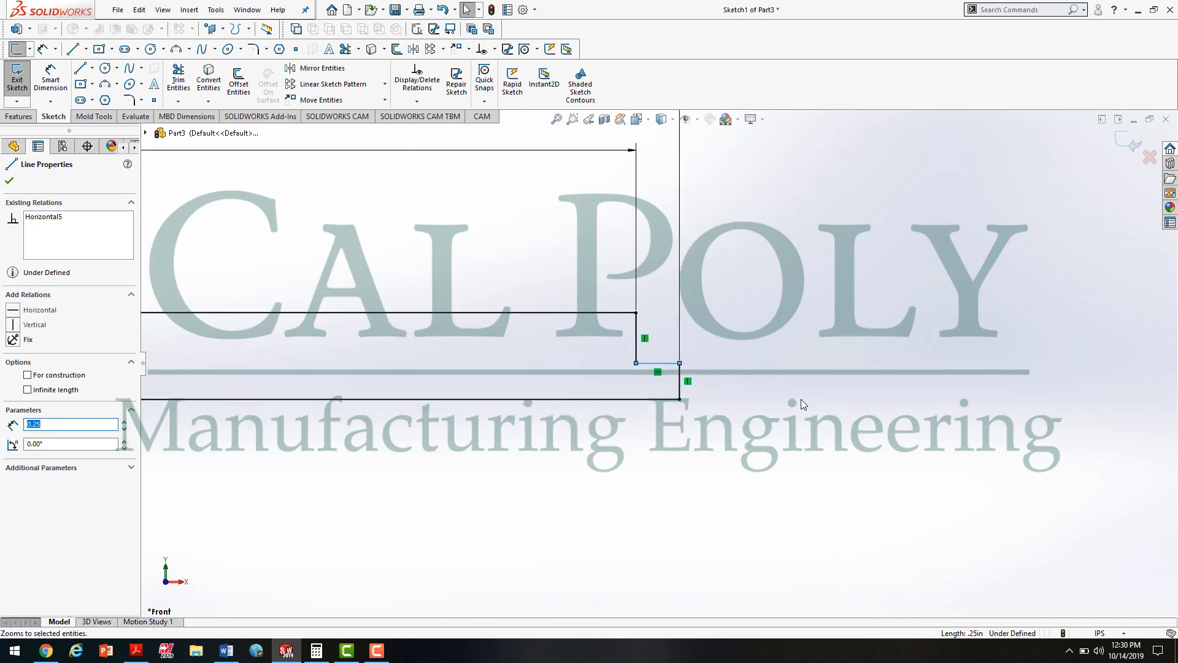
pyautogui.scroll(-2, 641, 382)
pyautogui.click(675, 391)
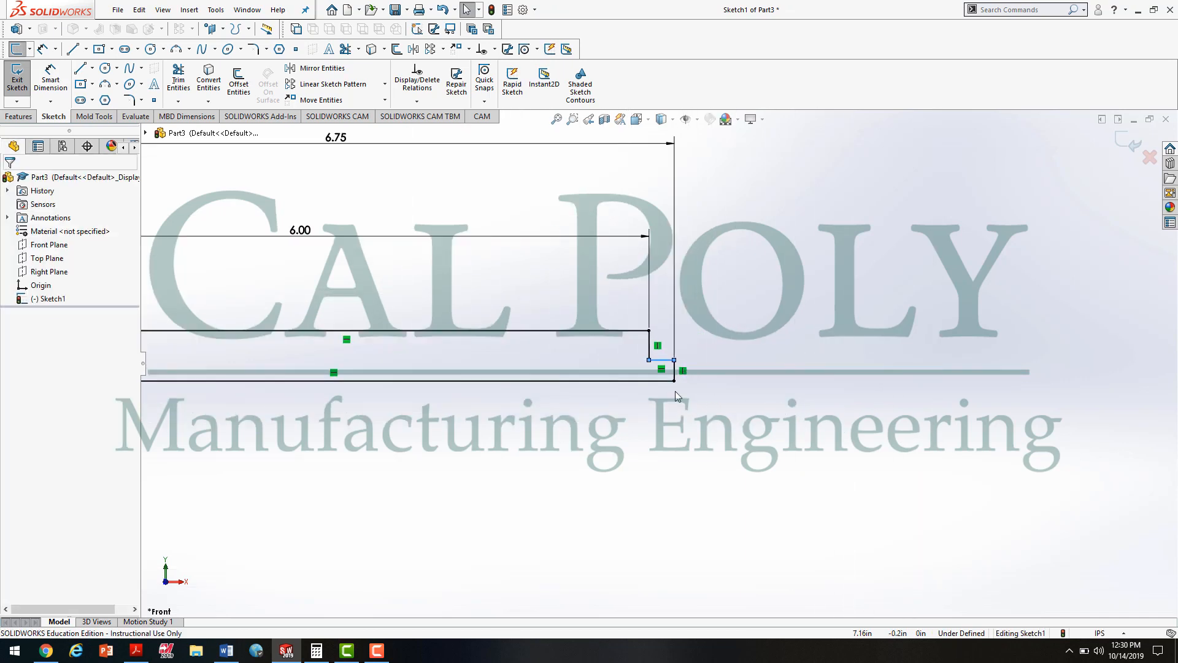
pyautogui.scroll(5, 564, 429)
pyautogui.scroll(-3, 294, 319)
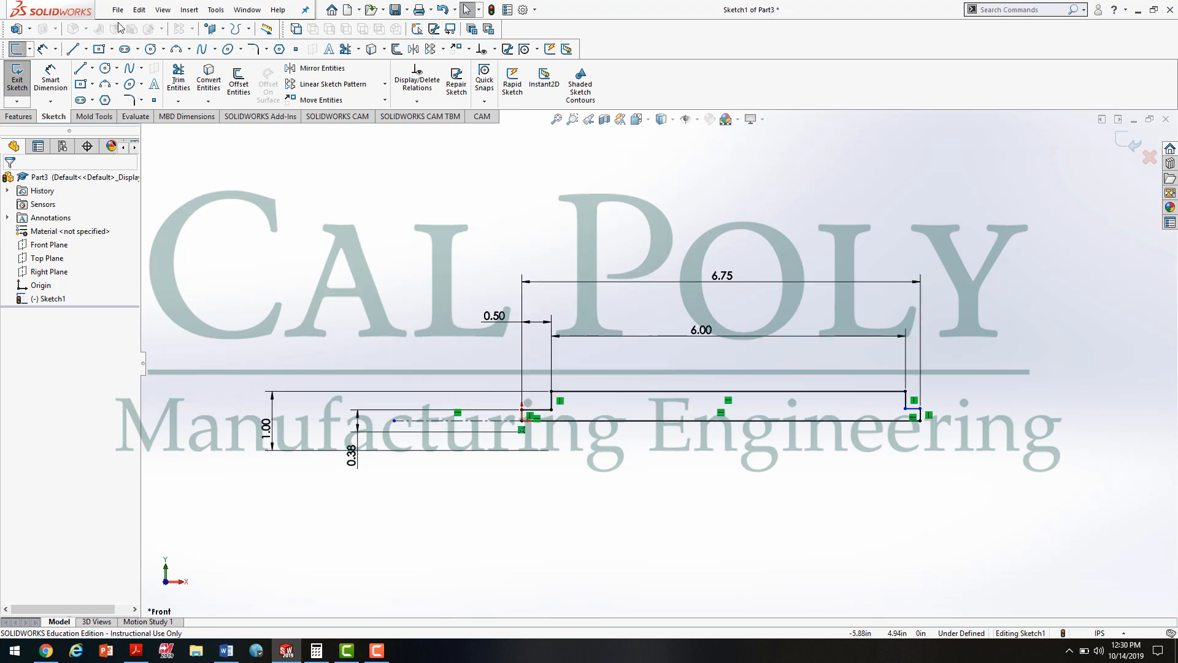
# Dimension the far-end step across the centerline to a 0.188 in diameter
pyautogui.click(53, 76)
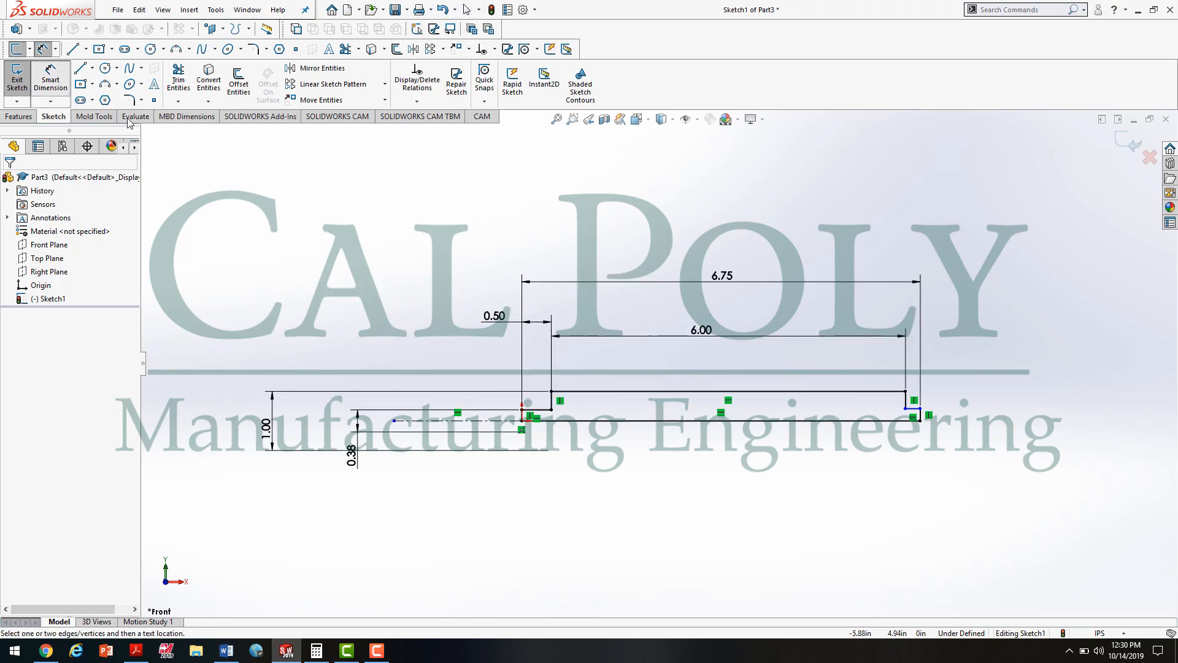
pyautogui.click(491, 423)
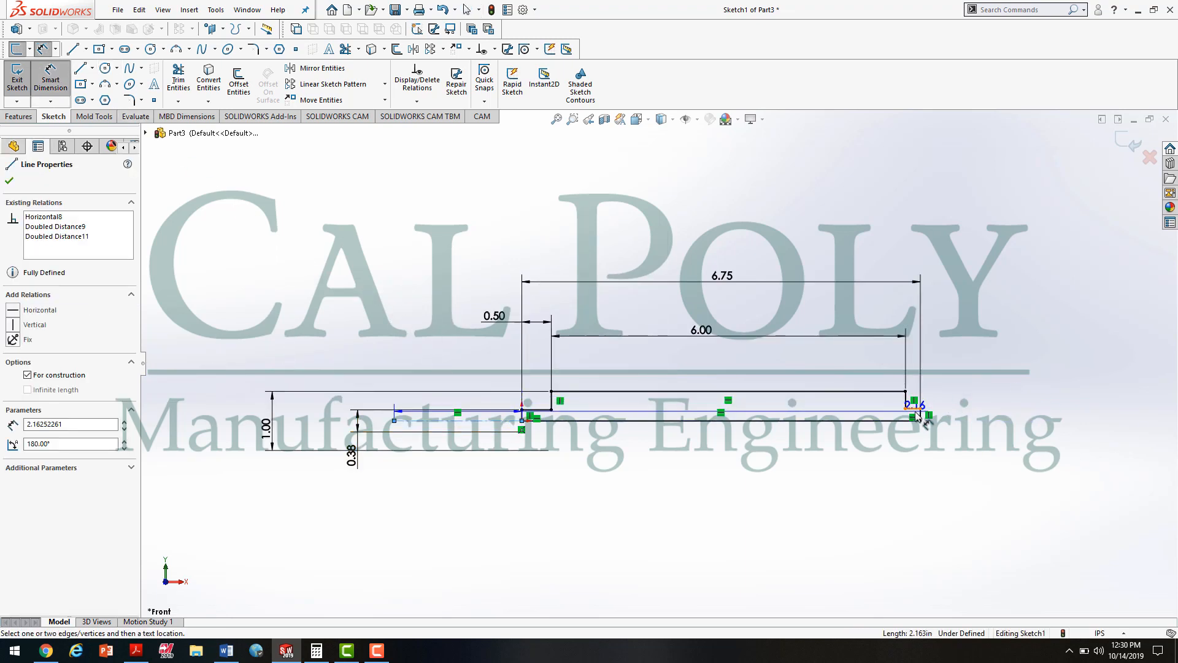
pyautogui.click(914, 410)
pyautogui.click(973, 479)
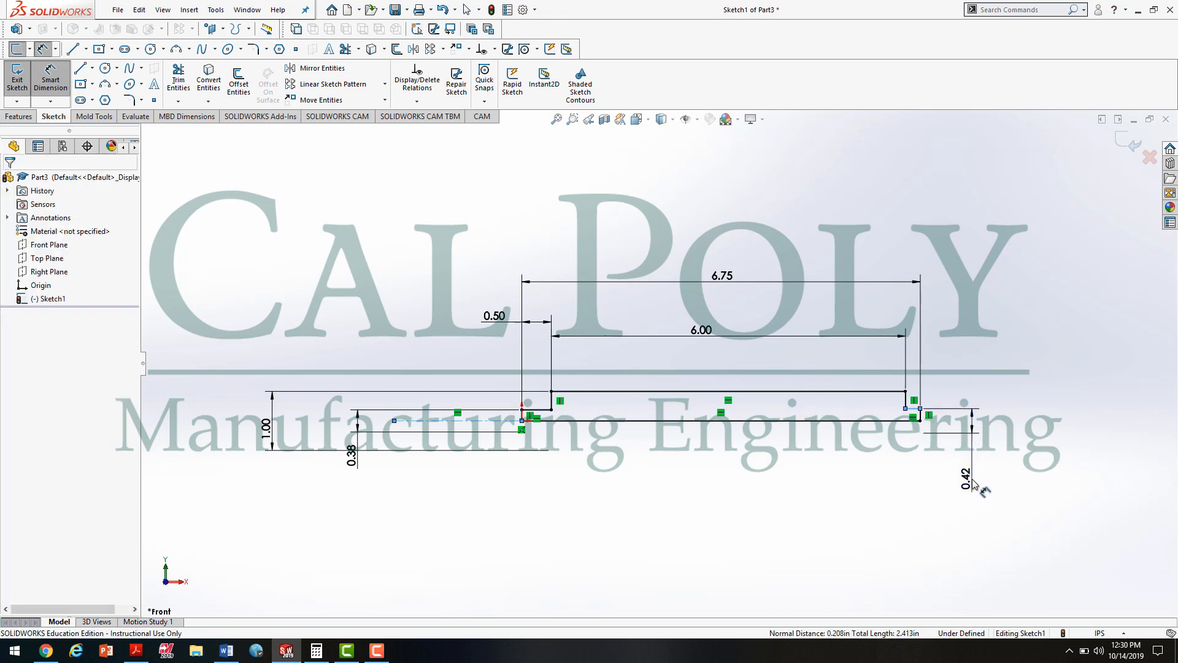
pyautogui.write('.188')
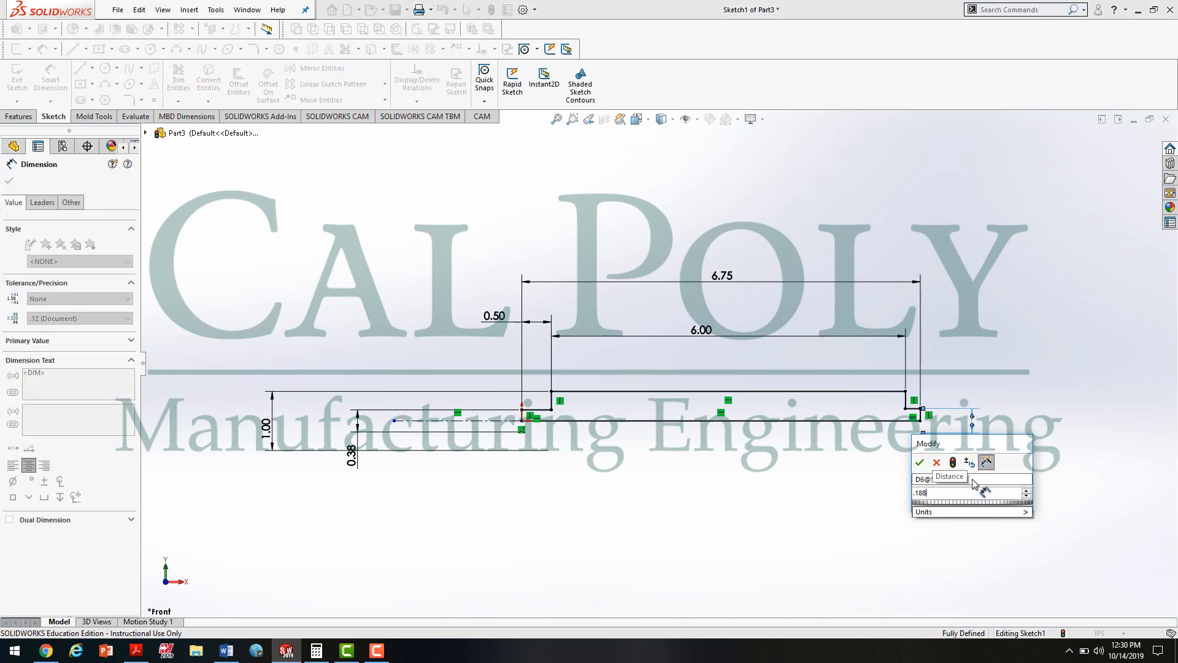
pyautogui.press('Return')
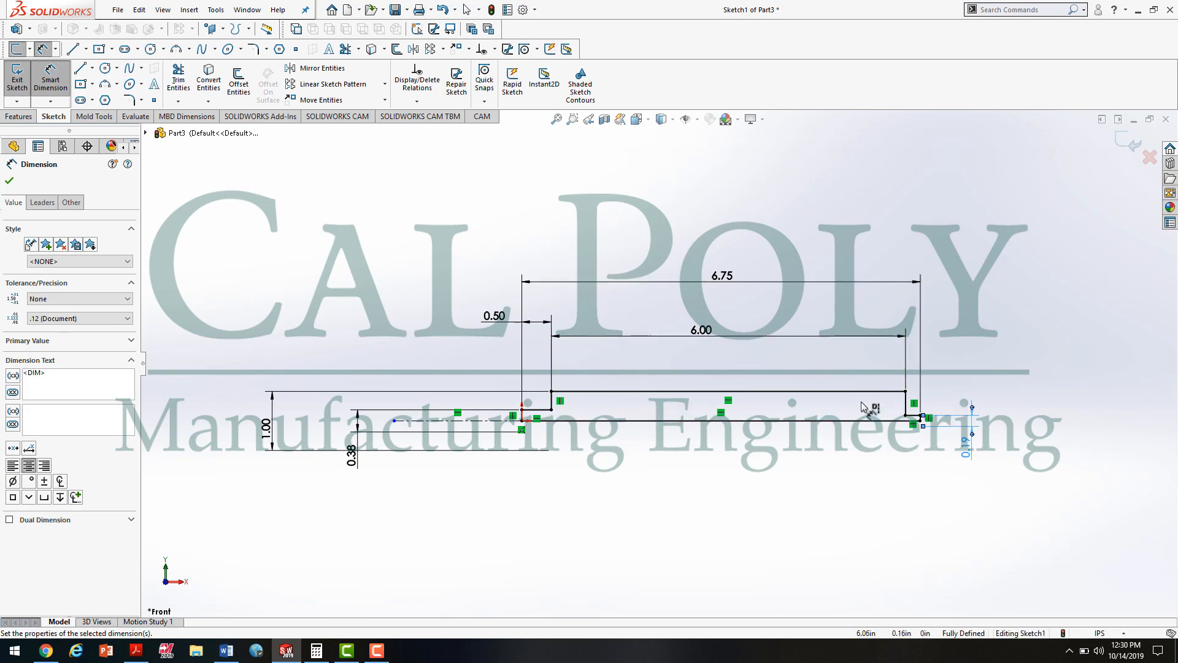
# Consult the chamfers on the ball screw drawing and chamfer the outer corners of both end steps with an equal distance of 0.01 in
pyautogui.scroll(-4, 666, 411)
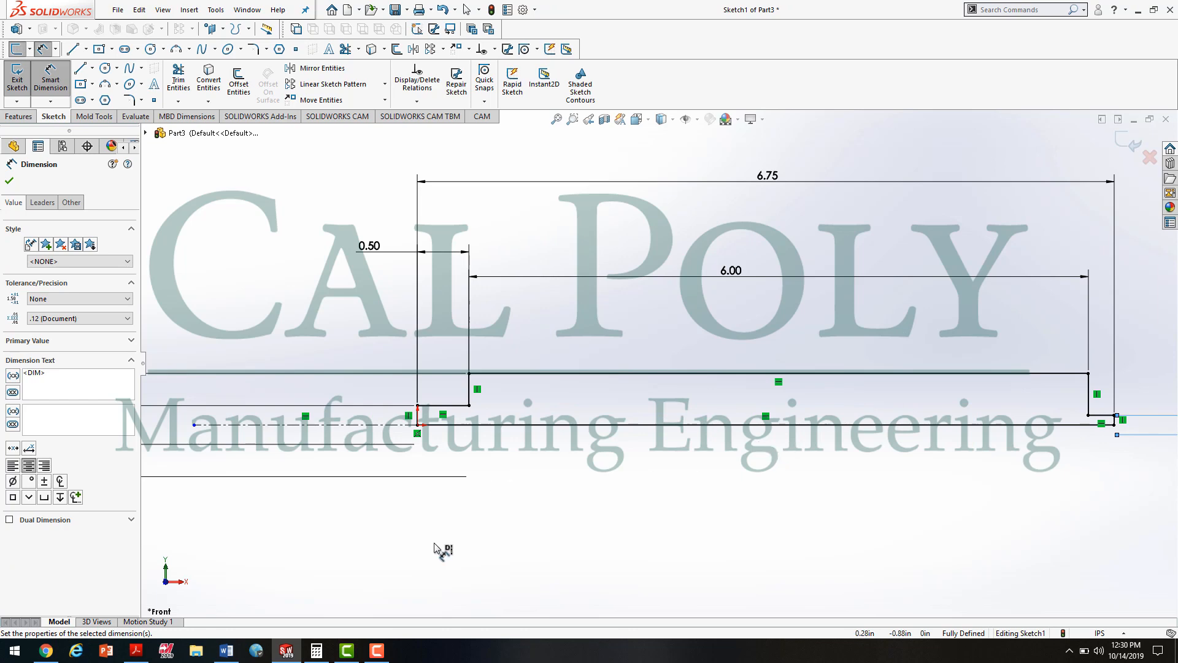
pyautogui.click(135, 650)
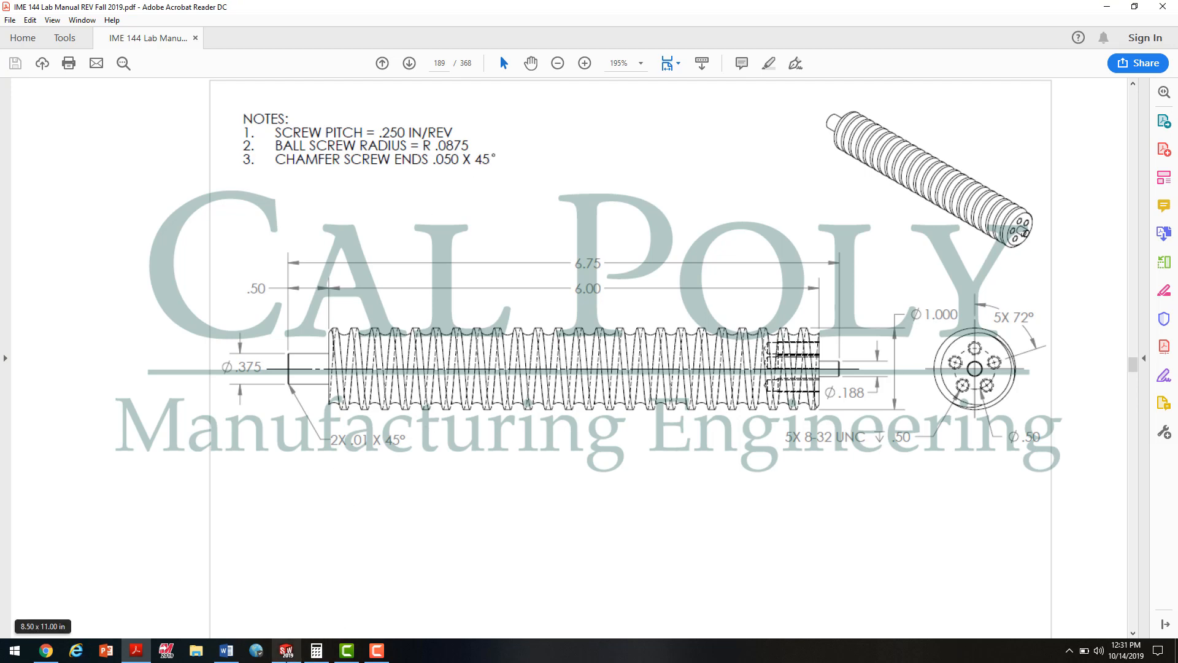
pyautogui.click(286, 650)
pyautogui.scroll(3, 657, 357)
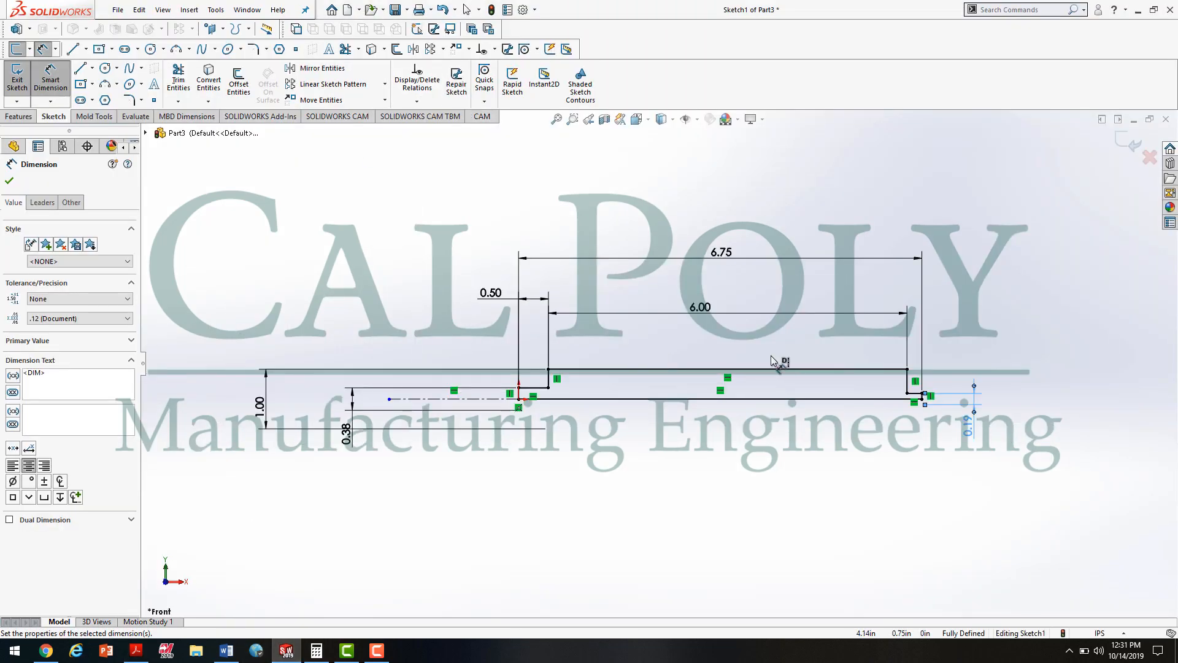
pyautogui.scroll(-3, 792, 362)
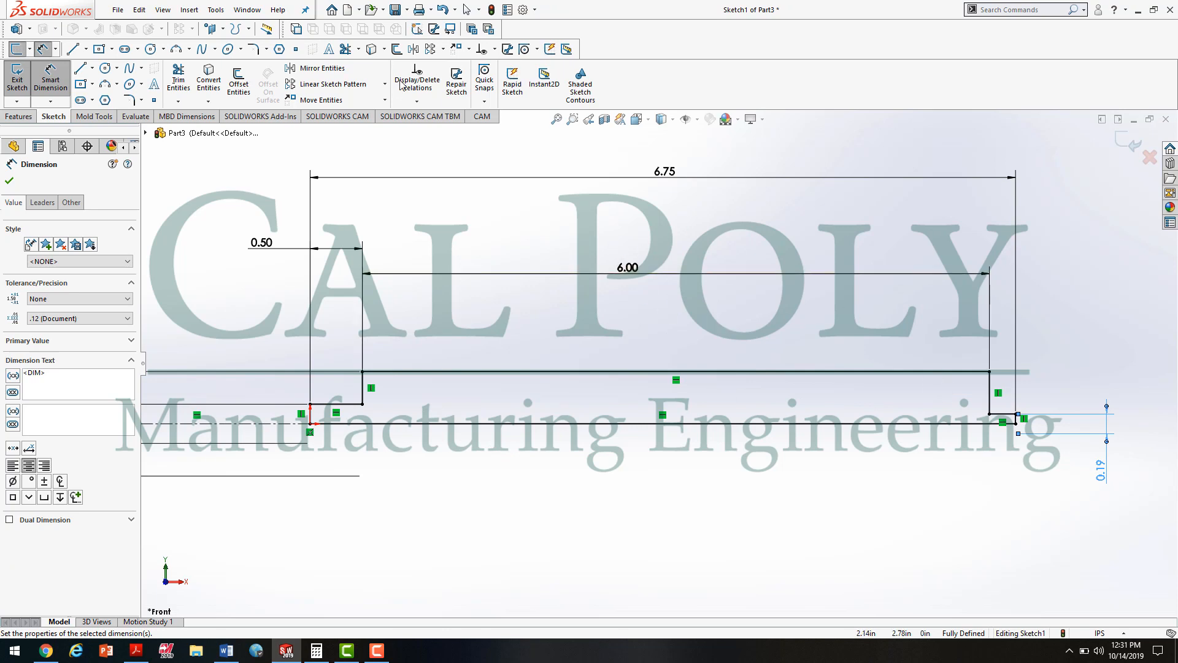
pyautogui.click(142, 102)
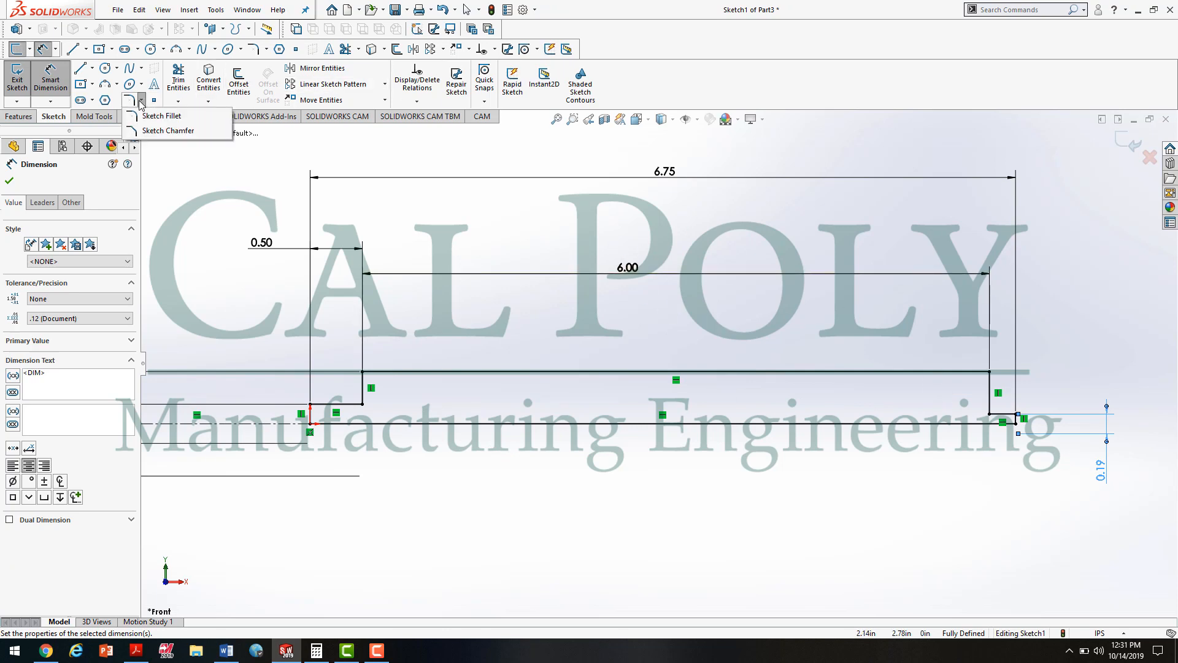
pyautogui.click(170, 131)
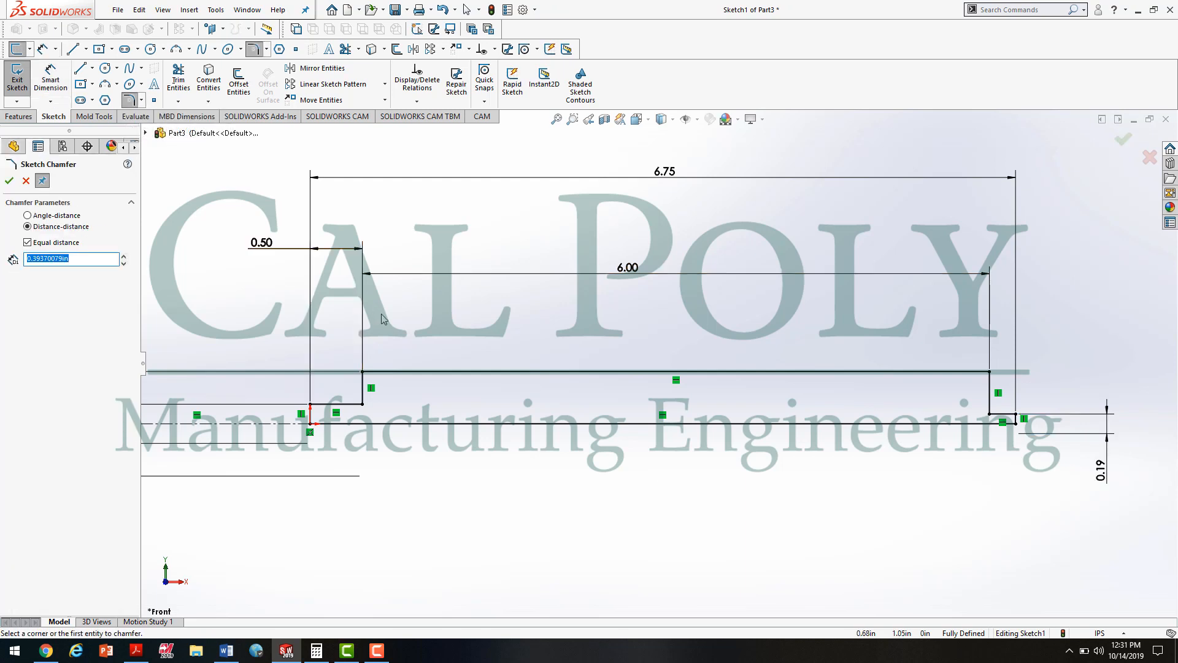
pyautogui.write('.01')
pyautogui.press('Tab')
pyautogui.scroll(-3, 278, 396)
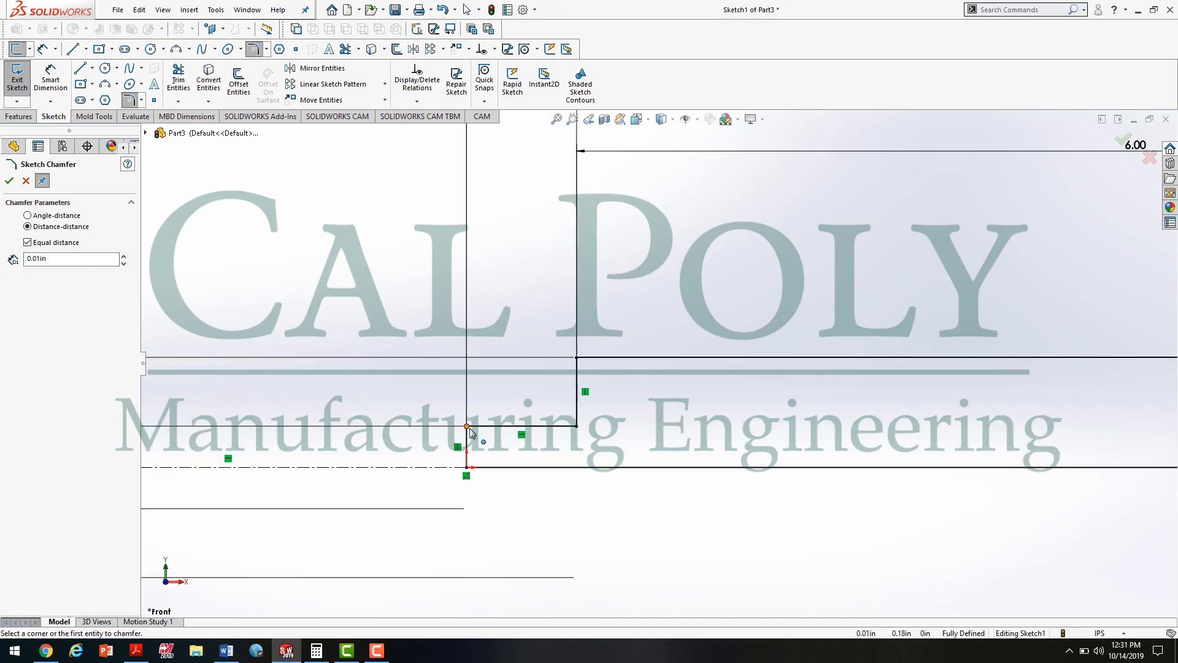
pyautogui.click(467, 427)
pyautogui.scroll(5, 636, 499)
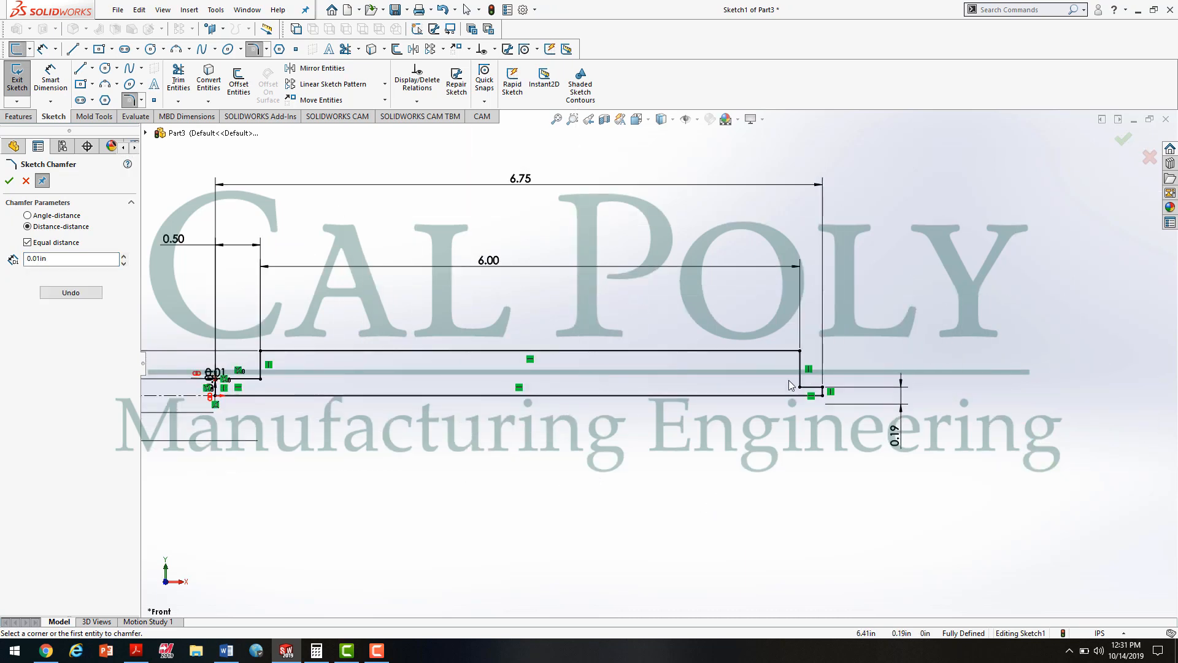
pyautogui.scroll(-2, 821, 383)
pyautogui.click(822, 387)
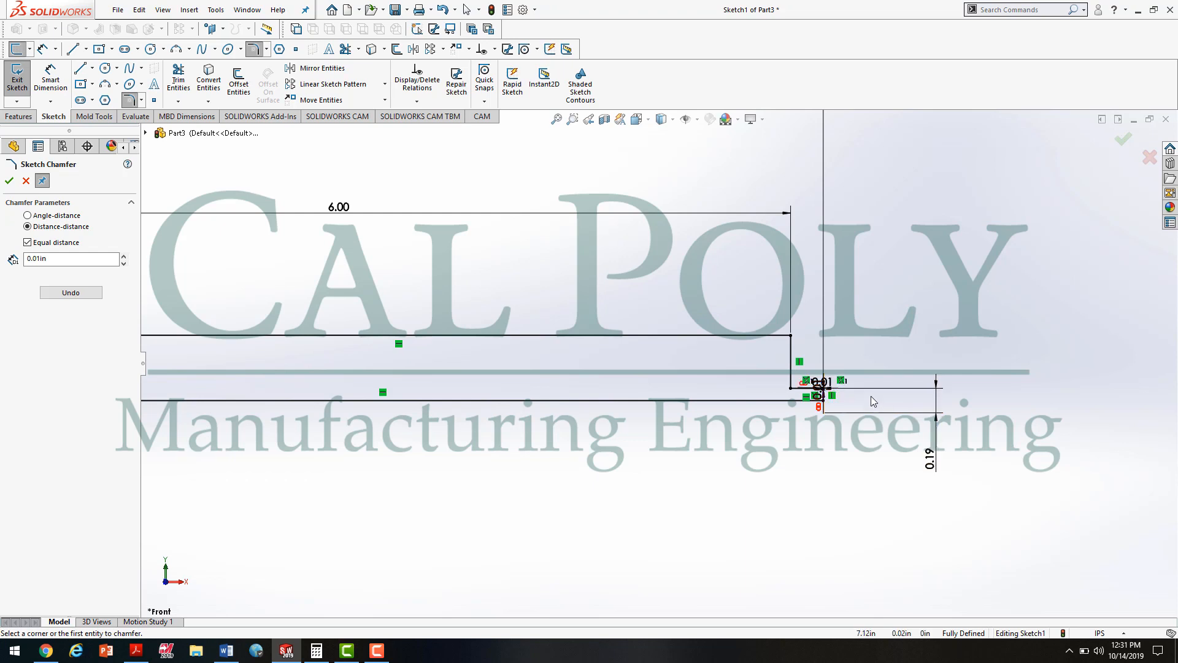
# Chamfer both upper corners of the raised middle section with an equal distance of 0.05 in and finish the Sketch Chamfer
pyautogui.click(61, 258)
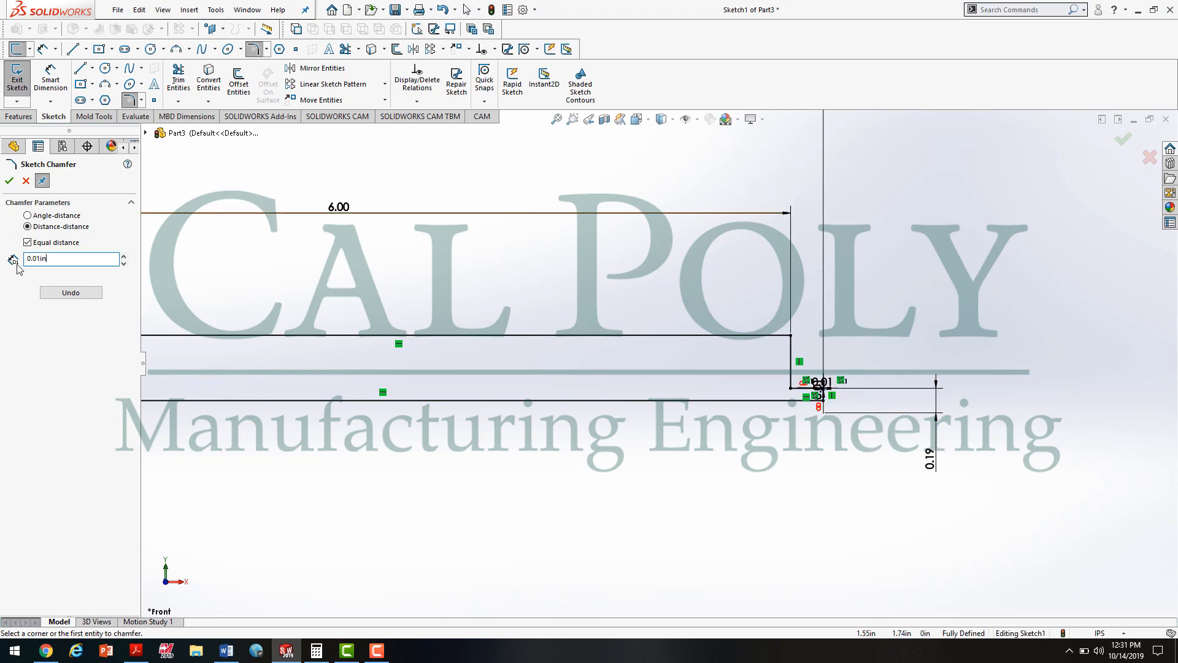
pyautogui.doubleClick(66, 257)
pyautogui.write('.05')
pyautogui.click(789, 335)
pyautogui.scroll(7, 527, 344)
pyautogui.scroll(-5, 432, 354)
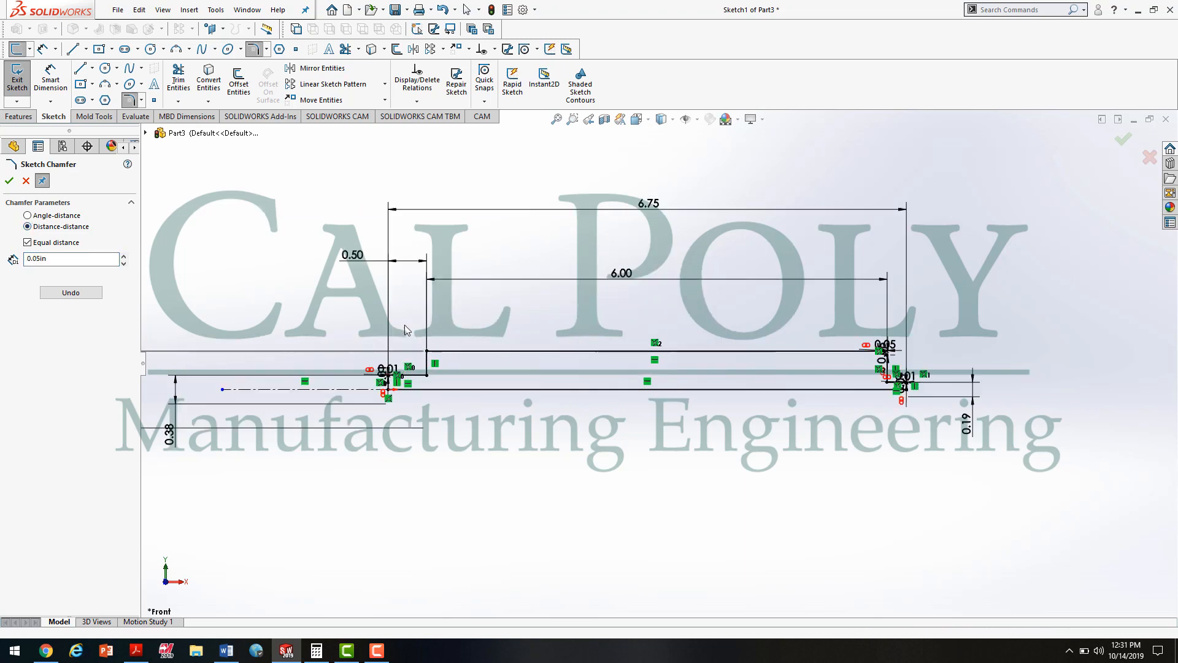
pyautogui.click(428, 356)
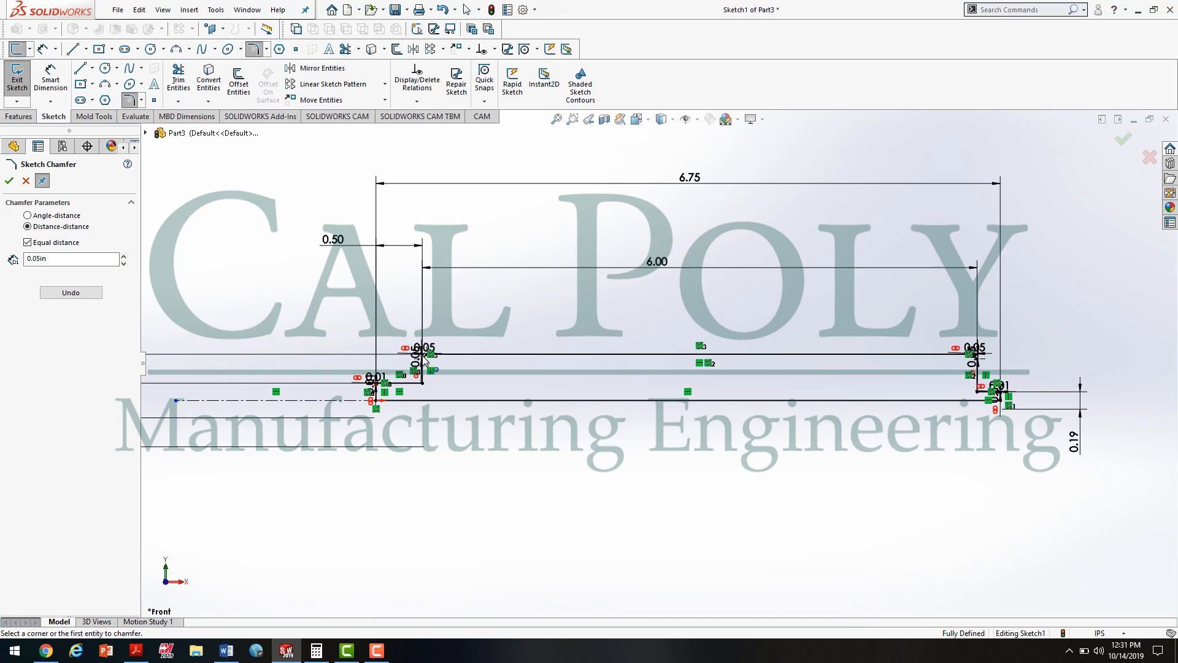
pyautogui.click(10, 181)
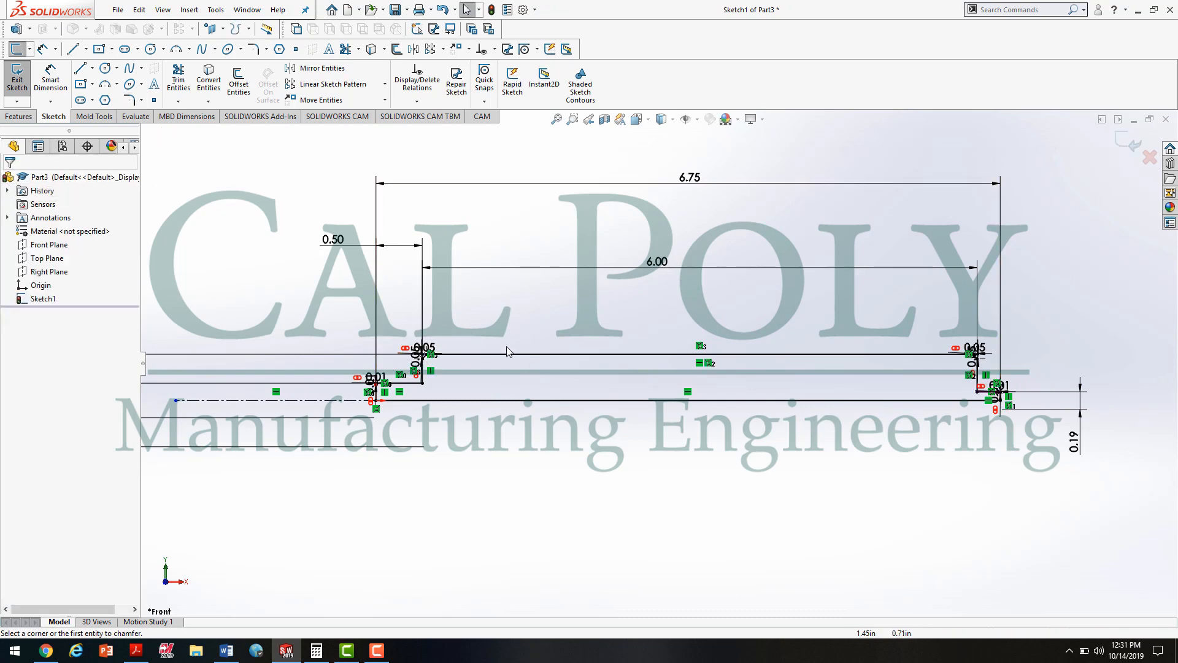
# Exit the sketch and revolve the profile 360 degrees about the centerline into a solid base
pyautogui.click(14, 78)
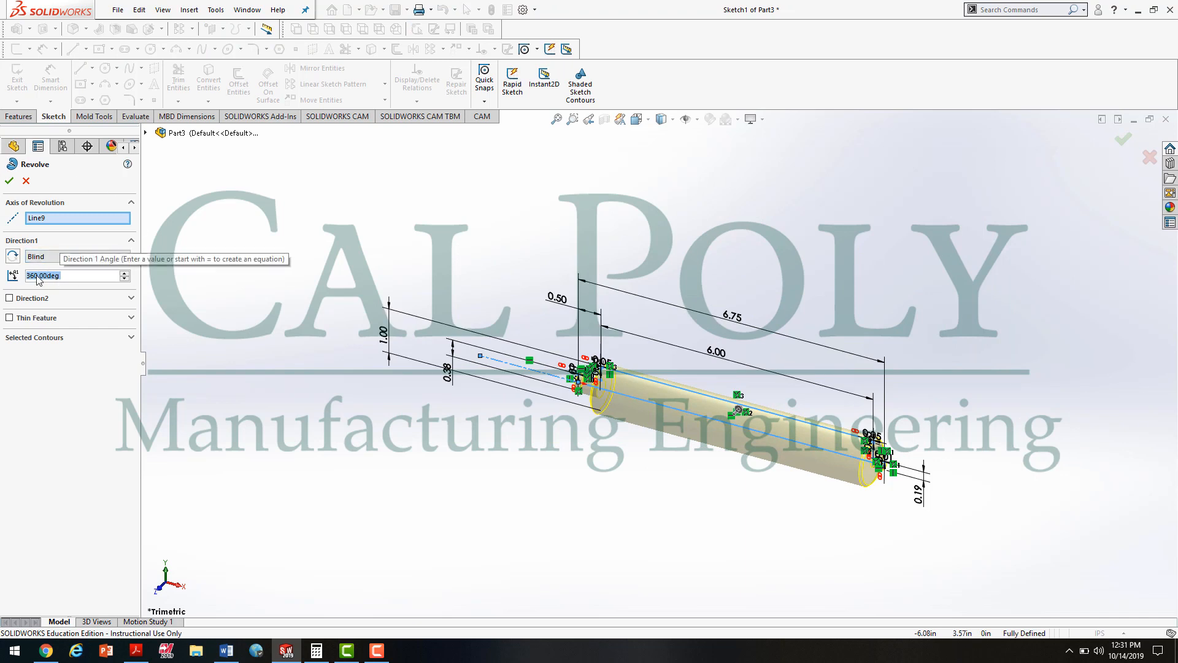
pyautogui.click(9, 181)
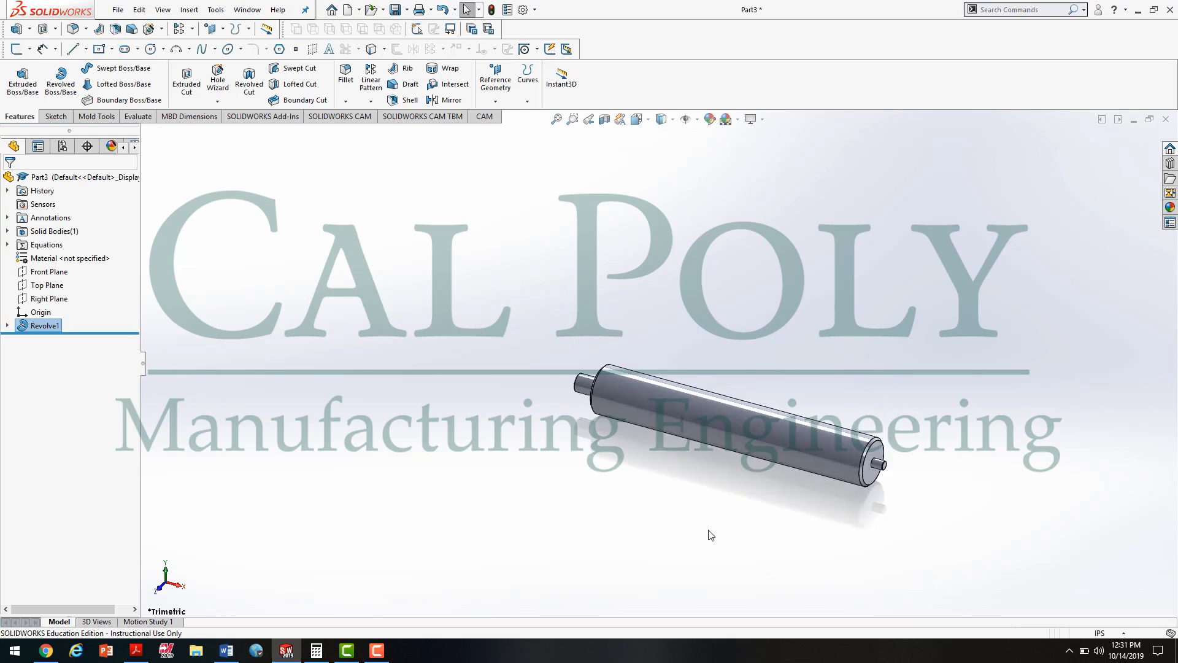
pyautogui.scroll(-5, 825, 488)
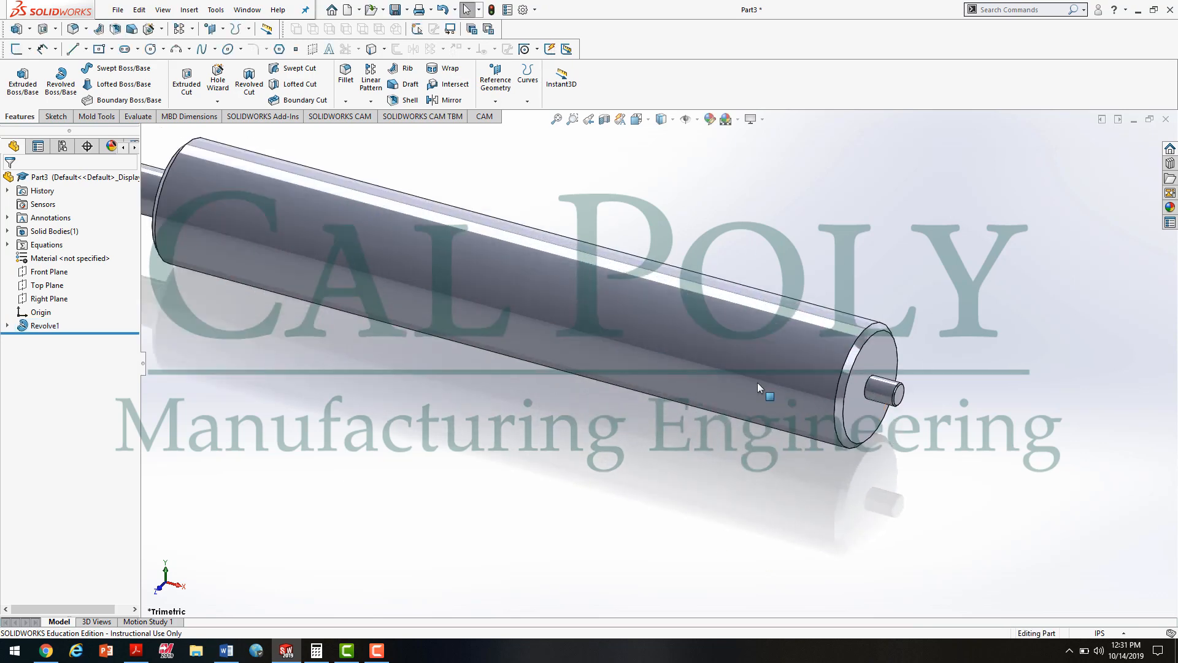
pyautogui.scroll(5, 757, 382)
pyautogui.moveTo(797, 389); pyautogui.dragTo(691, 393, button='middle')
pyautogui.scroll(-4, 650, 299)
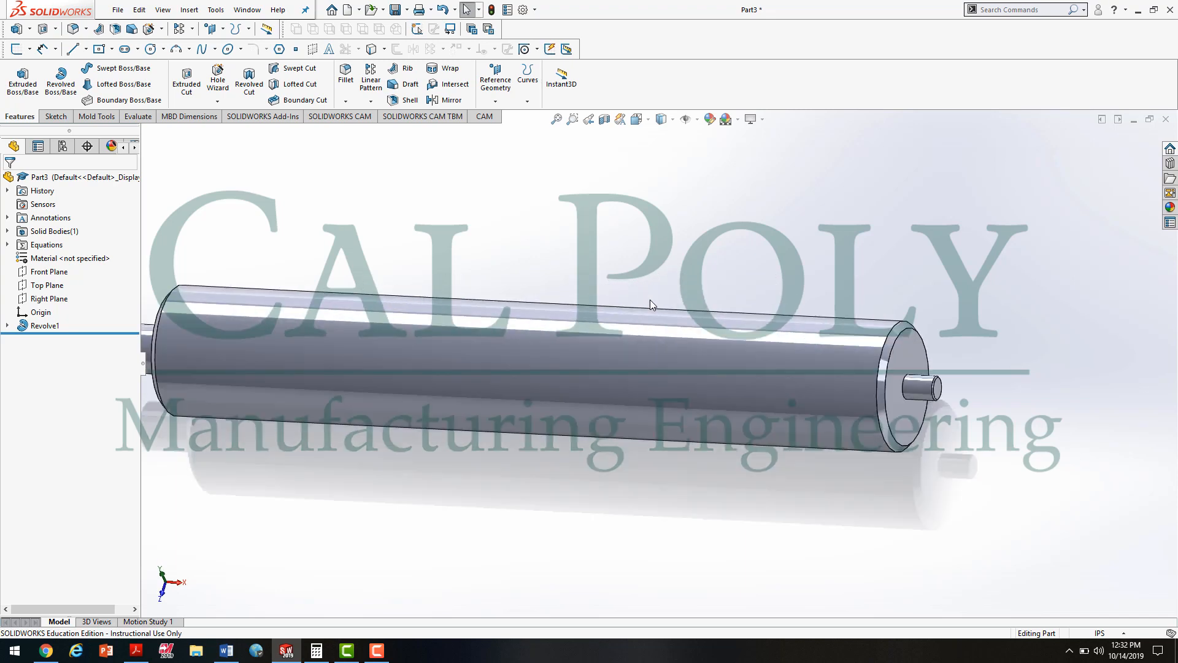
pyautogui.scroll(2, 668, 309)
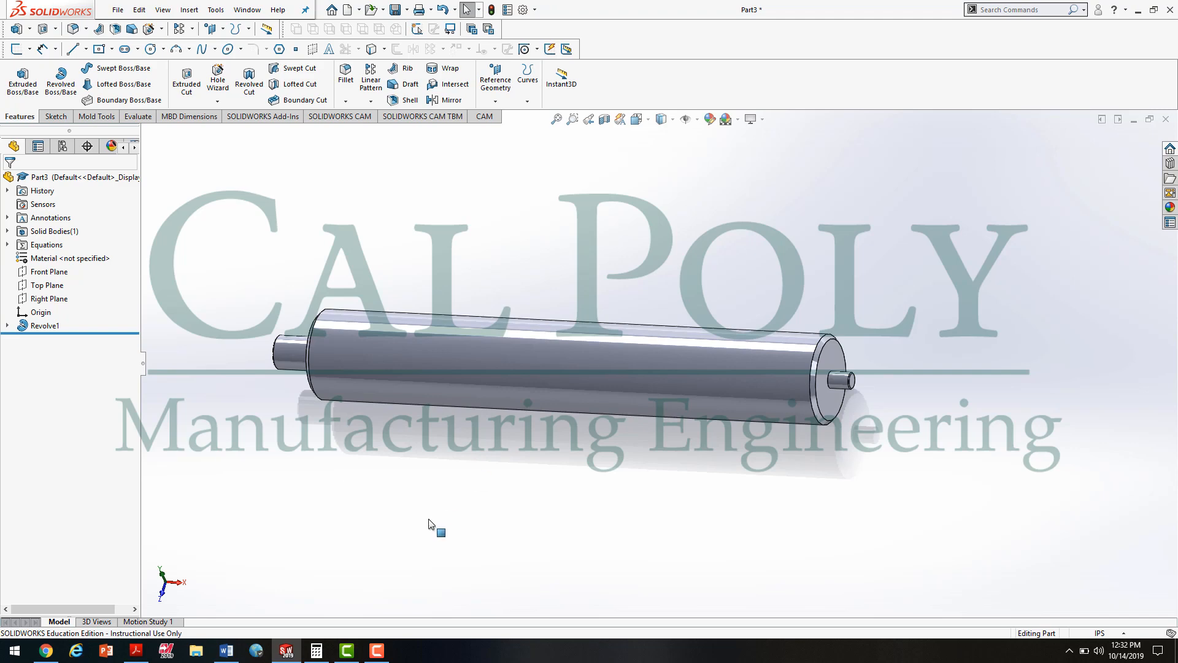
# Consult the screw notes on the lab manual drawing and start a Helix/Spiral sketch on the small stub's end face, viewed normal to it
pyautogui.click(136, 650)
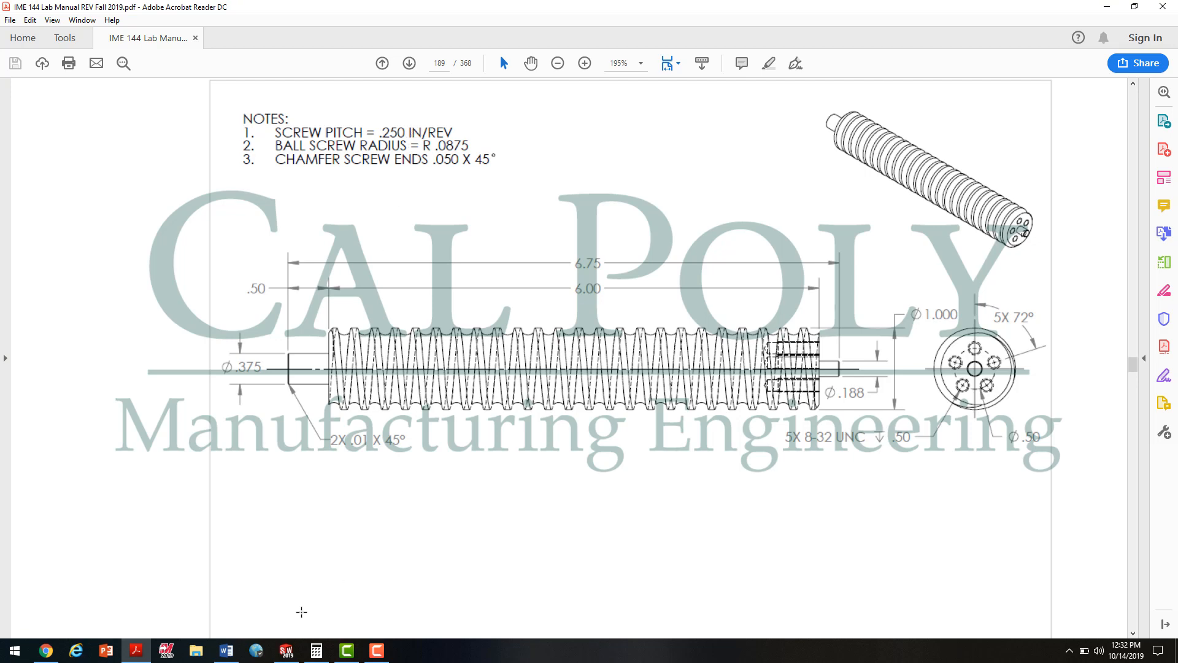
pyautogui.click(286, 652)
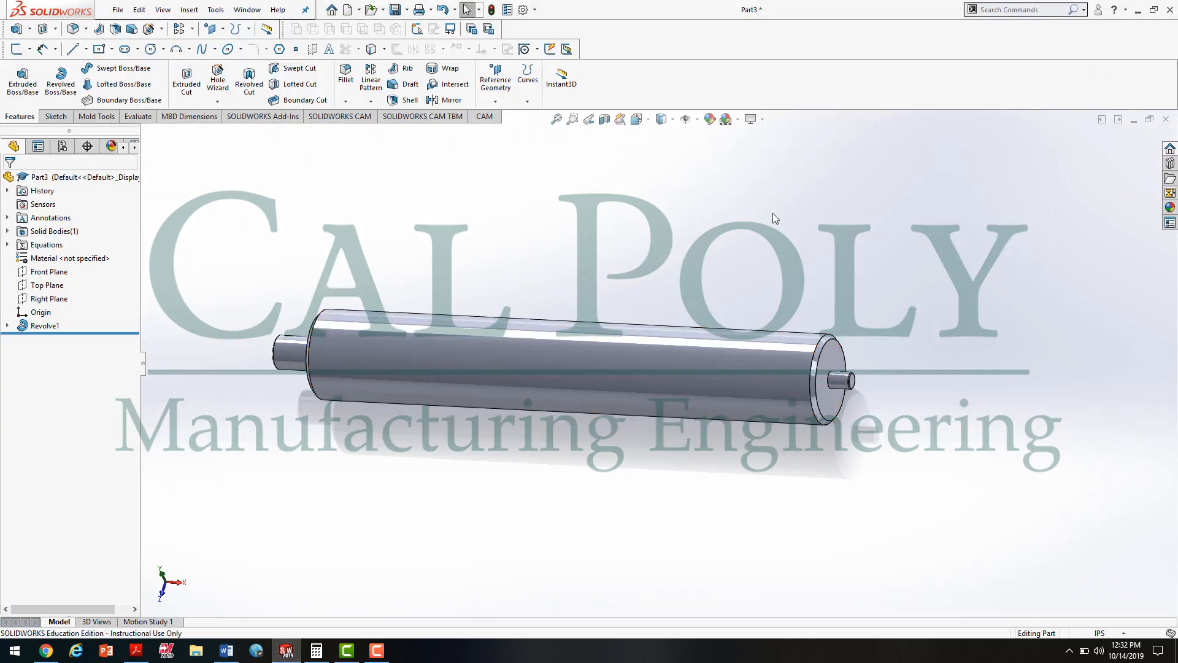
pyautogui.click(527, 86)
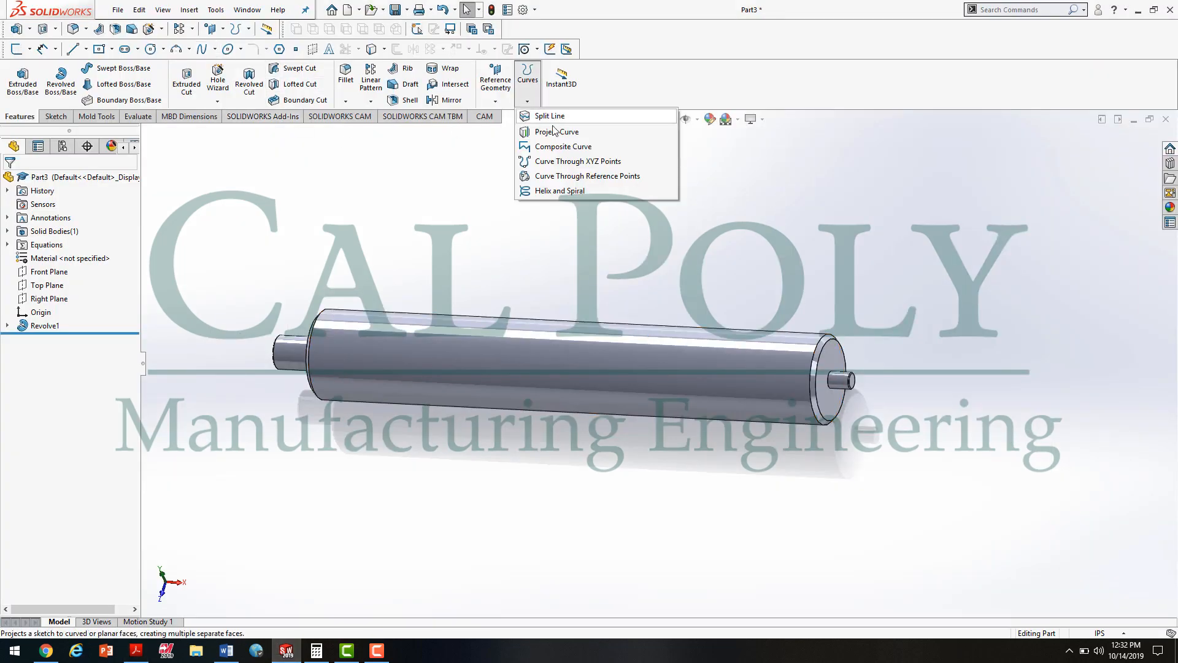
pyautogui.click(559, 190)
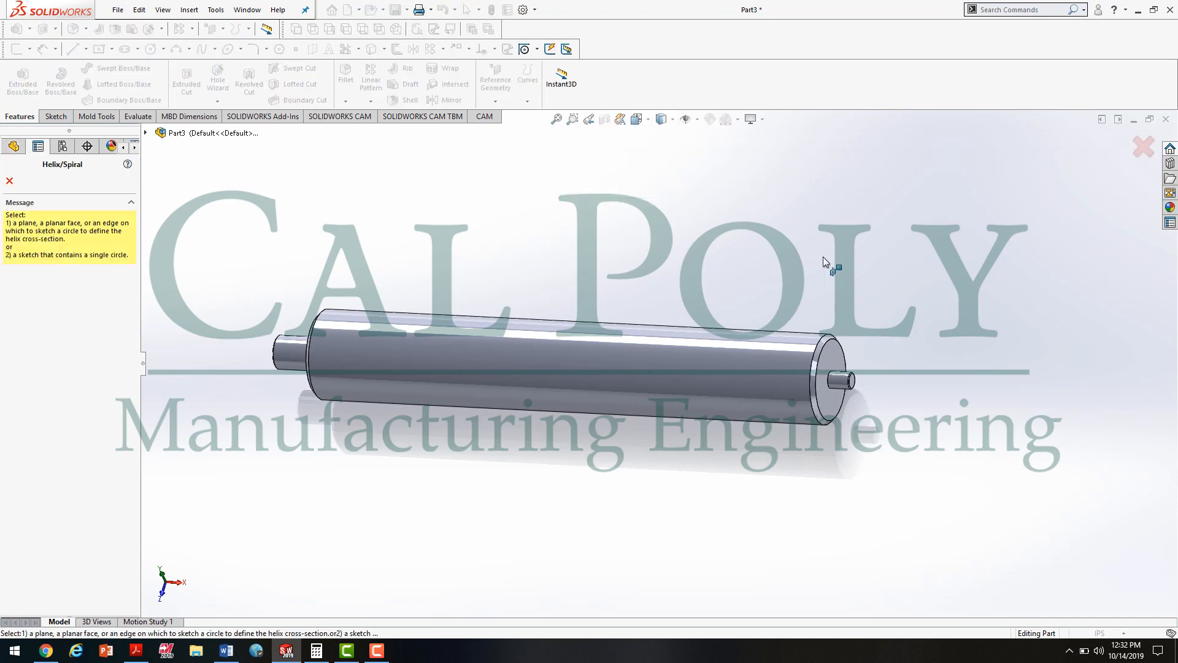
pyautogui.moveTo(889, 246); pyautogui.dragTo(836, 260, button='middle')
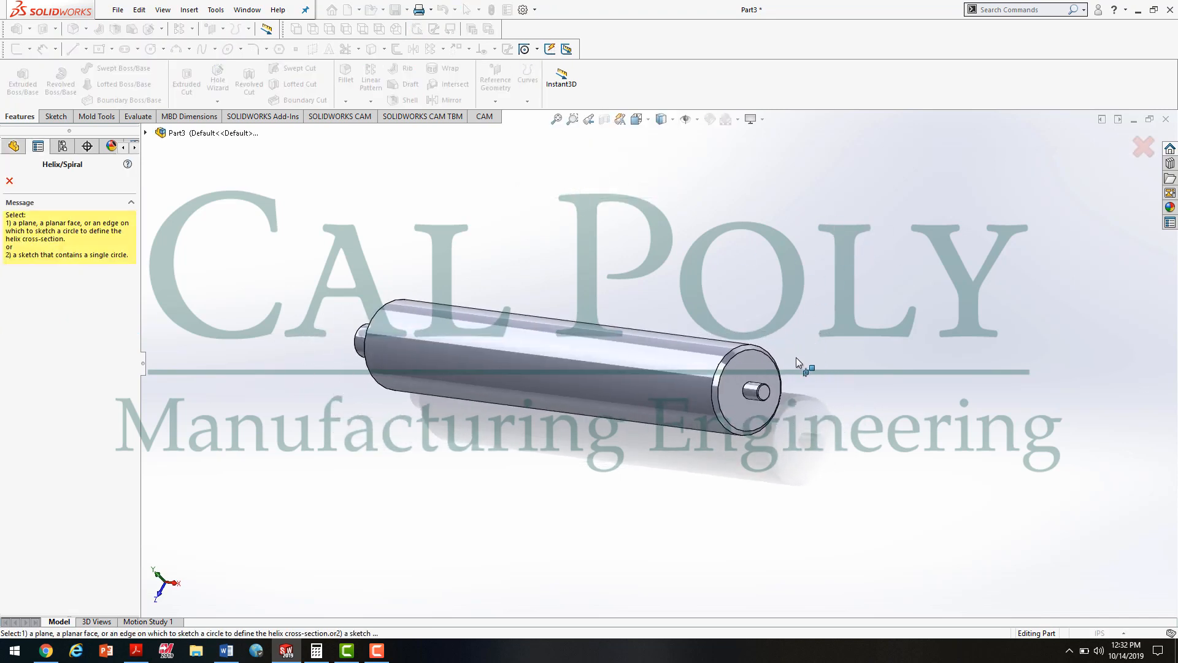
pyautogui.scroll(-6, 796, 357)
pyautogui.click(599, 473)
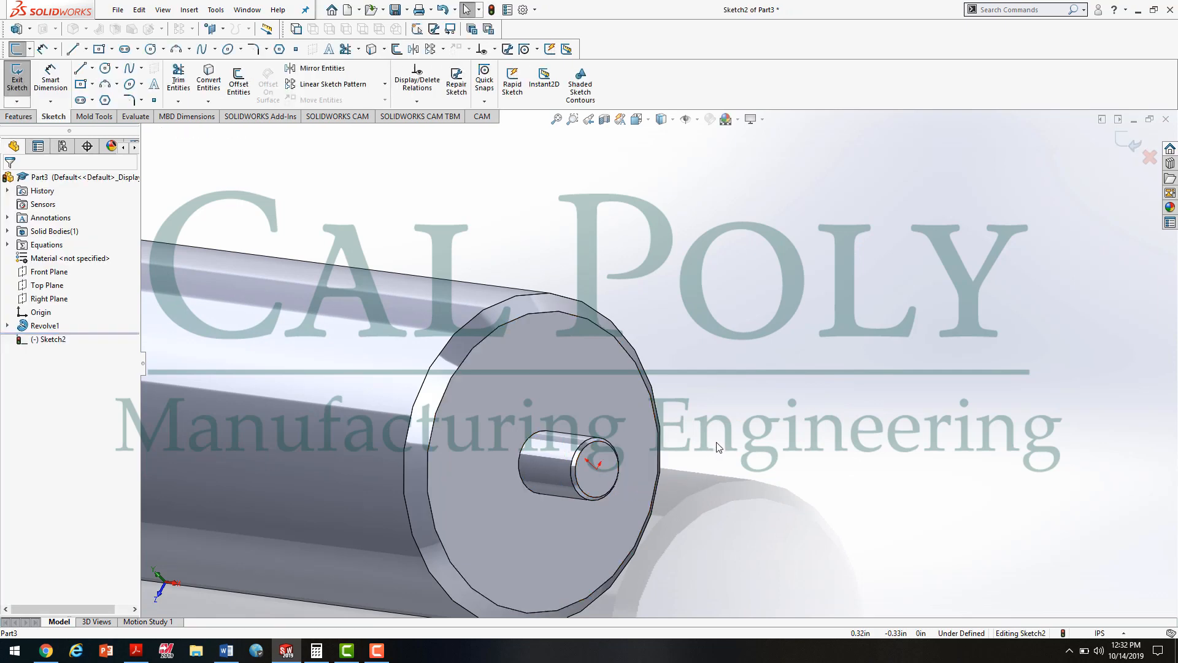
pyautogui.press('space')
pyautogui.click(834, 525)
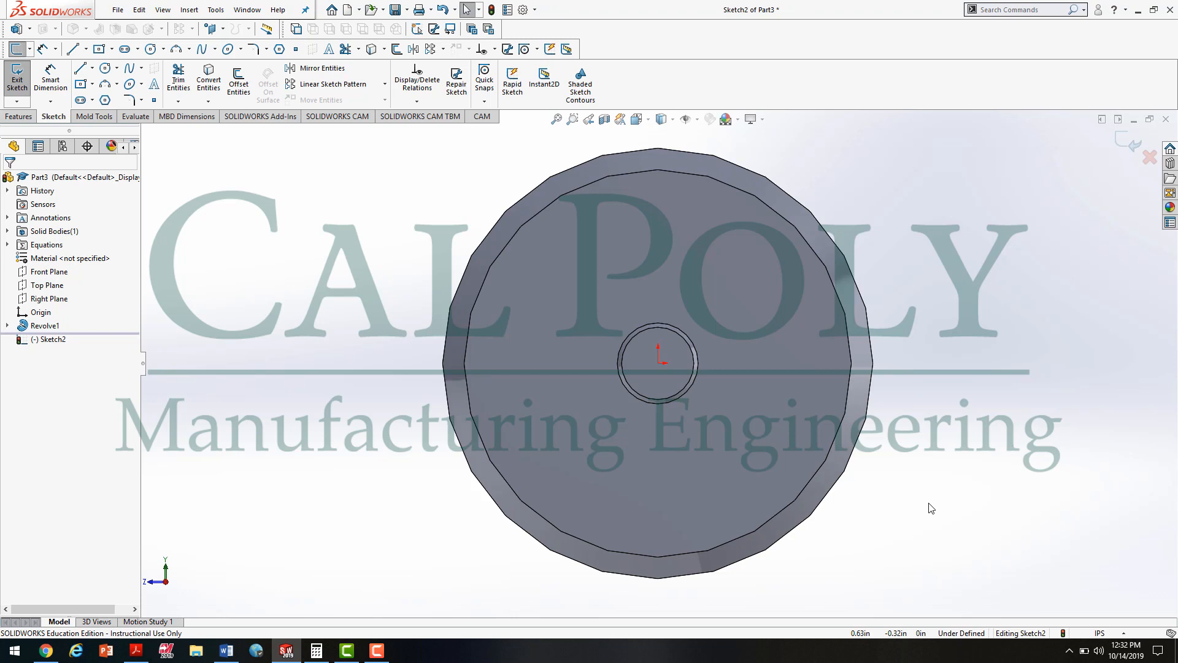
# Convert the large cylinder's outer circular edge into the helix sketch and exit the sketch
pyautogui.click(206, 76)
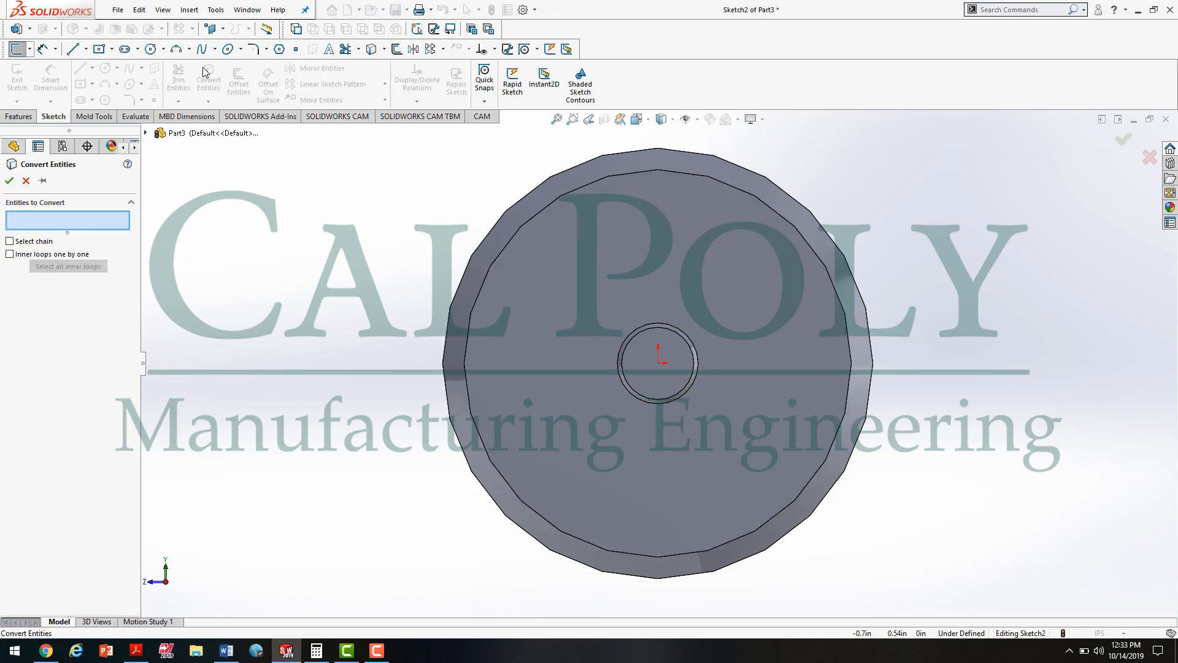
pyautogui.click(488, 229)
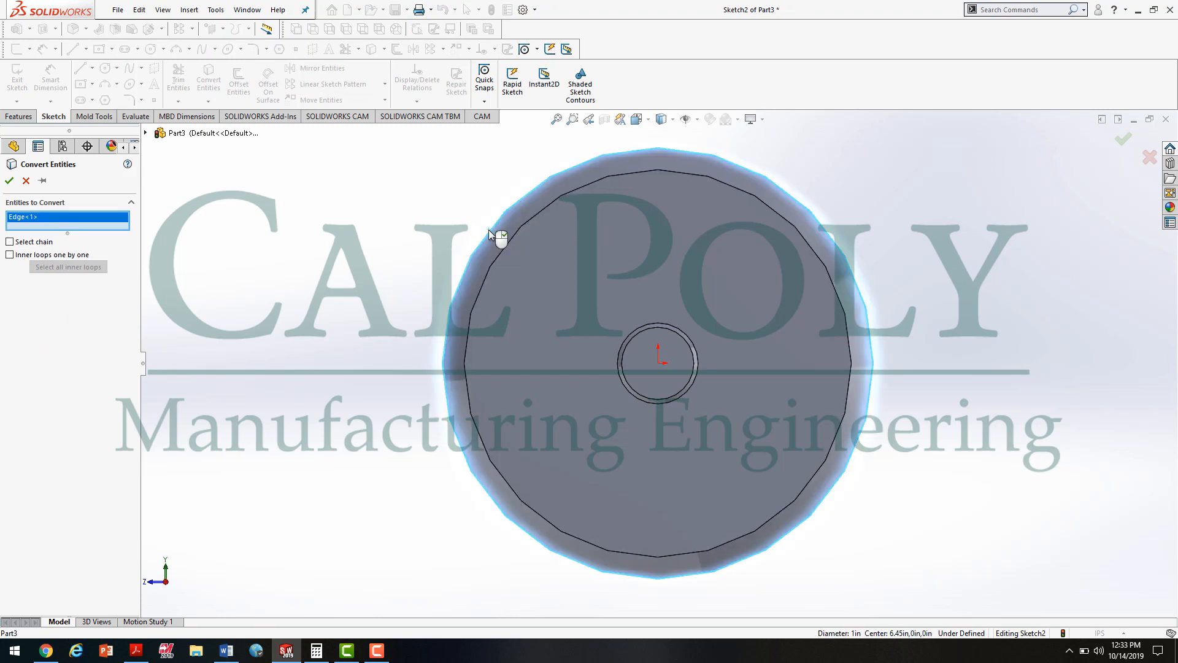
pyautogui.click(9, 180)
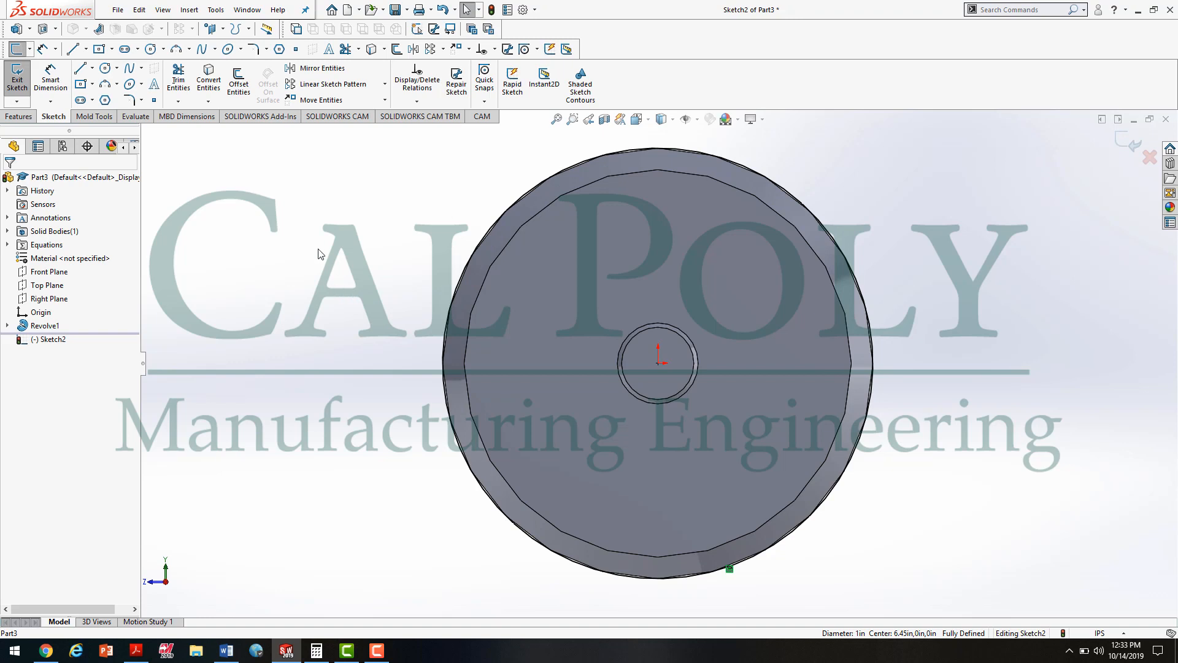
pyautogui.scroll(2, 331, 287)
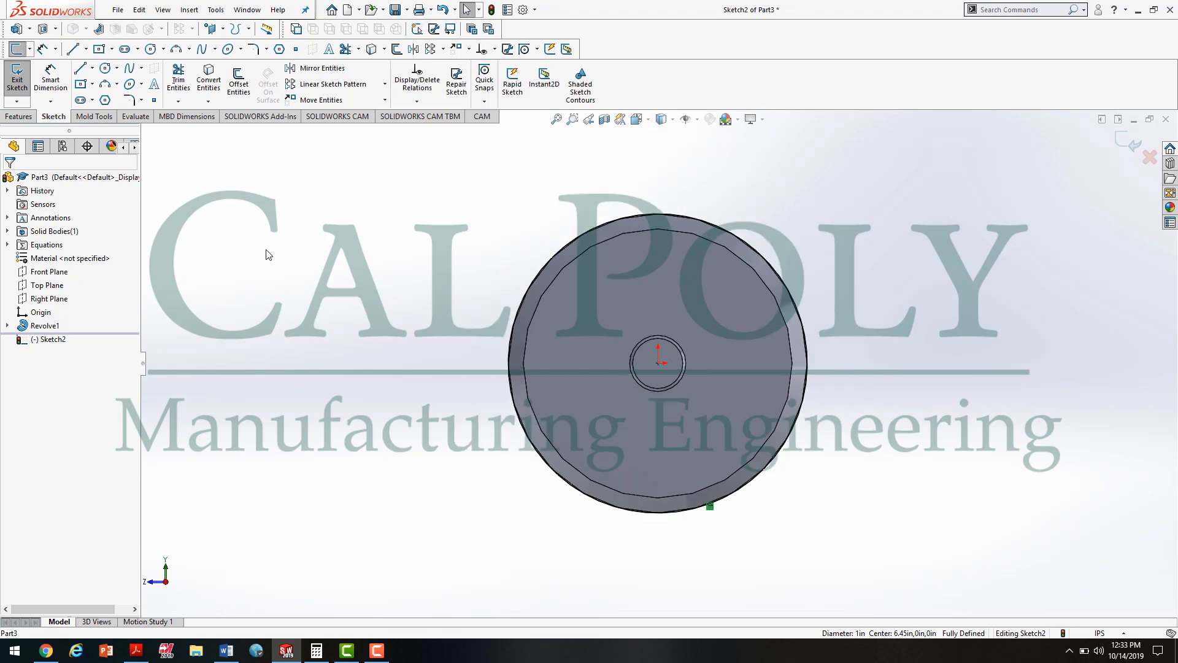
pyautogui.scroll(1, 268, 255)
pyautogui.moveTo(269, 256)
pyautogui.mouseDown(button='middle')
pyautogui.moveTo(295, 261)
pyautogui.moveTo(292, 271)
pyautogui.mouseUp(button='middle')
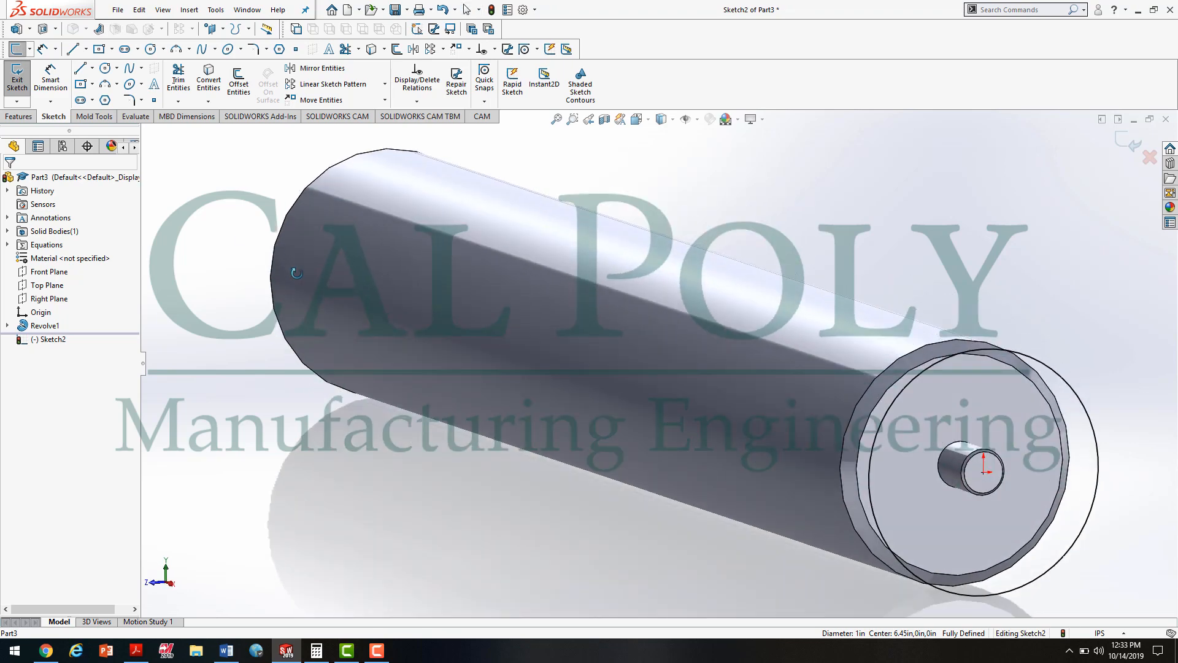
pyautogui.click(19, 80)
# Set the helix's constant pitch to 0.25 in
pyautogui.scroll(1, 693, 442)
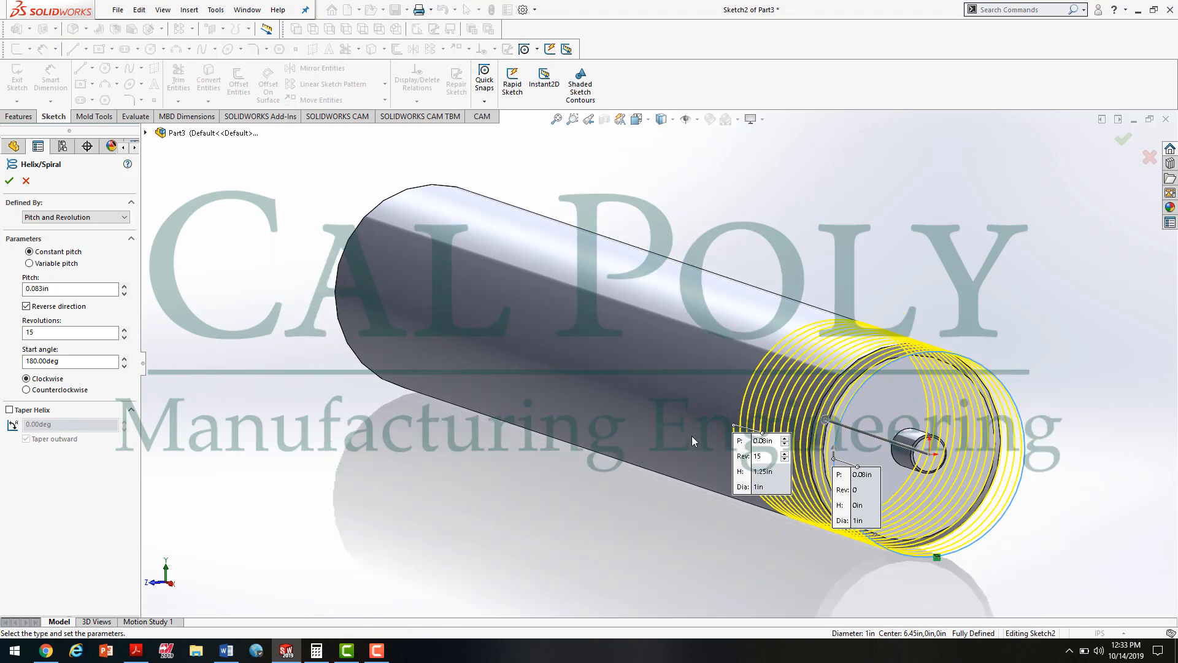
pyautogui.scroll(1, 551, 423)
pyautogui.moveTo(550, 422); pyautogui.dragTo(583, 434, button='middle')
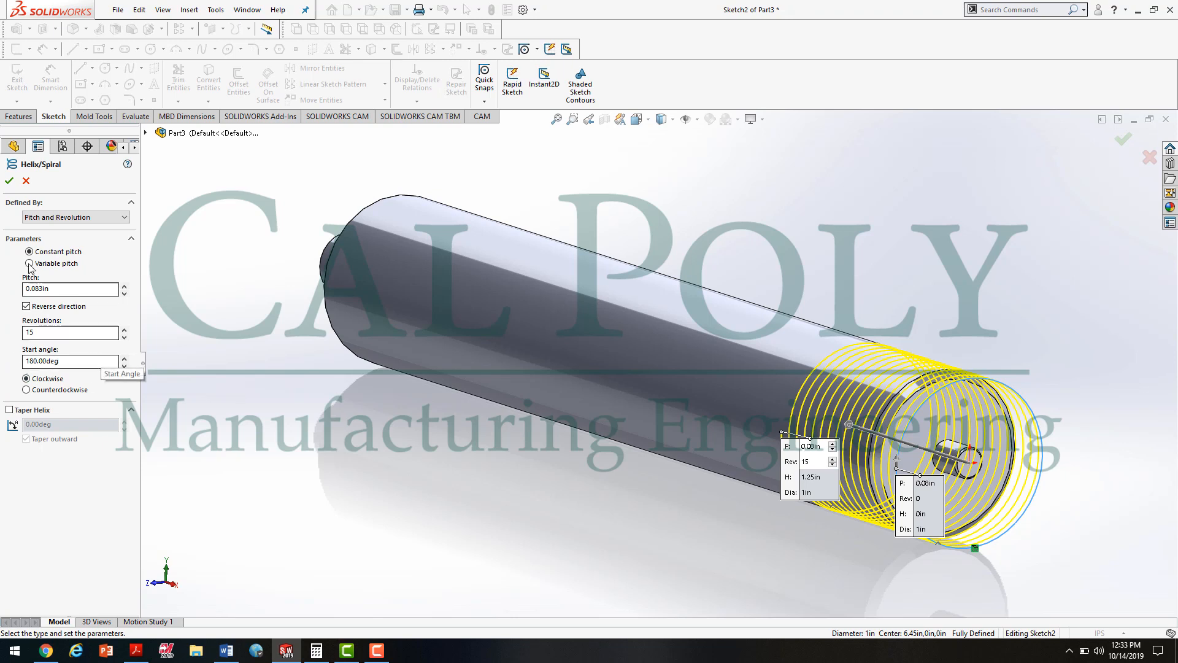
pyautogui.moveTo(54, 289); pyautogui.dragTo(1, 288)
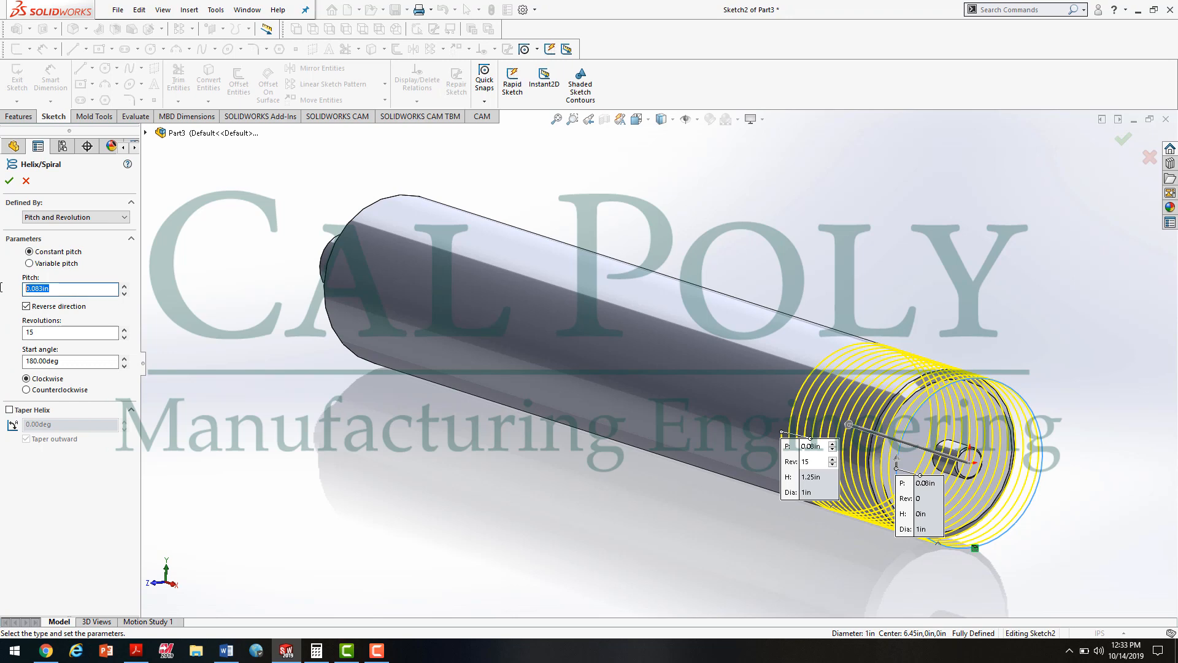
pyautogui.write('.25')
pyautogui.press('Return')
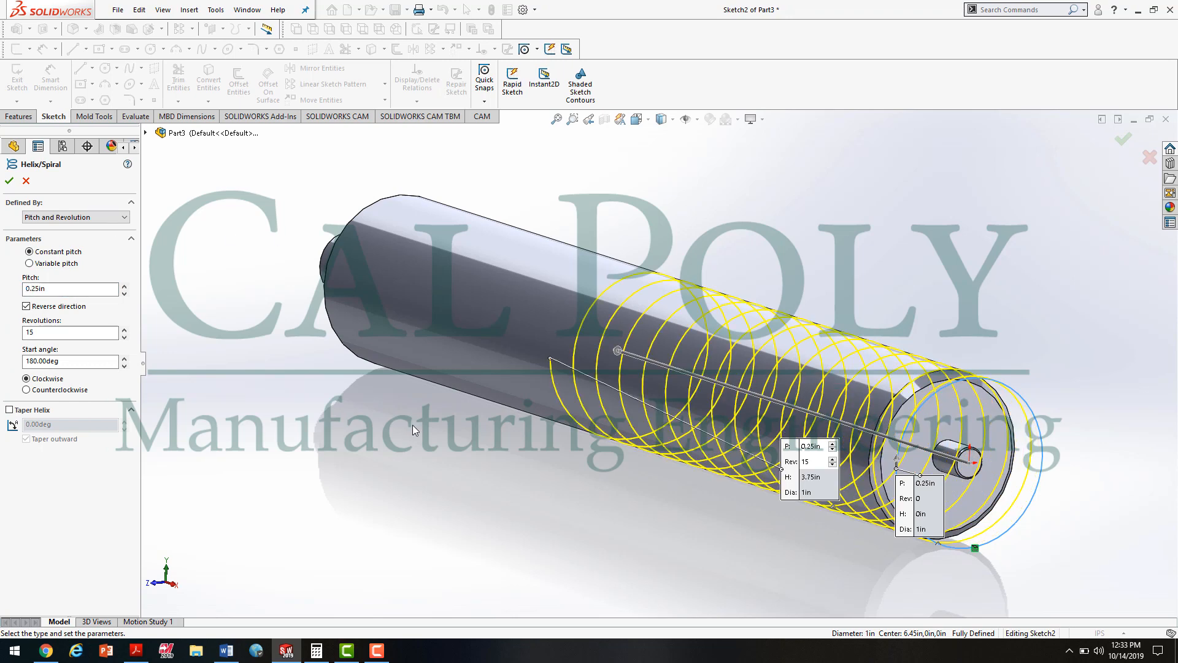
# Set the helix to 30 revolutions so it runs past both ends of the threaded section, and create it
pyautogui.scroll(3, 430, 442)
pyautogui.moveTo(466, 442); pyautogui.dragTo(630, 340, button='middle')
pyautogui.doubleClick(52, 330)
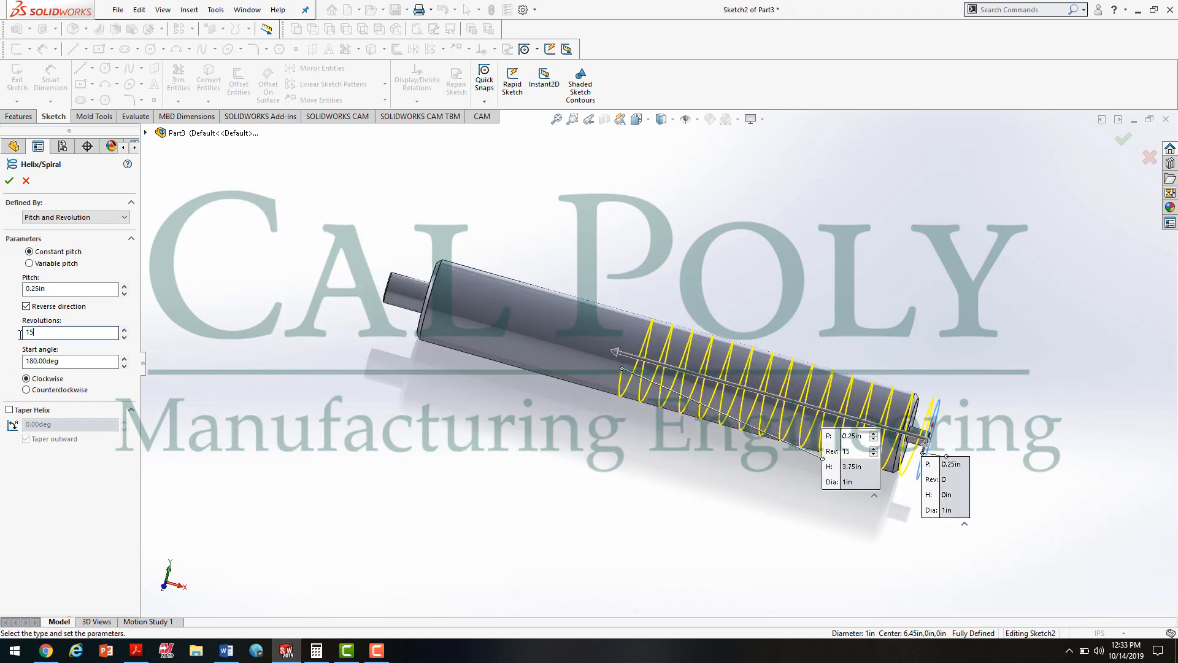
pyautogui.write('20')
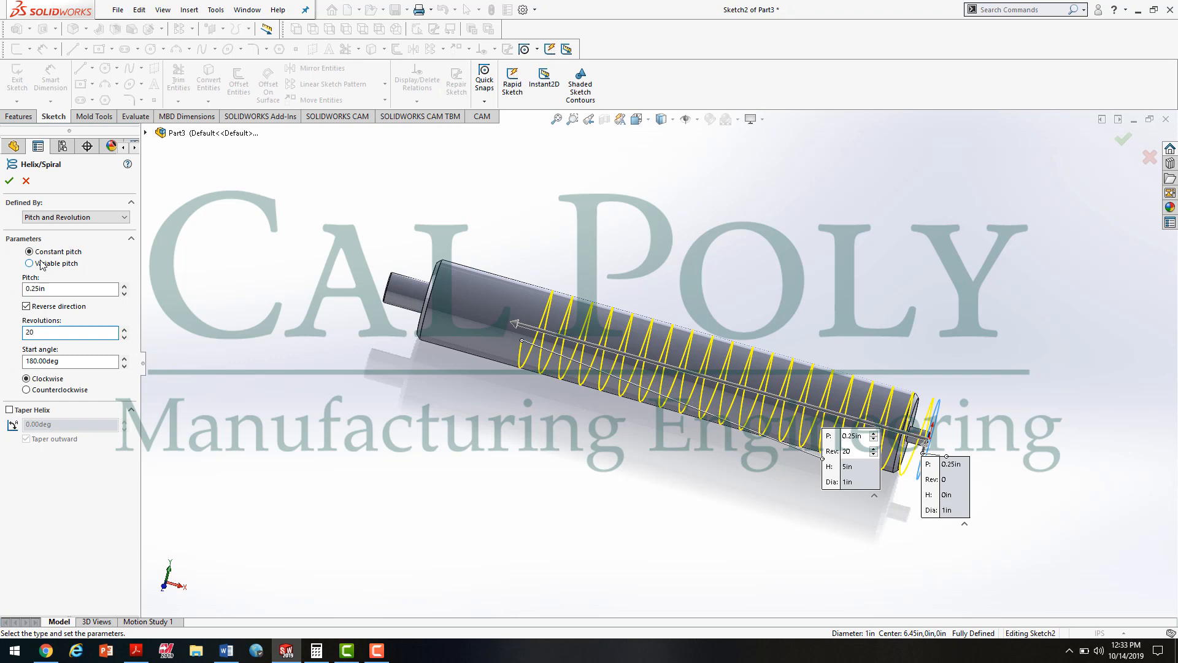
pyautogui.press('Return')
pyautogui.write('30')
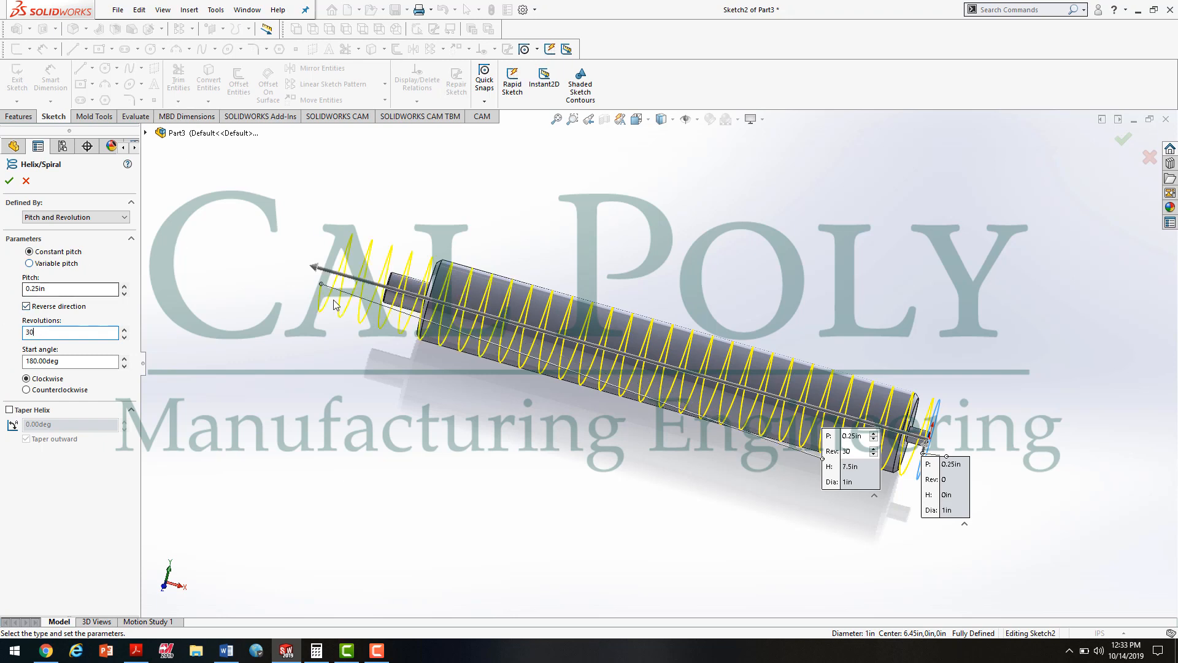
pyautogui.scroll(-3, 928, 457)
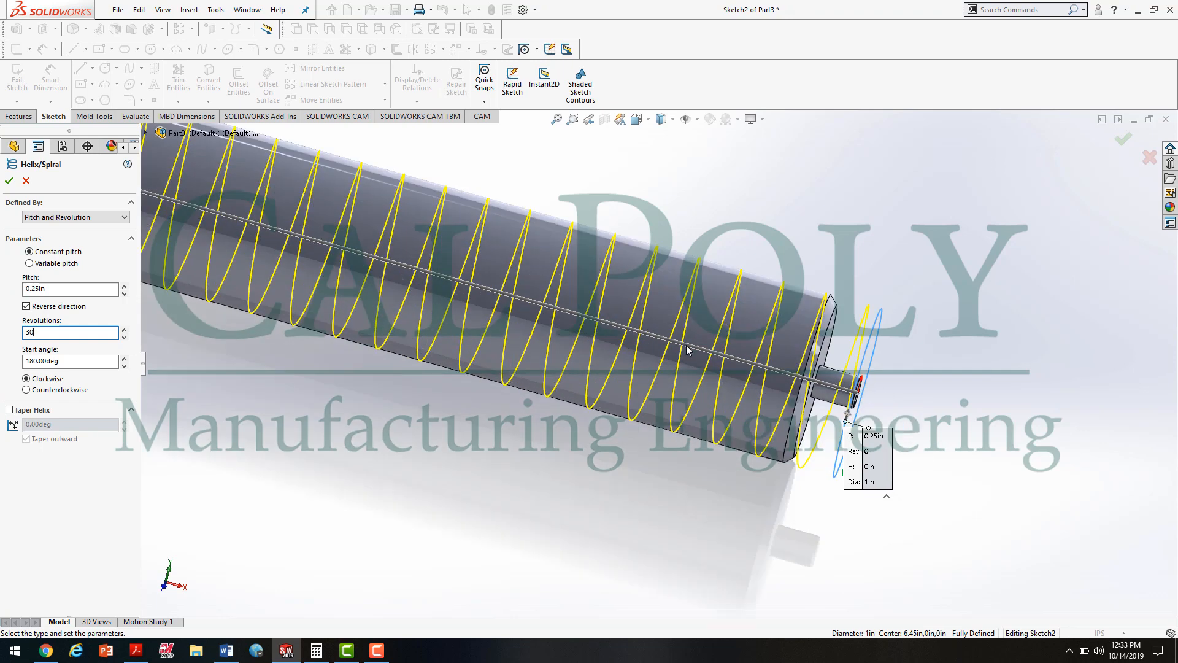
pyautogui.scroll(5, 687, 349)
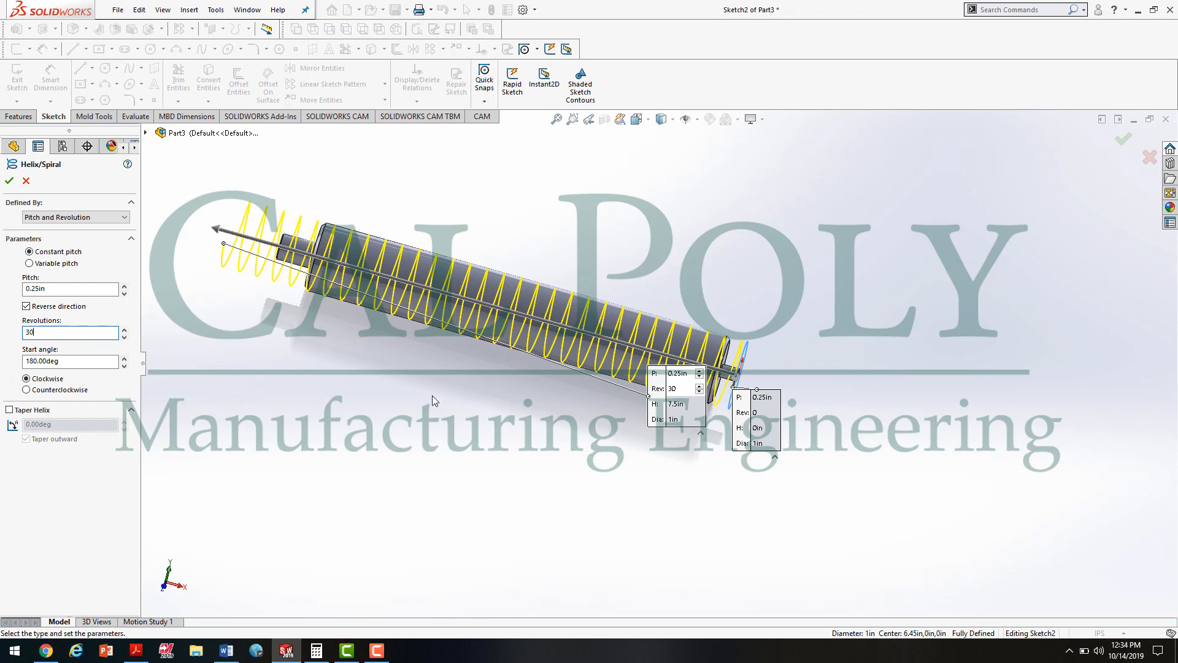
pyautogui.moveTo(435, 400); pyautogui.dragTo(424, 426, button='middle')
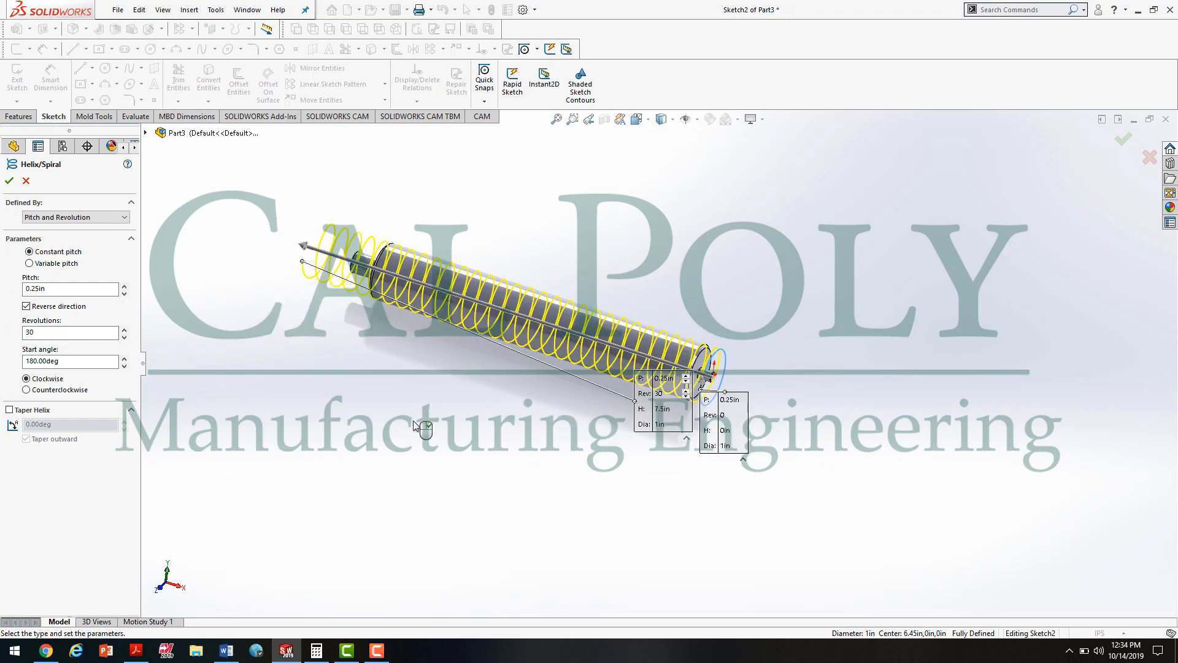
pyautogui.click(9, 181)
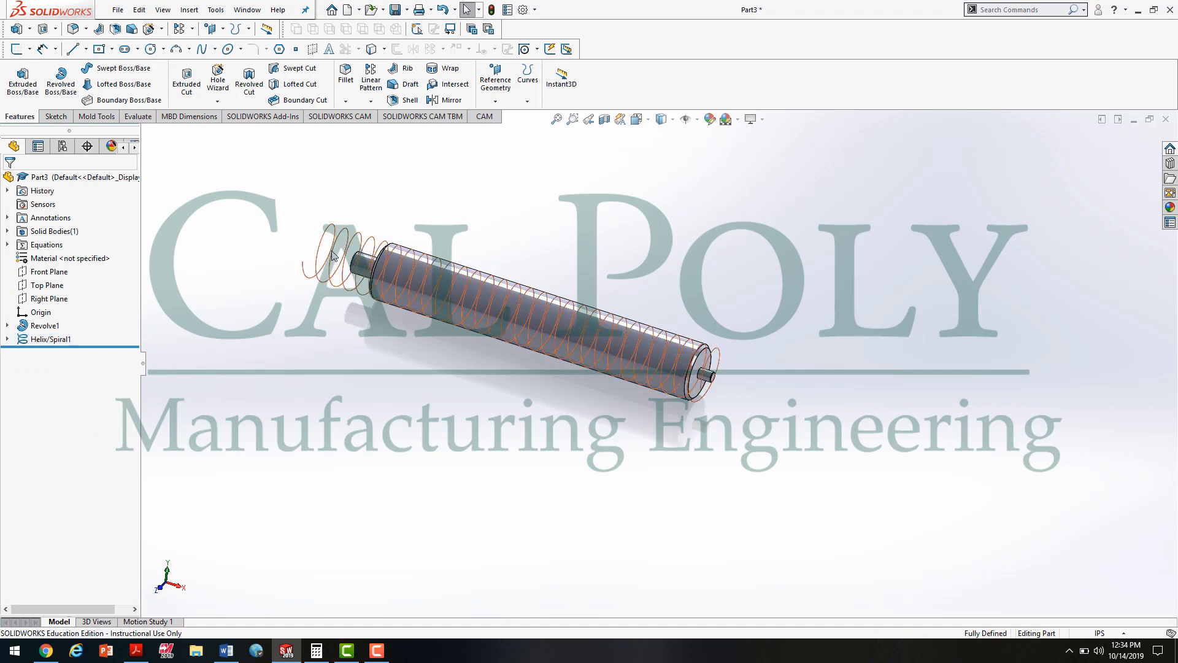
# Rename the helix feature as Path
pyautogui.click(49, 339)
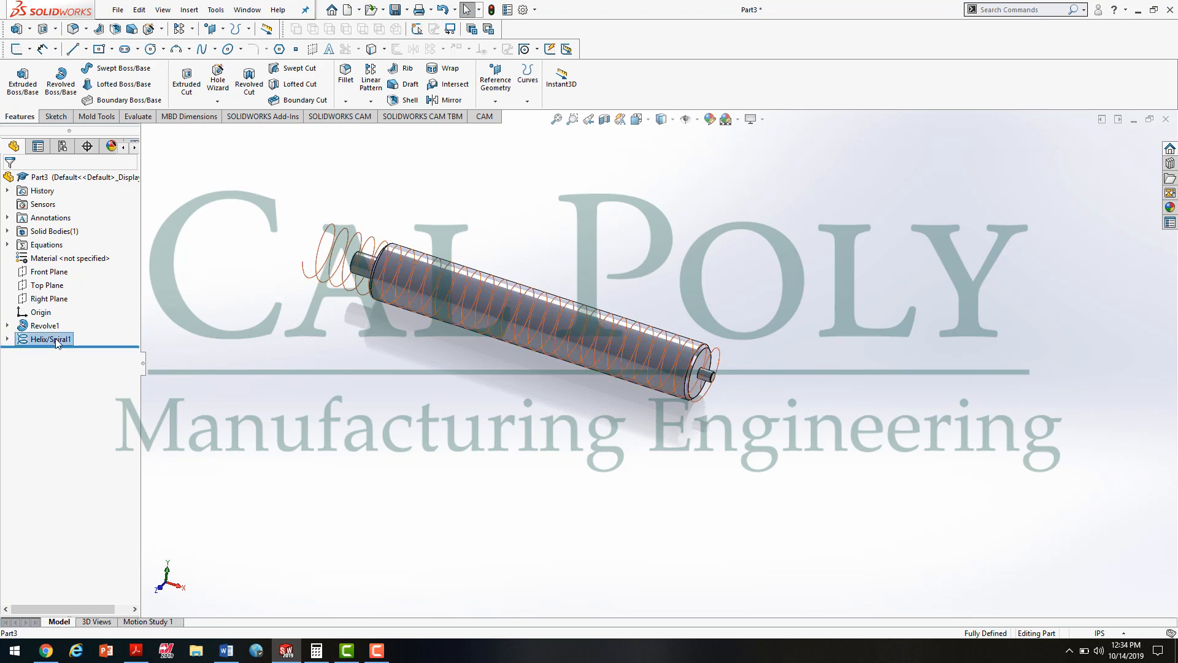
pyautogui.rightClick(57, 342)
pyautogui.click(110, 481)
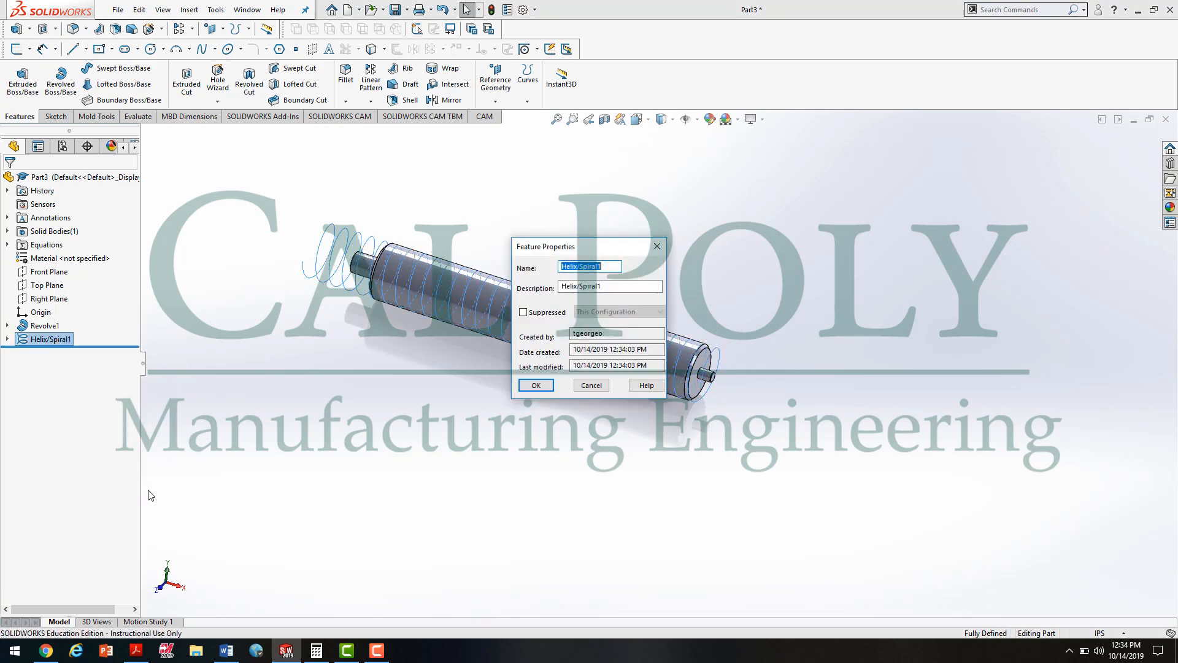
pyautogui.write('Path')
pyautogui.click(524, 385)
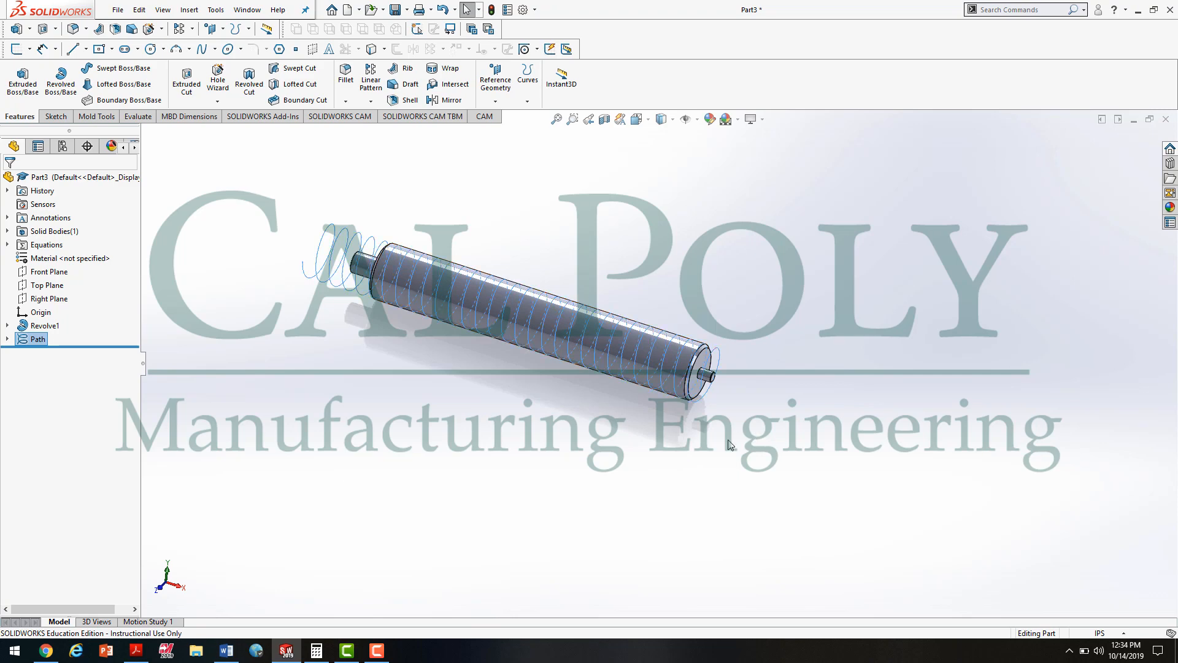
# Open a new sketch on the Top Plane and orient the view normal to it
pyautogui.moveTo(730, 443); pyautogui.dragTo(650, 368, button='middle')
pyautogui.scroll(-5, 700, 356)
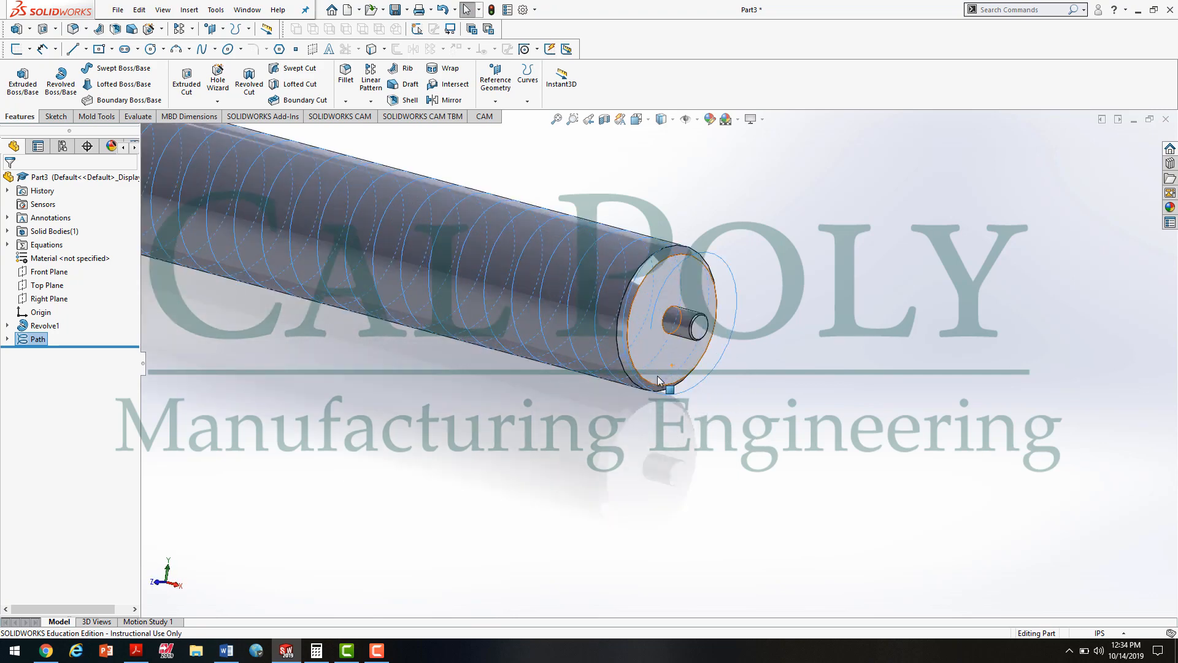
pyautogui.scroll(4, 675, 382)
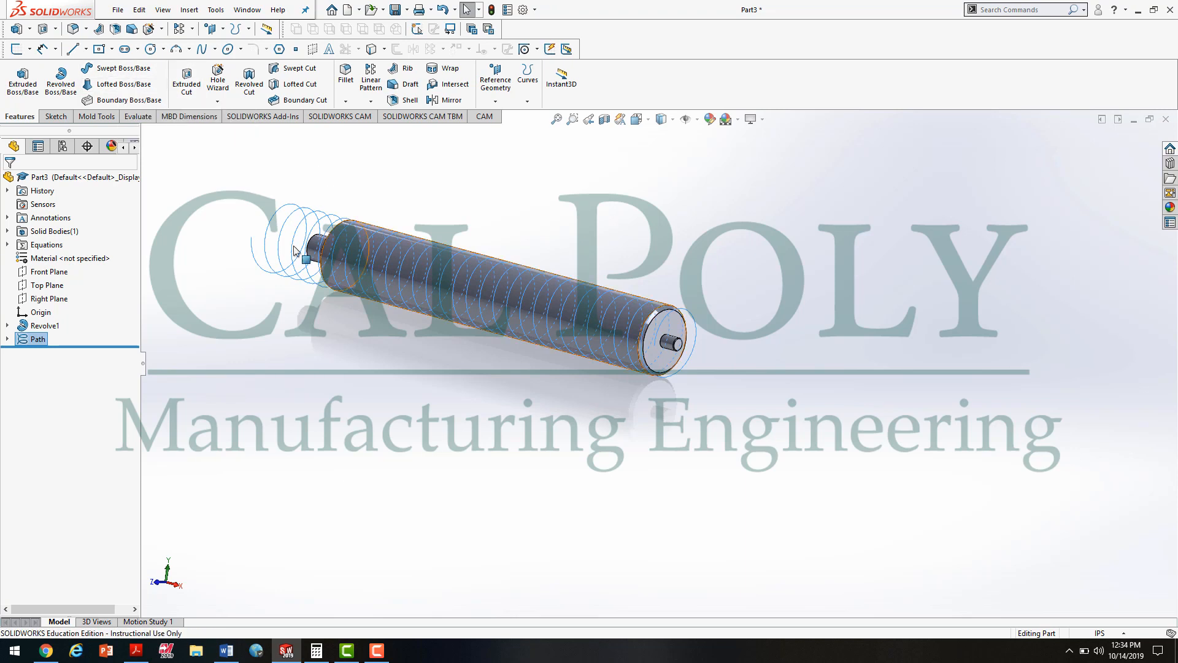
pyautogui.click(59, 288)
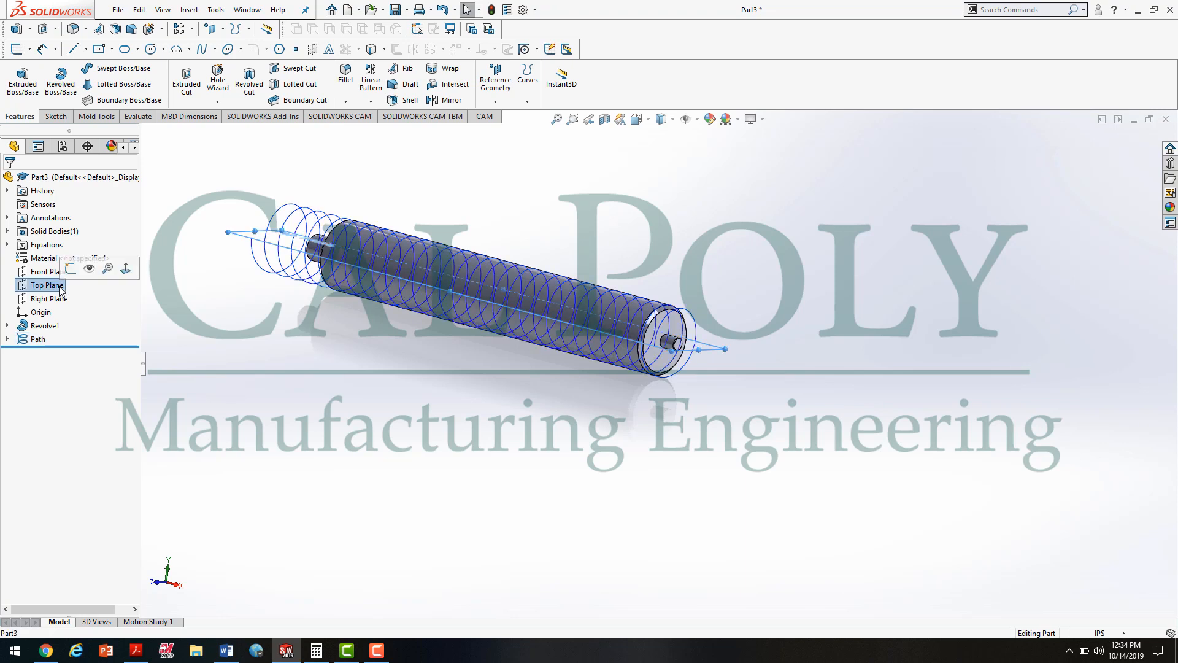
pyautogui.click(62, 116)
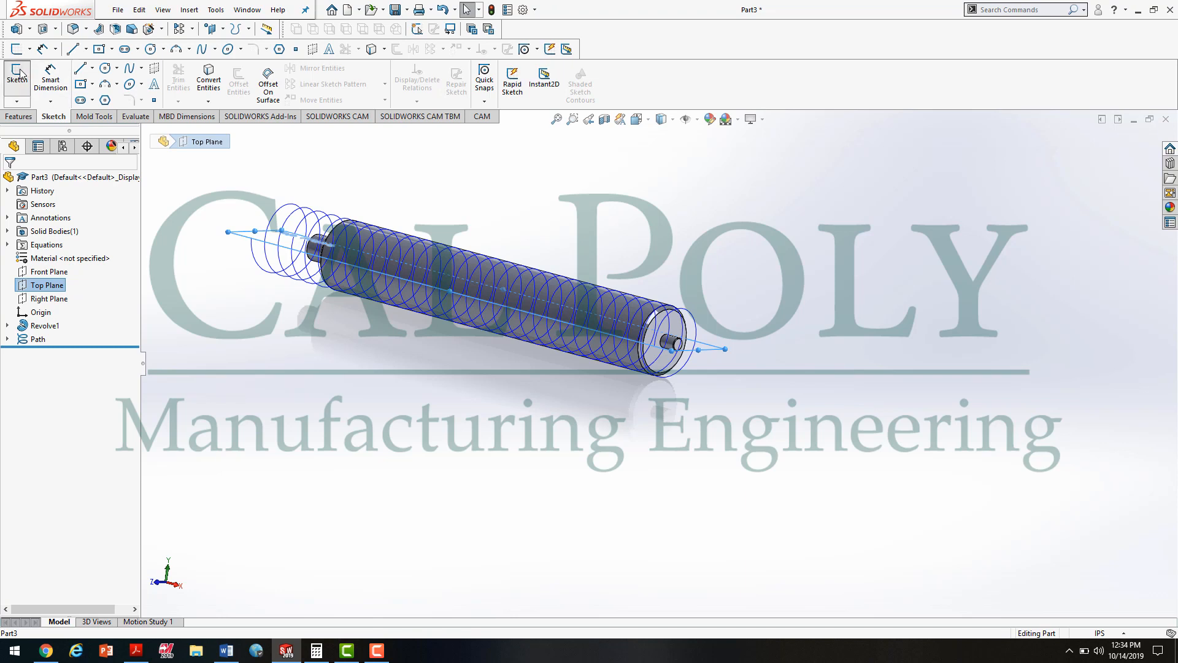
pyautogui.click(18, 77)
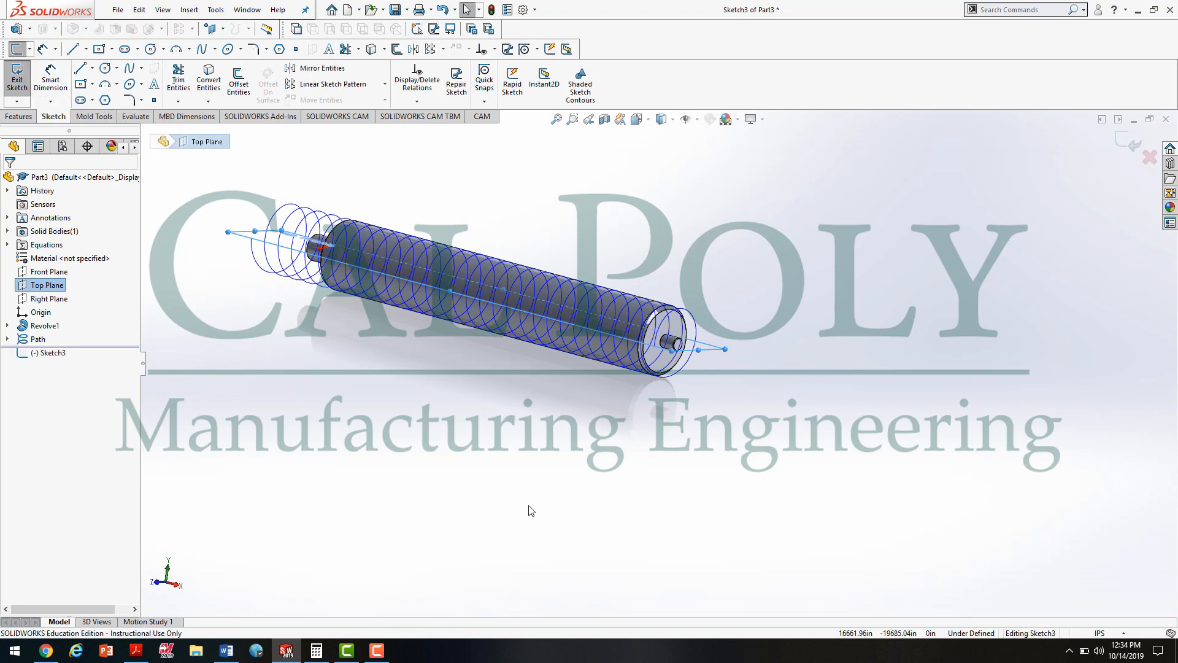
pyautogui.press('space')
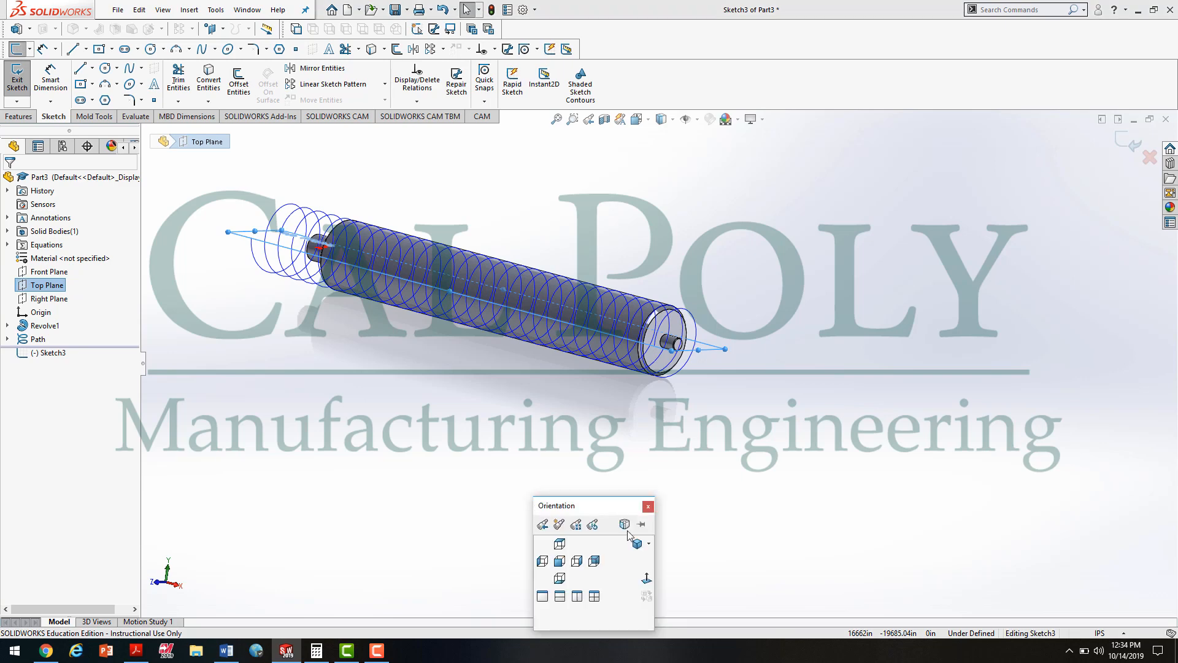
pyautogui.click(648, 587)
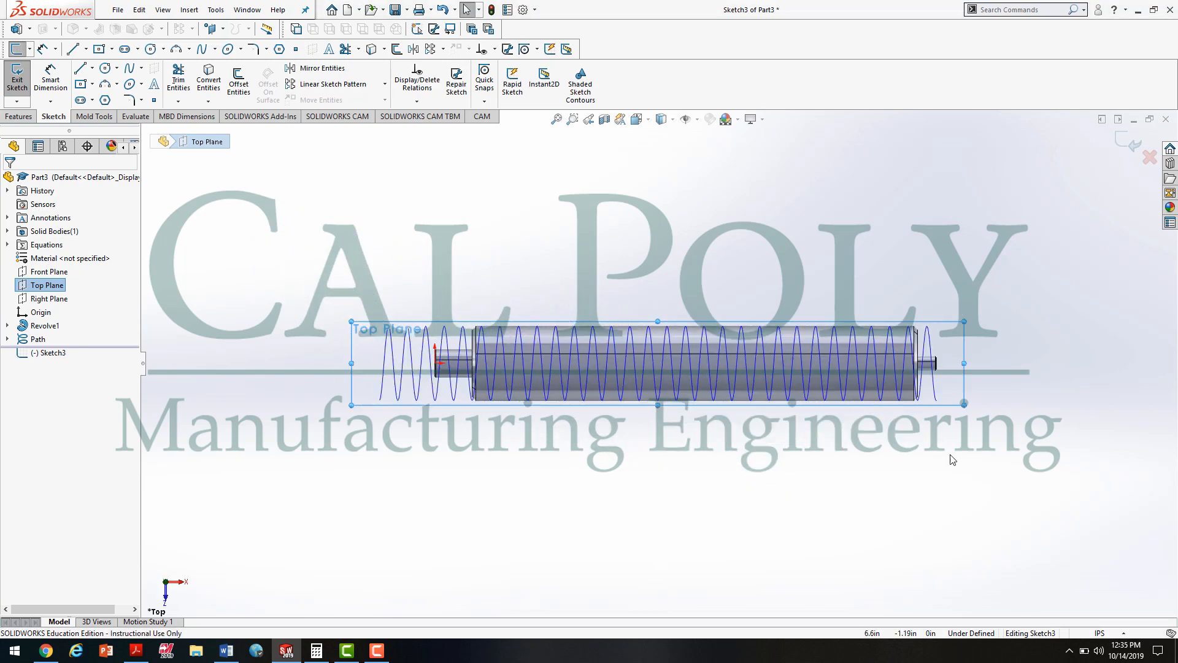
# Sketch a circle of about 0.16 in radius centred on the start point of the helix
pyautogui.scroll(-2, 865, 439)
pyautogui.scroll(2, 695, 398)
pyautogui.scroll(-2, 369, 335)
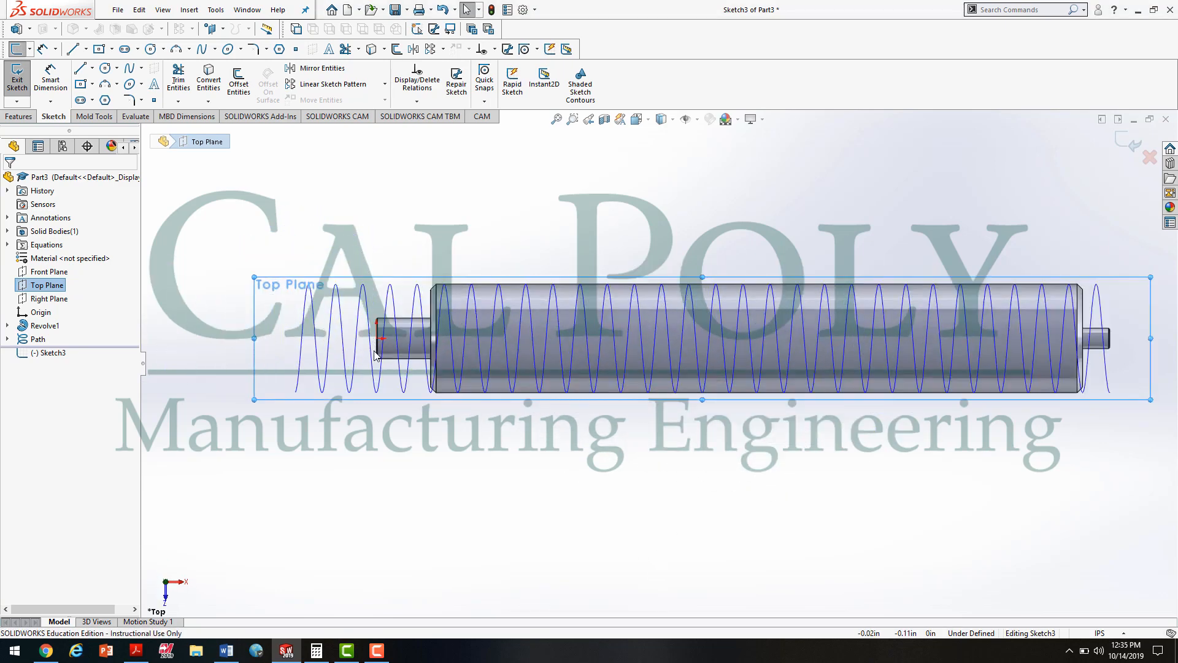
pyautogui.click(106, 70)
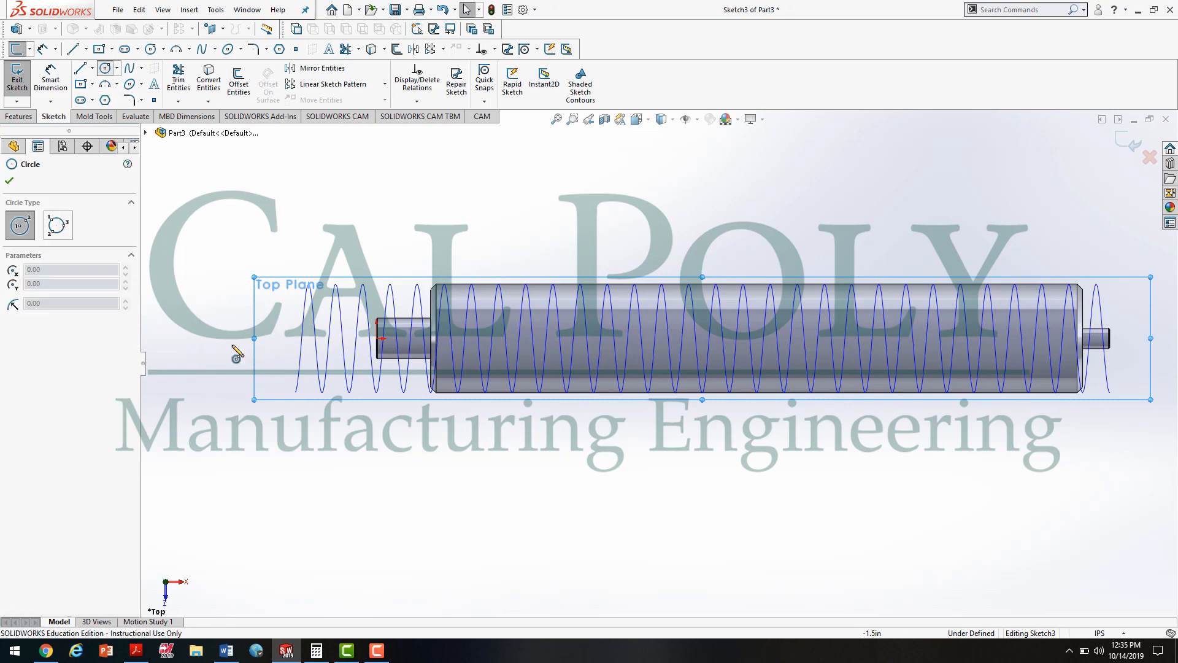
pyautogui.click(294, 392)
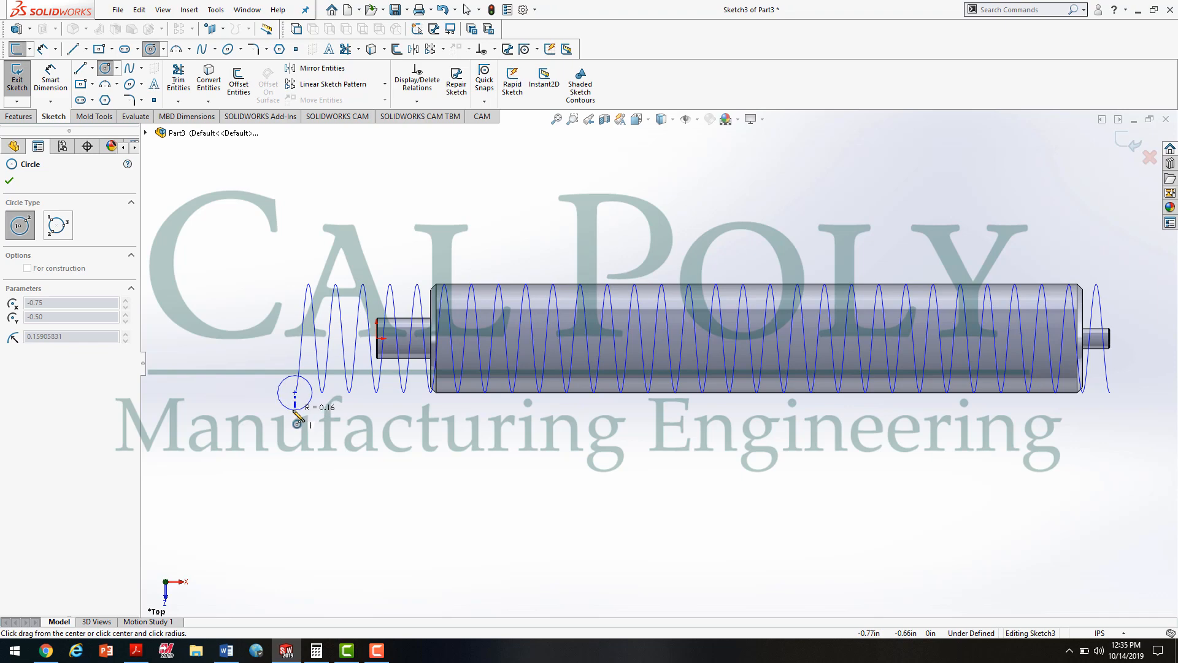
pyautogui.click(295, 410)
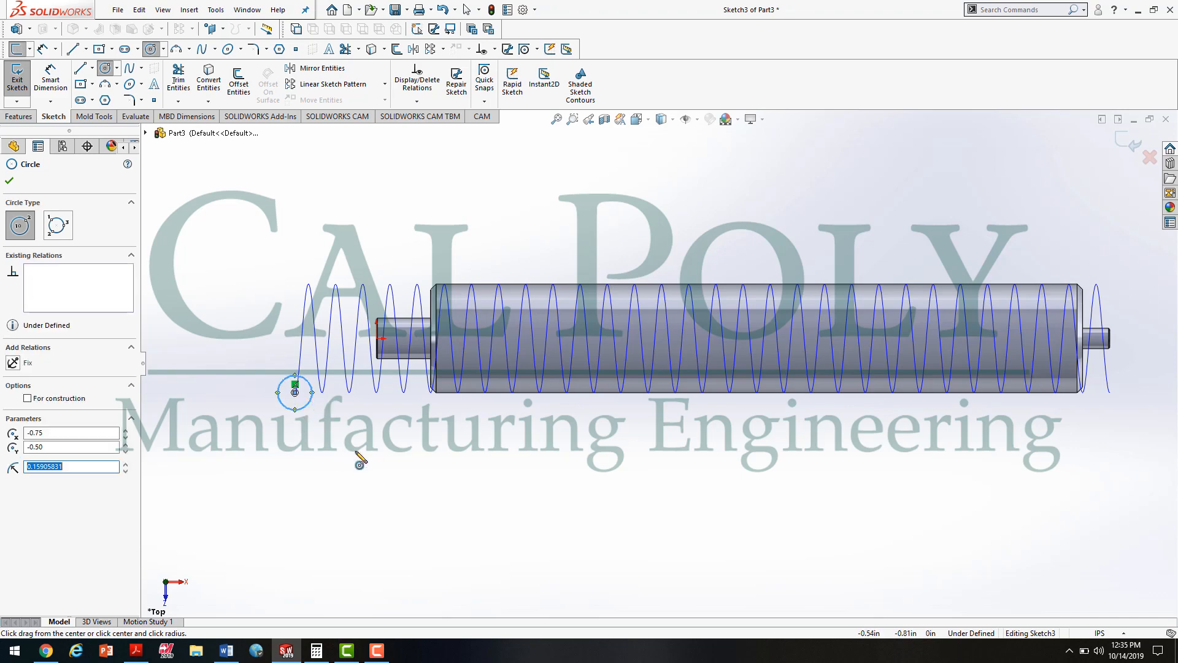
pyautogui.press('Escape')
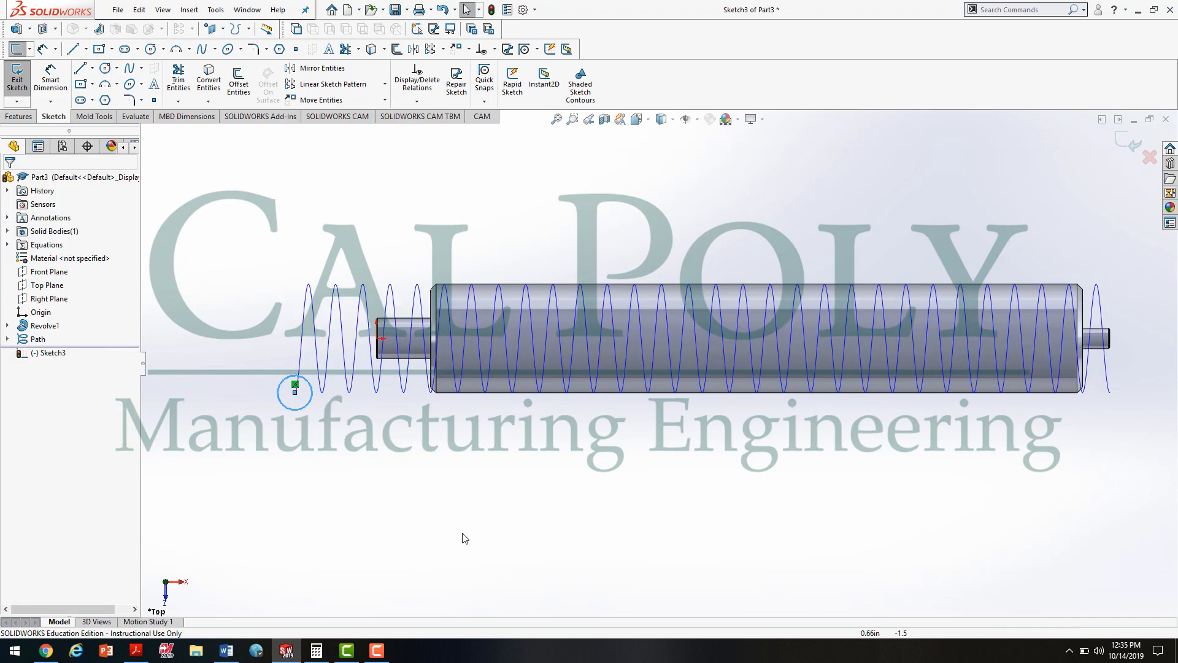
# Check the ball screw radius in the Acrobat Reader drawing, dimension the circle's diameter as .0875*2 in SOLIDWORKS, and exit the sketch
pyautogui.click(147, 654)
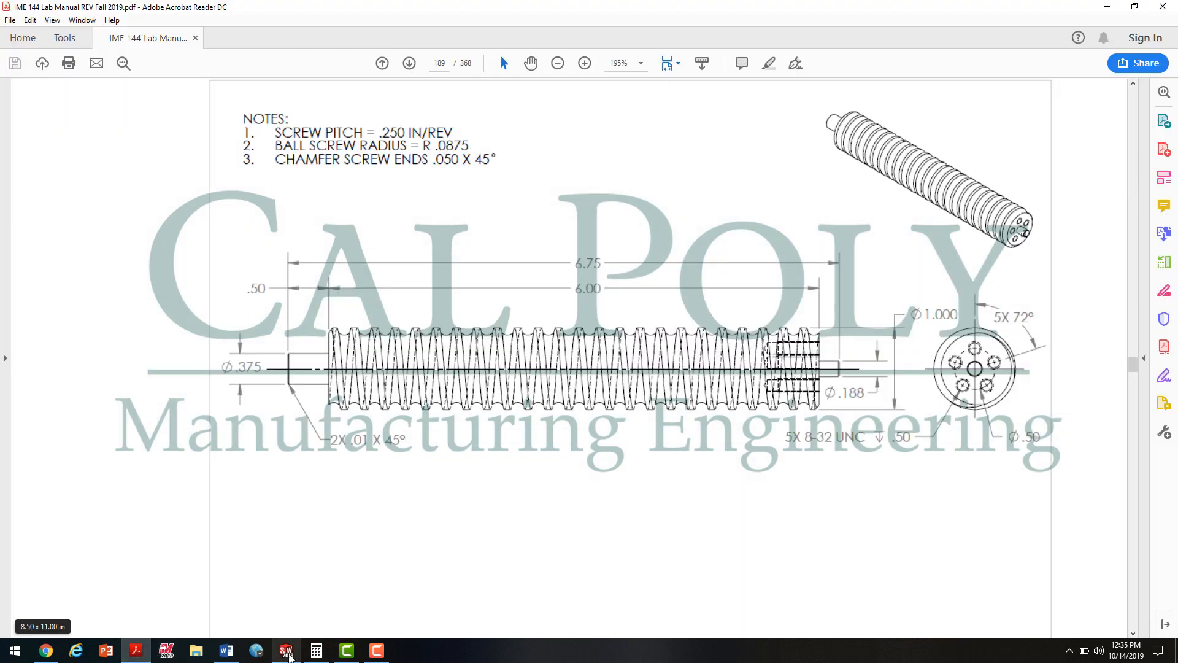
pyautogui.click(286, 651)
pyautogui.click(51, 80)
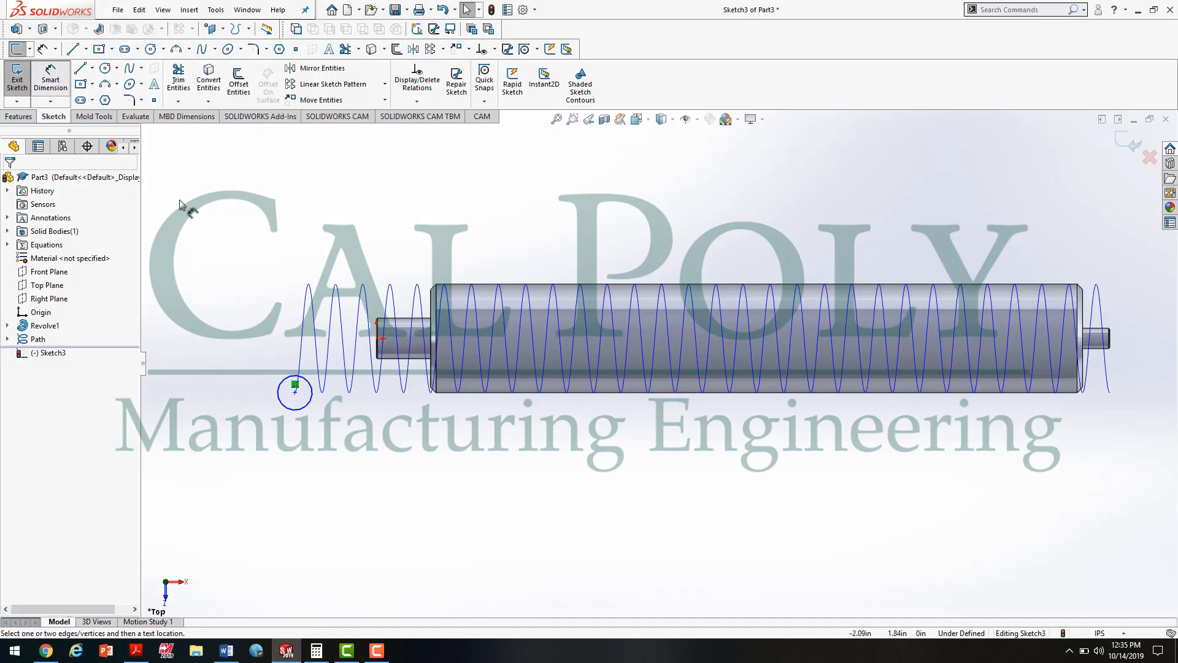
pyautogui.click(307, 402)
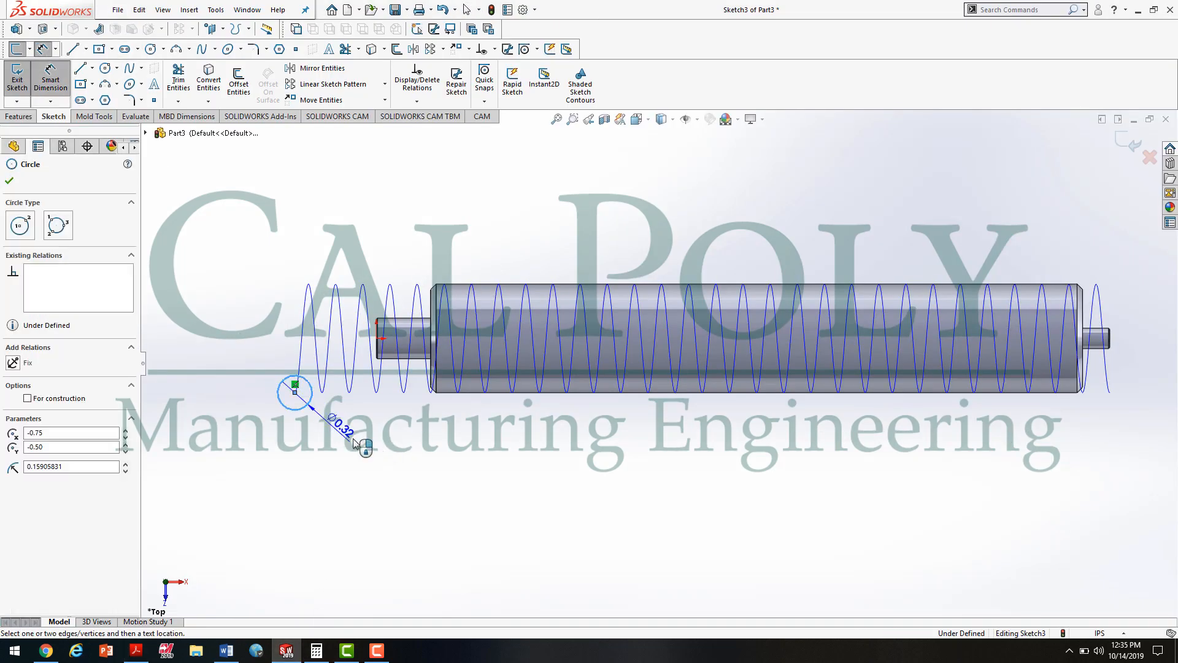
pyautogui.click(395, 469)
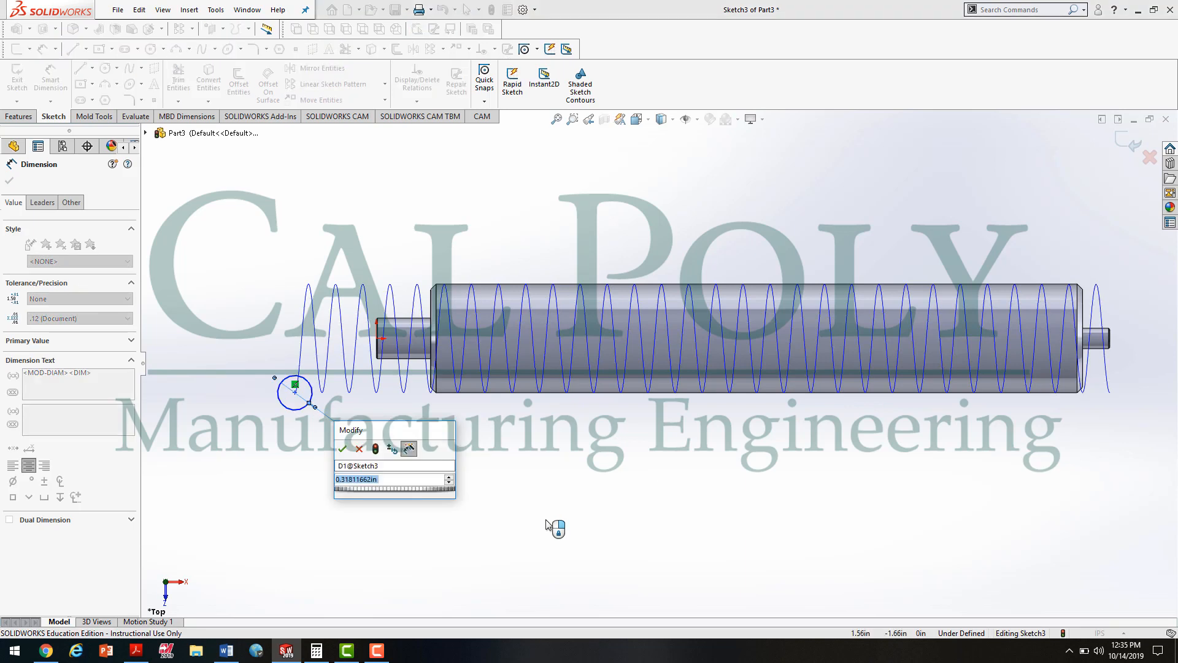
pyautogui.write('.0875*')
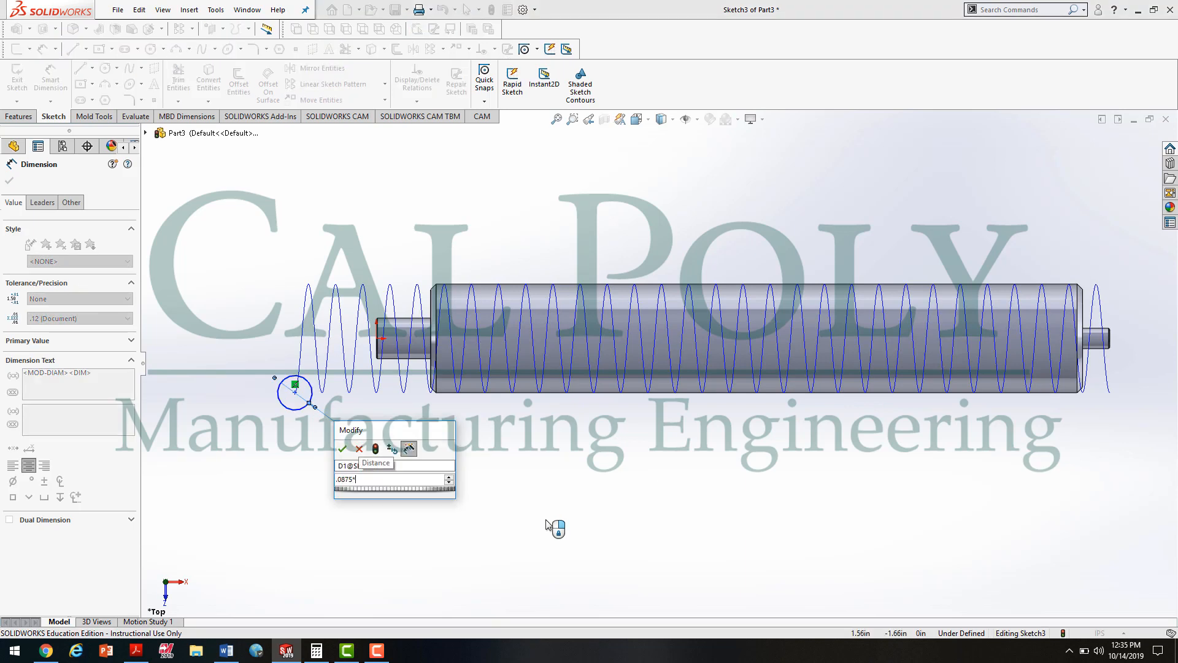
pyautogui.write('2')
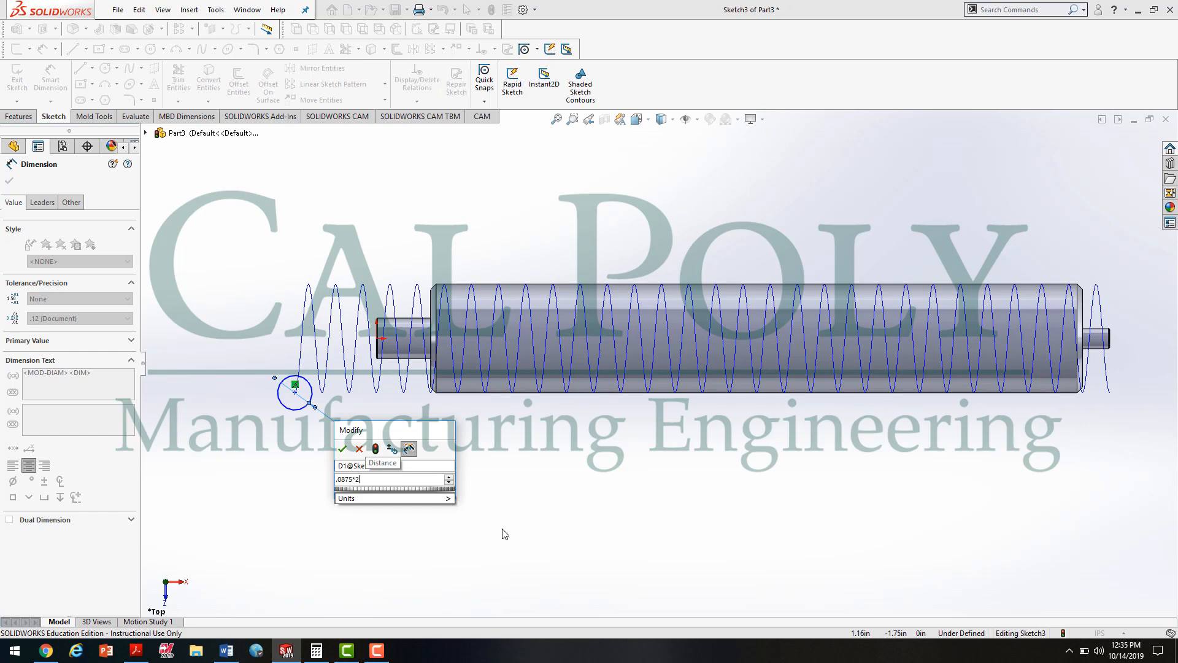
pyautogui.click(343, 448)
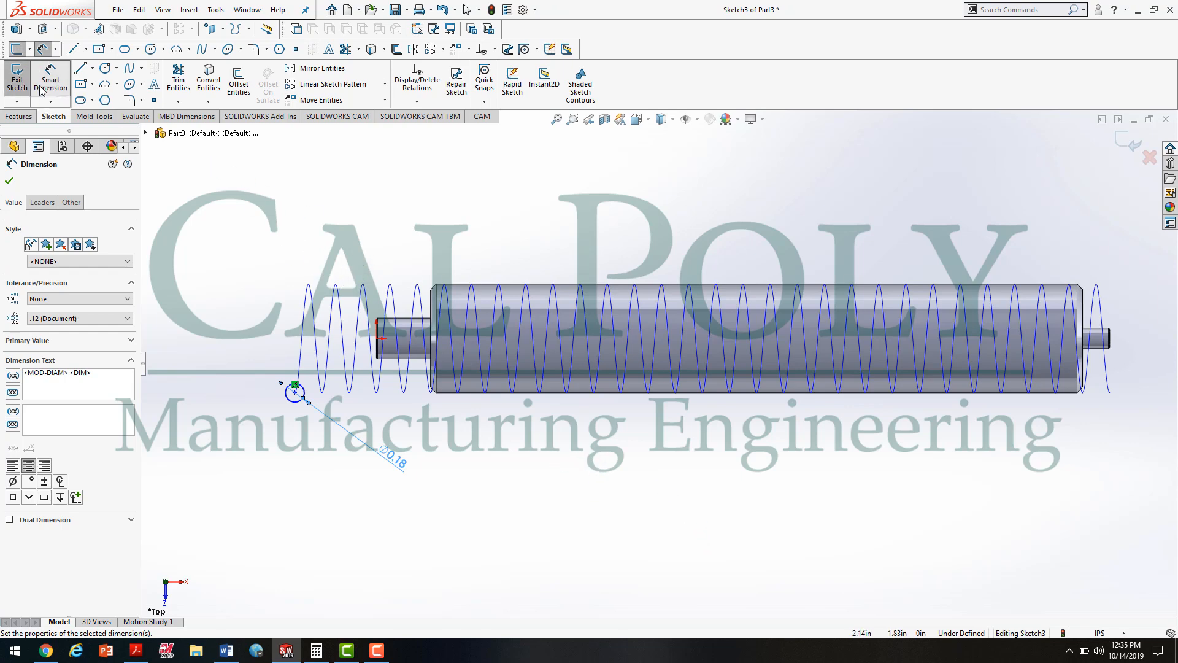
pyautogui.click(17, 81)
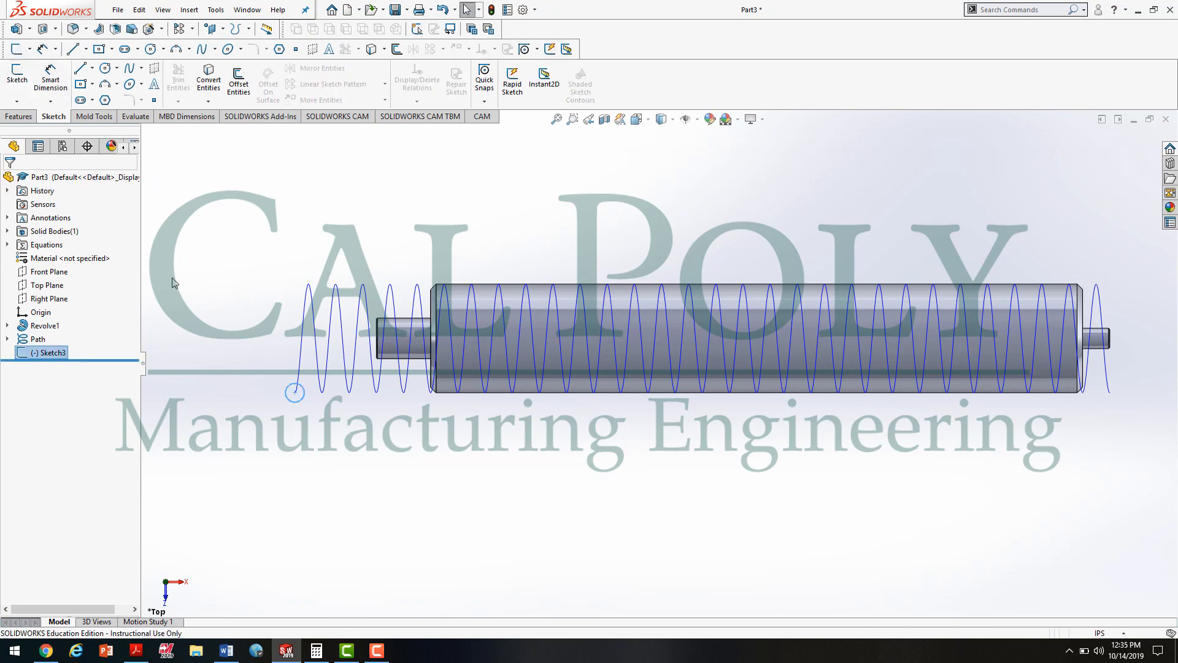
# Rename the circle sketch as Profile in its feature properties
pyautogui.rightClick(54, 354)
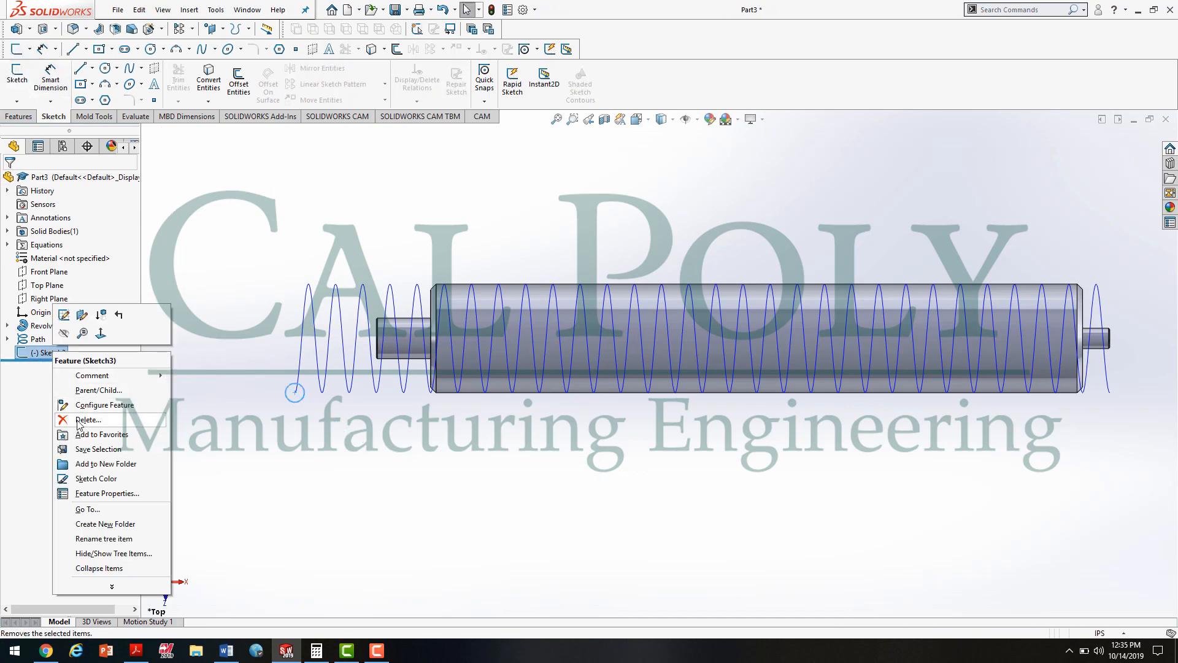
pyautogui.click(102, 493)
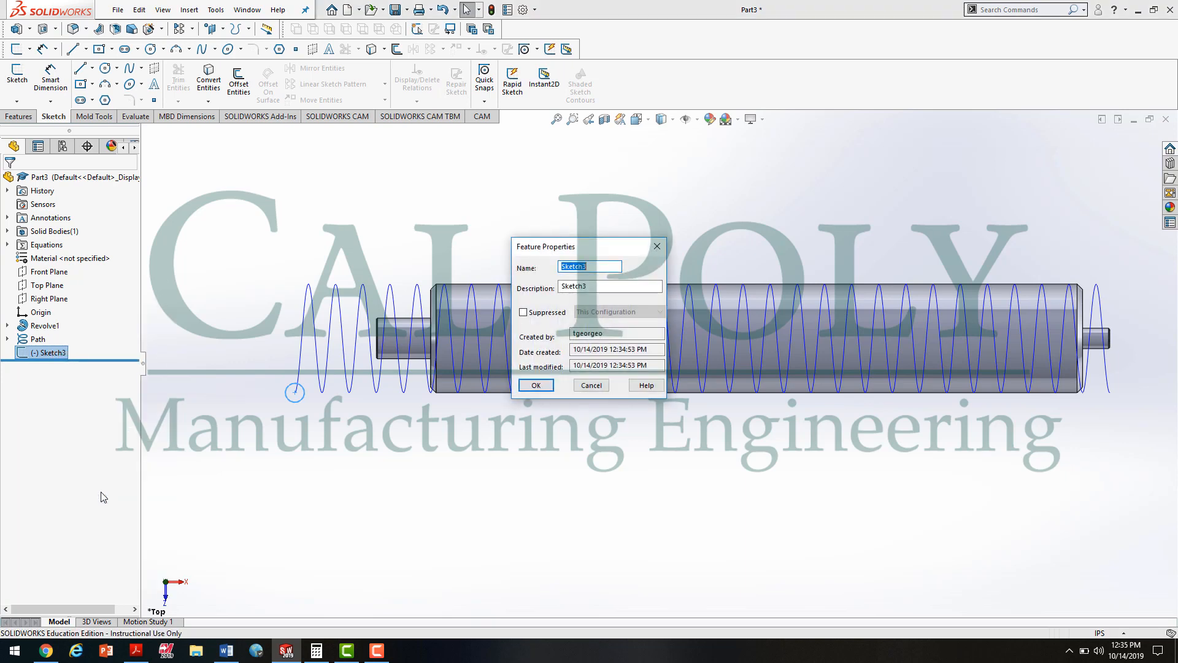
pyautogui.write('Profile')
pyautogui.click(535, 385)
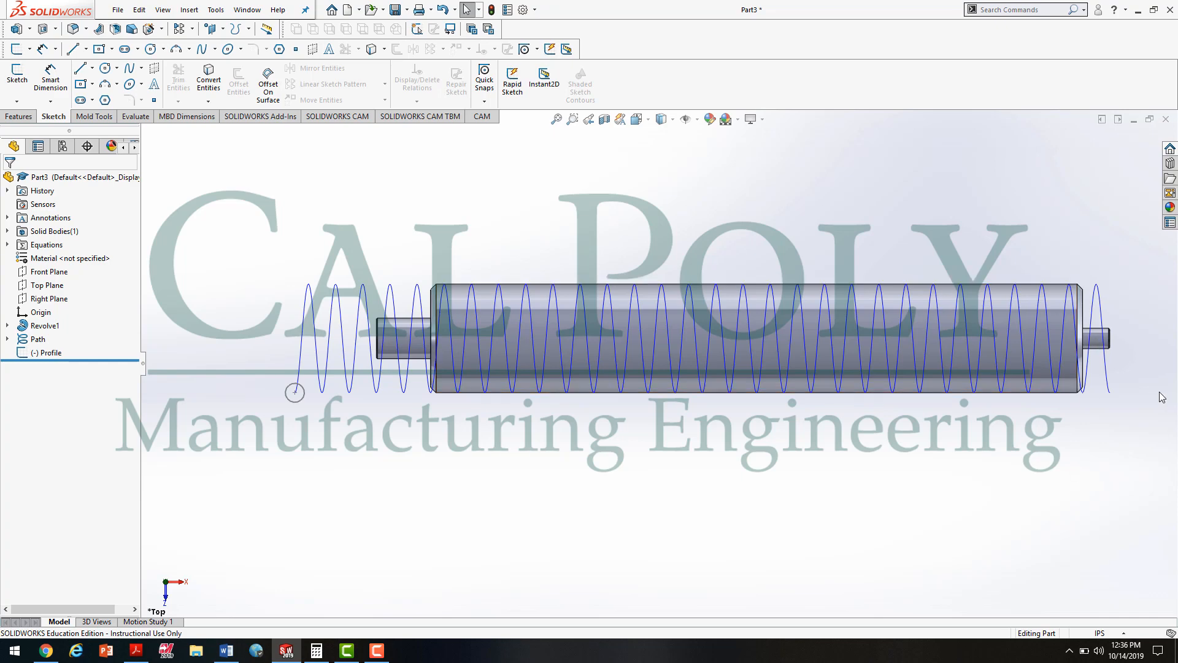
# Create a swept cut through the revolved body with the Profile sketch as profile and the Path helix as path
pyautogui.click(17, 117)
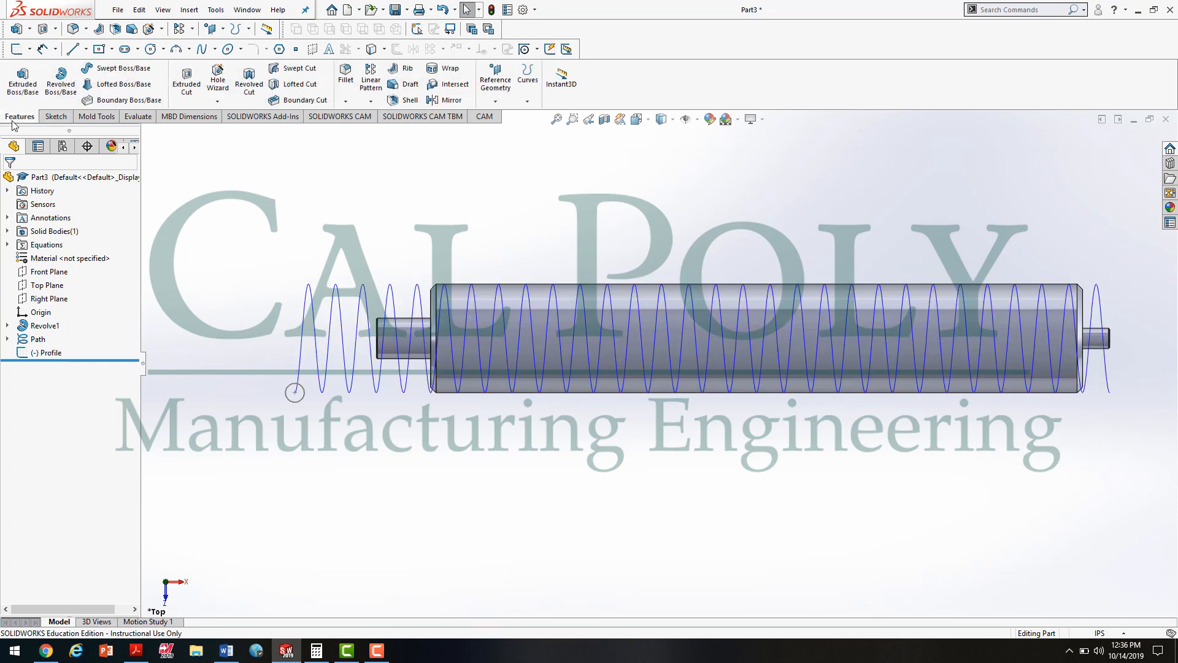
pyautogui.click(310, 70)
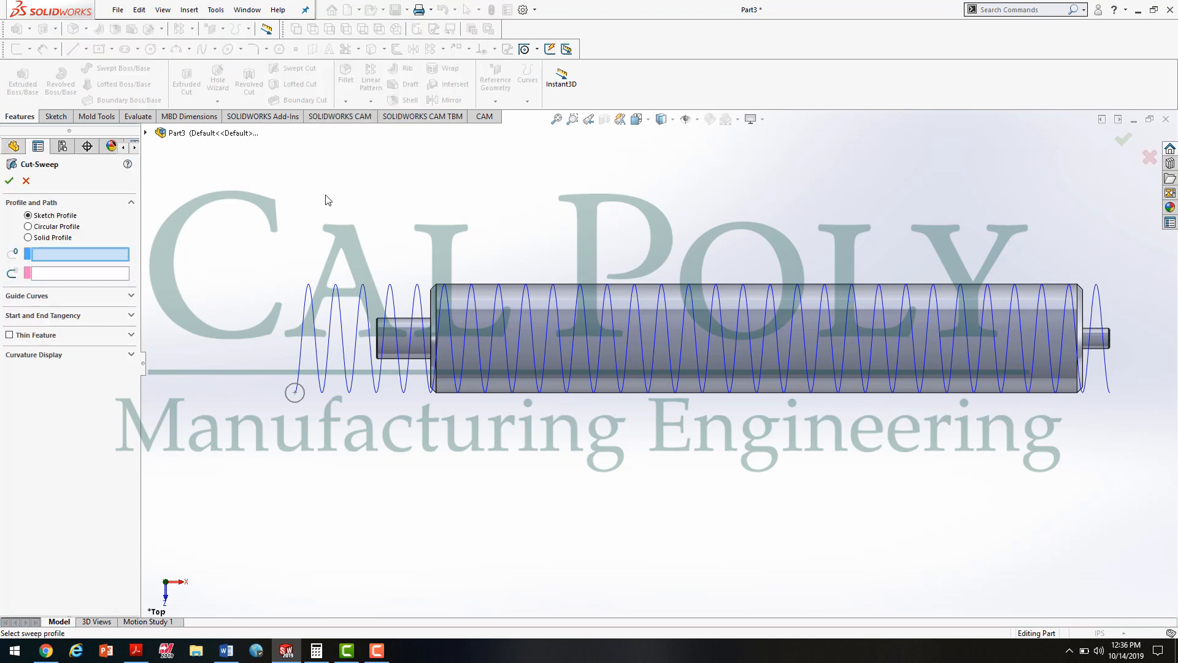
pyautogui.click(300, 396)
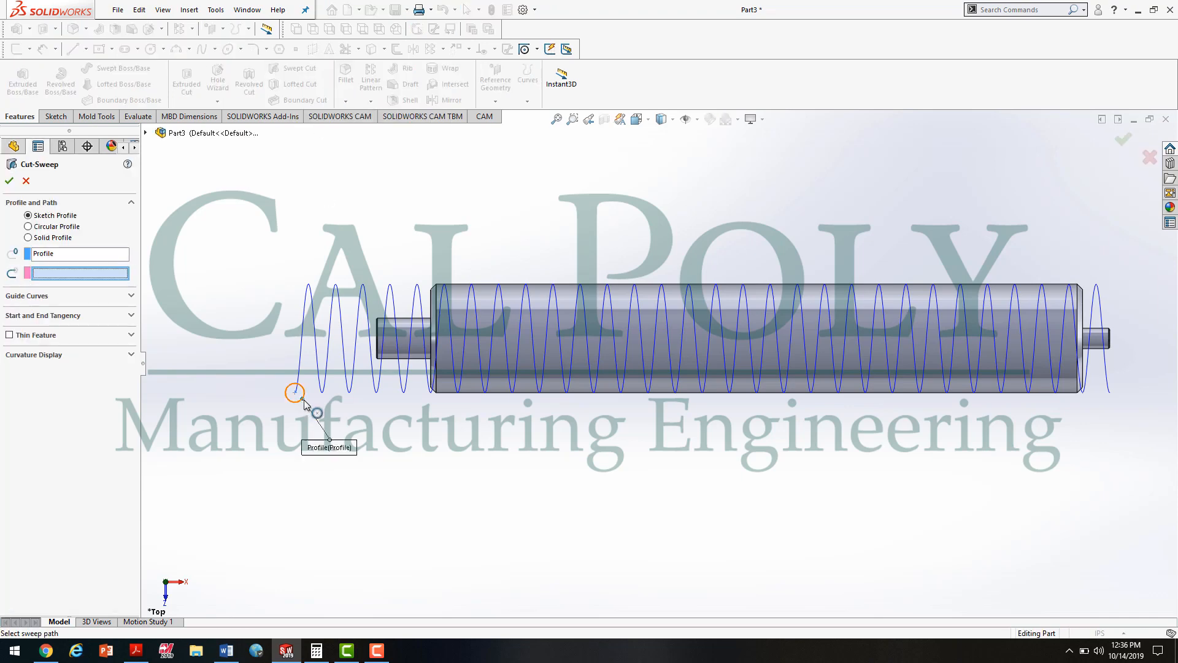
pyautogui.click(305, 350)
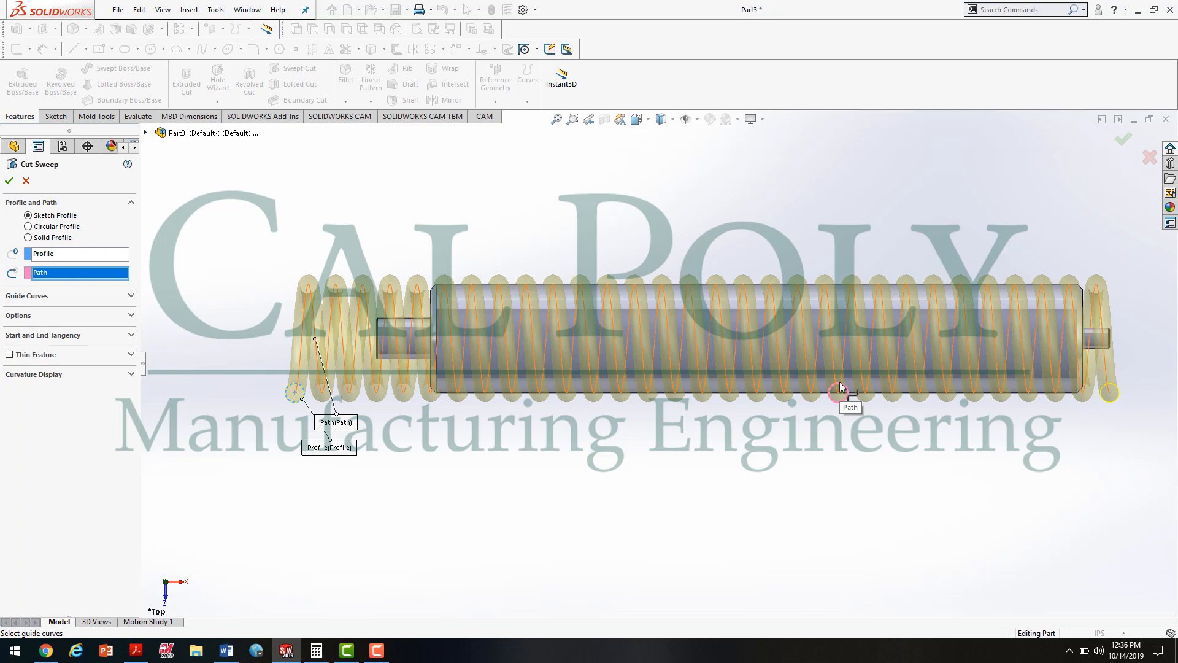
pyautogui.click(9, 182)
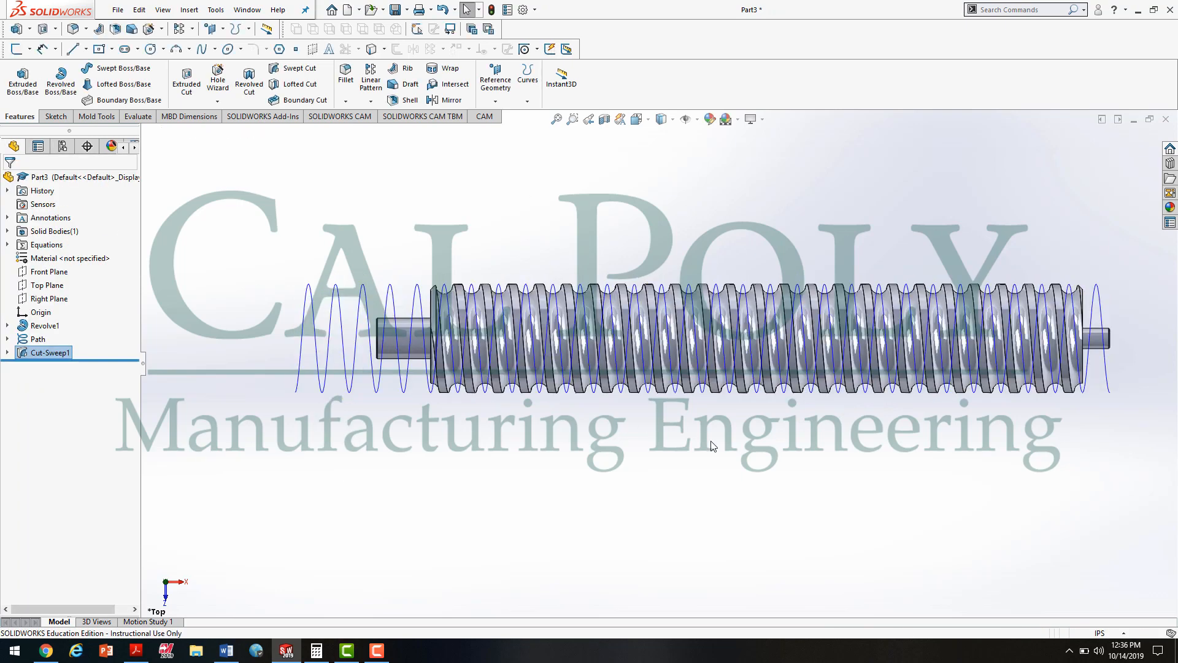
# Hide the Path helix curve around the grooved screw
pyautogui.moveTo(711, 441); pyautogui.dragTo(603, 484, button='middle')
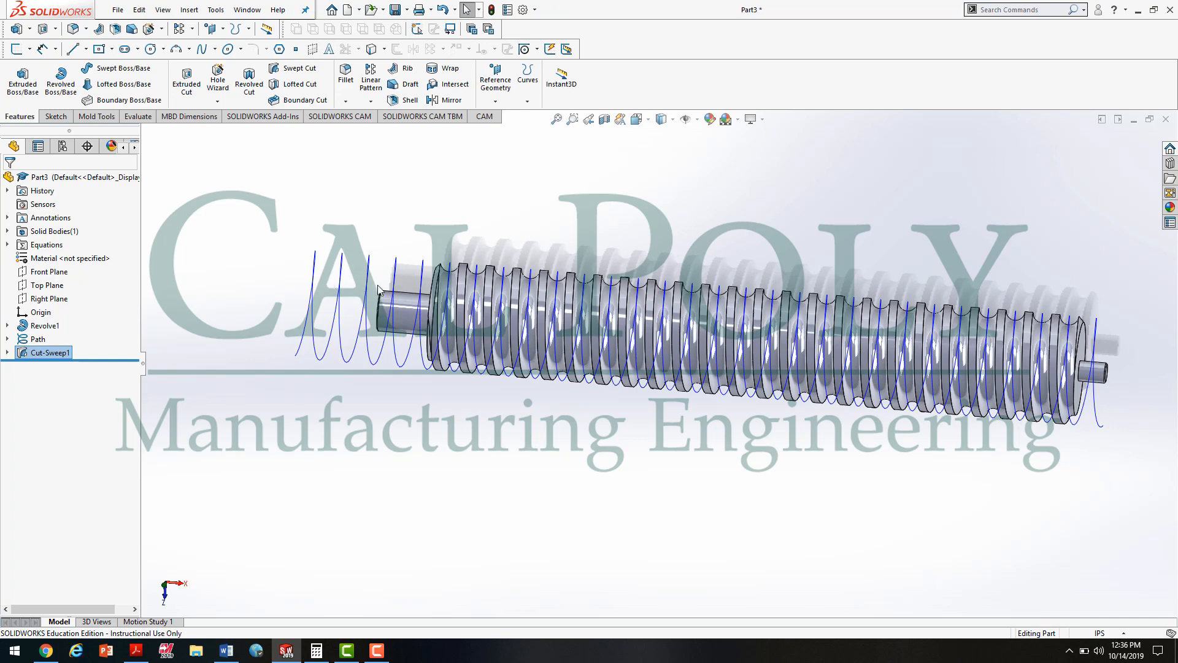
pyautogui.rightClick(318, 285)
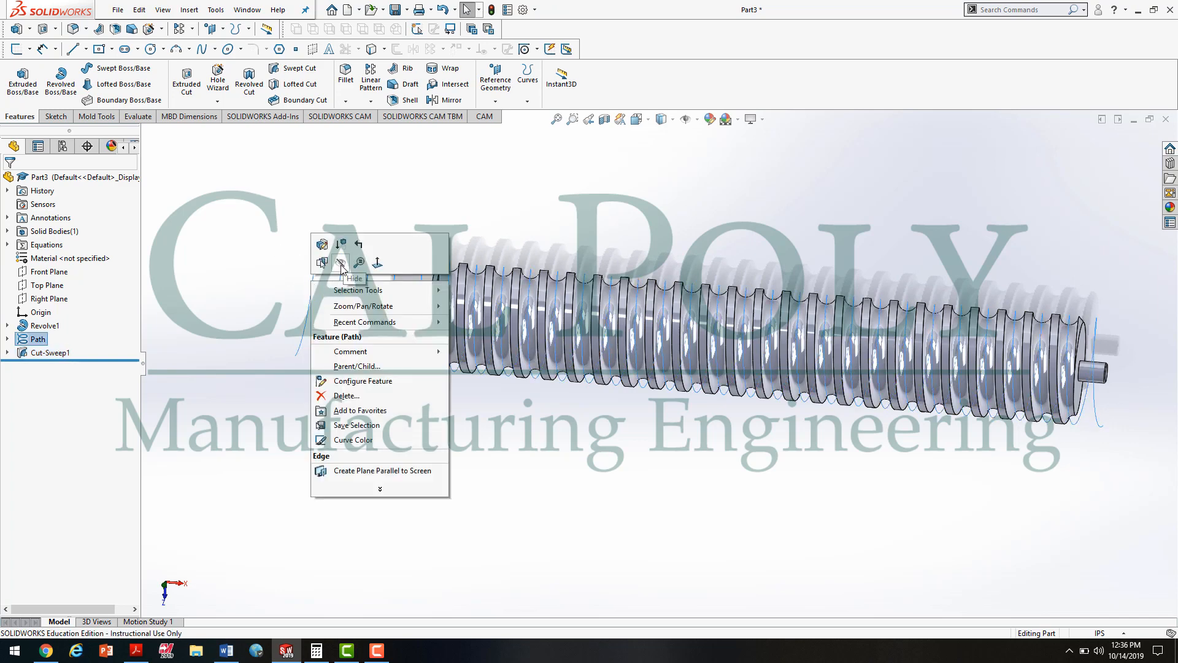
pyautogui.click(343, 267)
pyautogui.moveTo(752, 489); pyautogui.dragTo(679, 473, button='middle')
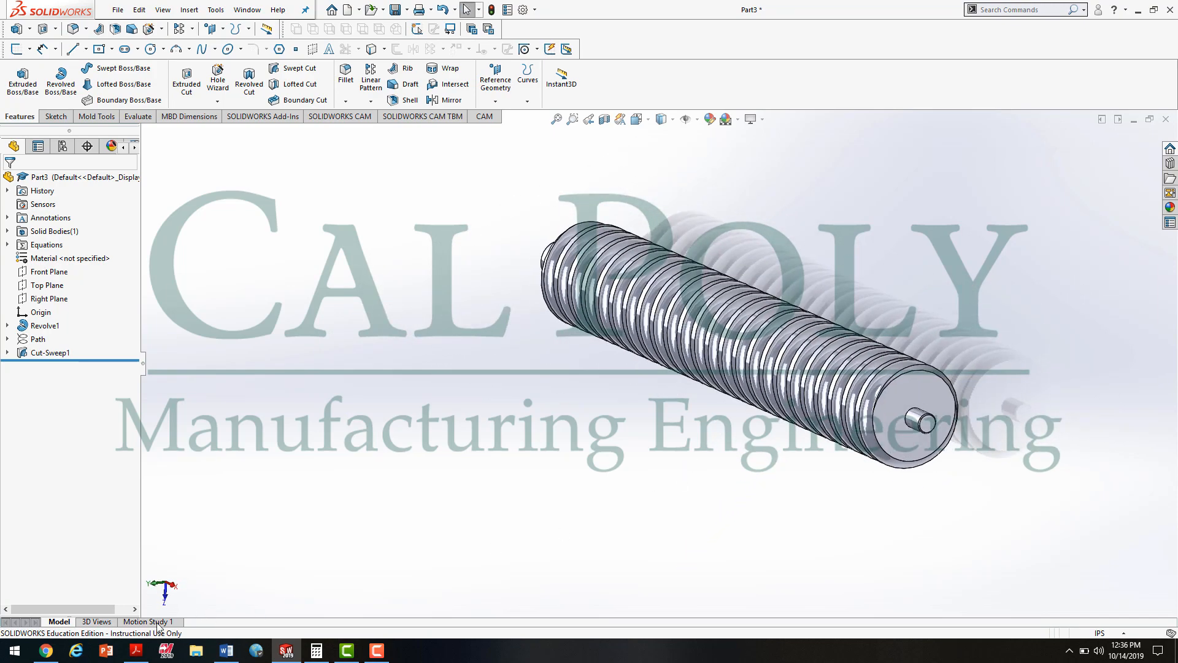
# Check the end-hole callout in the Acrobat Reader drawing, then start an ANSI Inch bottoming tapped hole in SOLIDWORKS with size #8-32
pyautogui.click(151, 653)
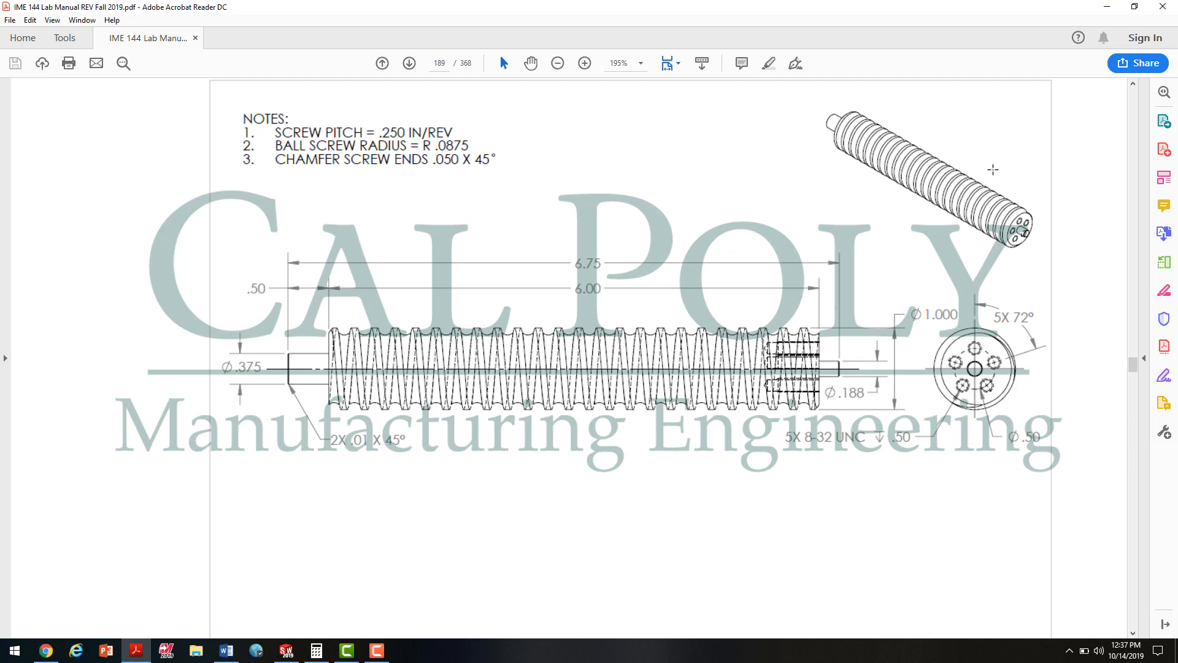
pyautogui.click(284, 651)
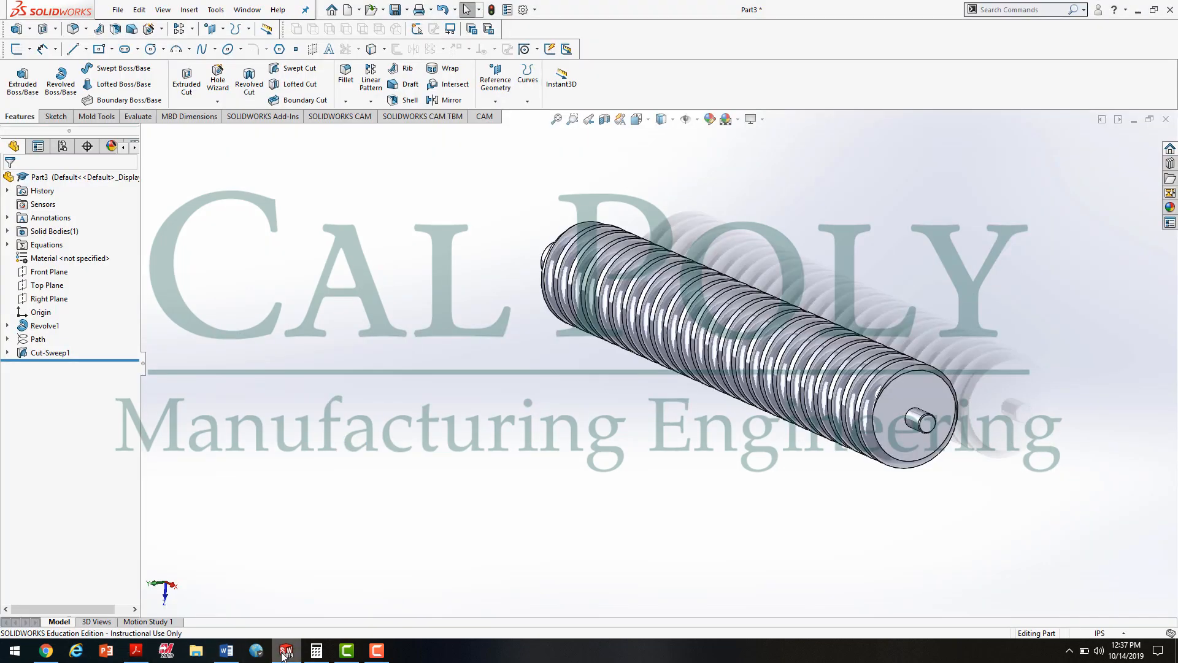
pyautogui.moveTo(811, 459); pyautogui.dragTo(782, 451, button='middle')
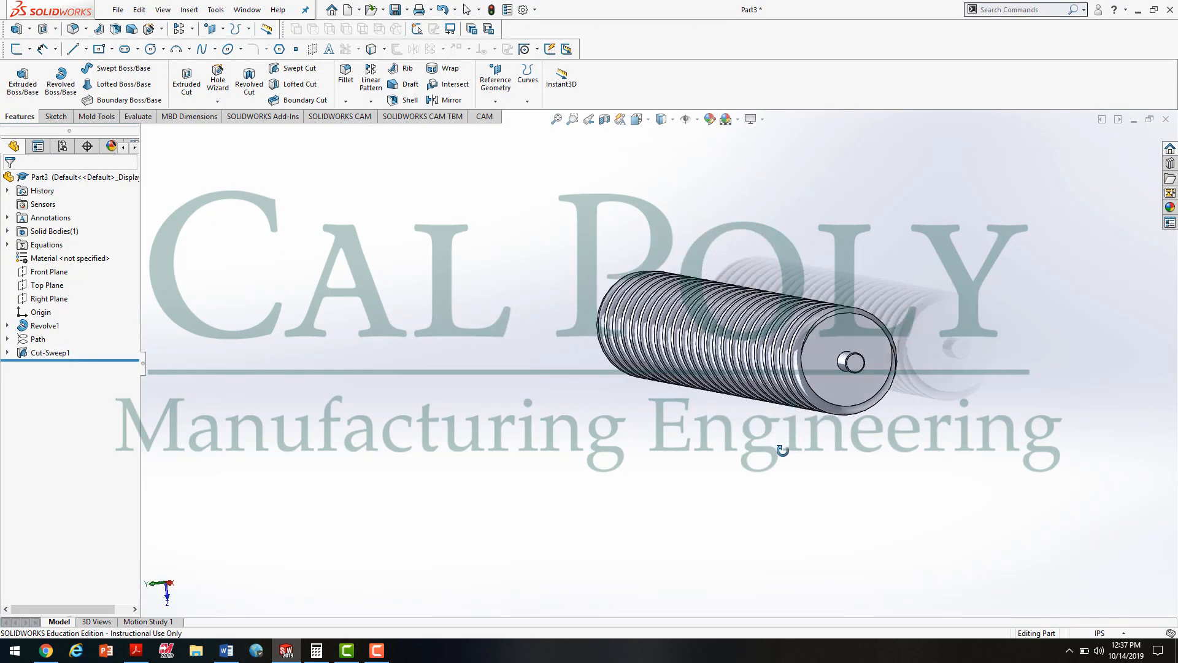
pyautogui.scroll(-4, 900, 352)
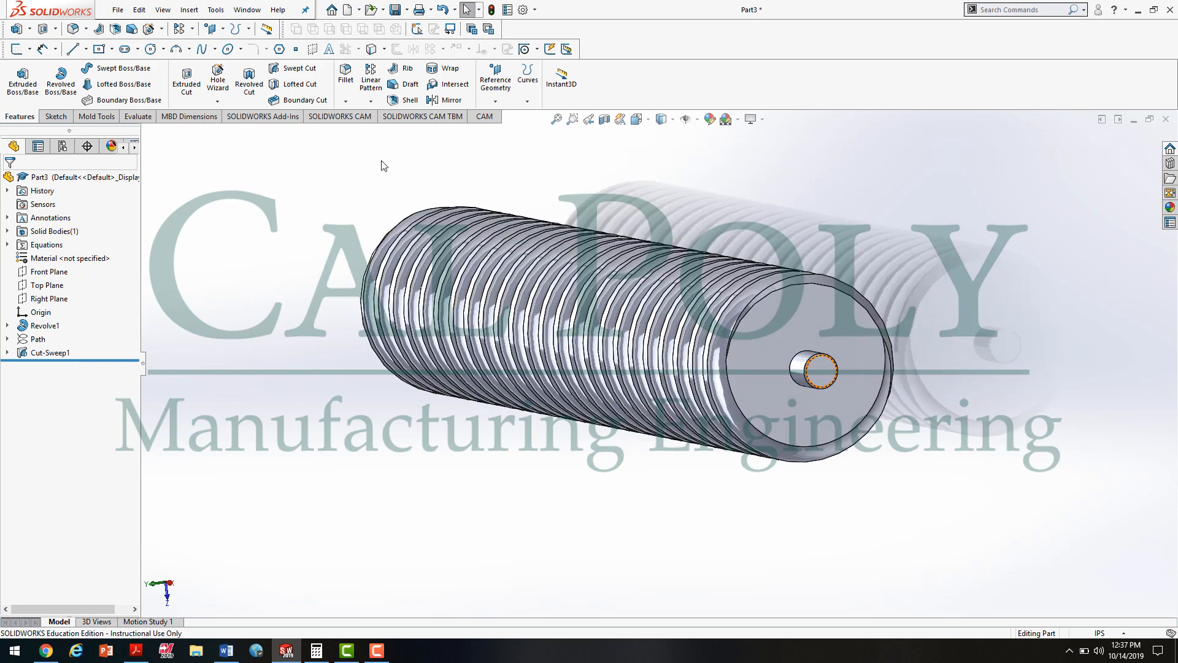
pyautogui.click(218, 101)
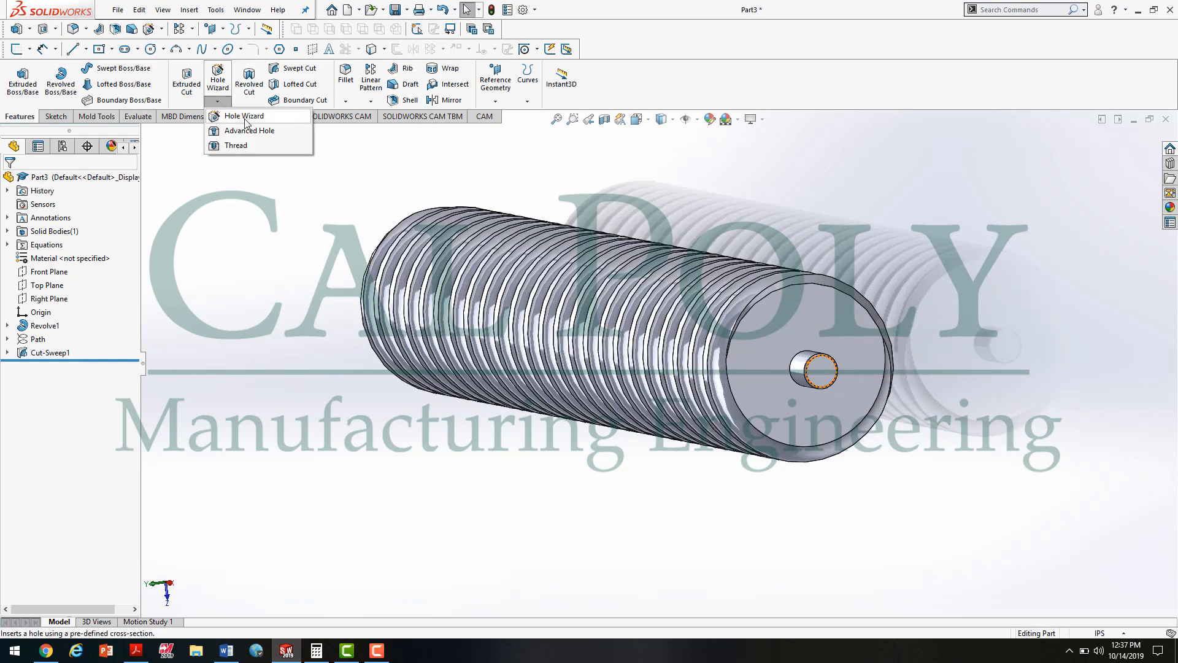
pyautogui.click(244, 118)
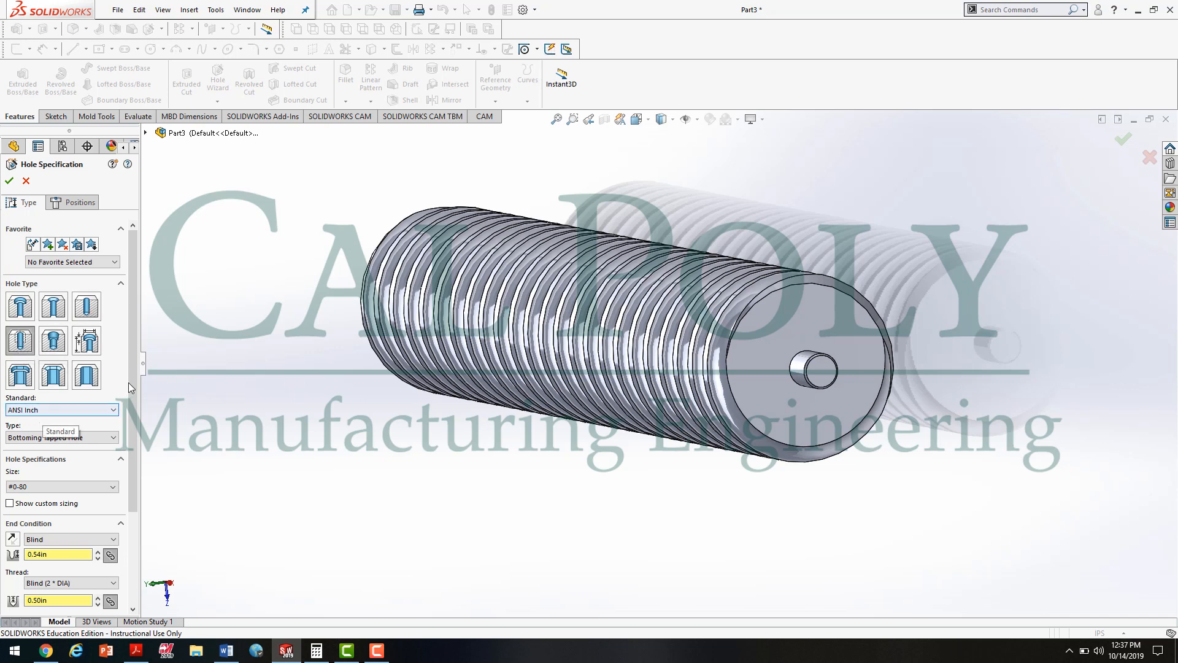
pyautogui.scroll(-3, 127, 381)
pyautogui.click(117, 402)
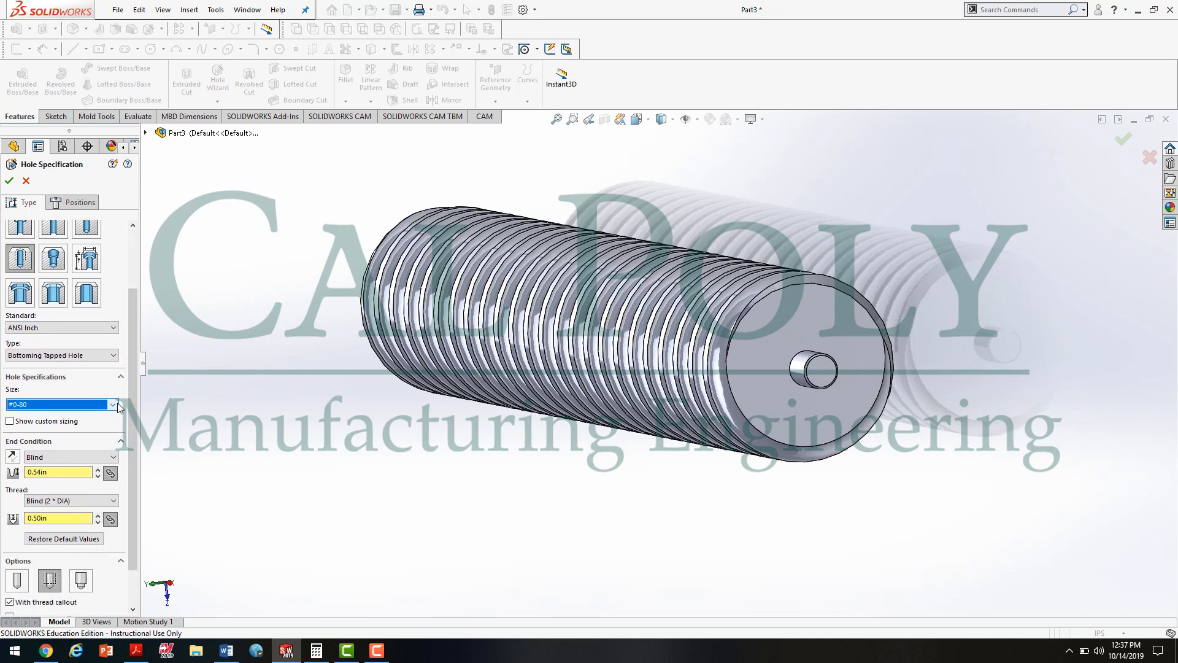
pyautogui.click(117, 402)
pyautogui.scroll(-3, 43, 446)
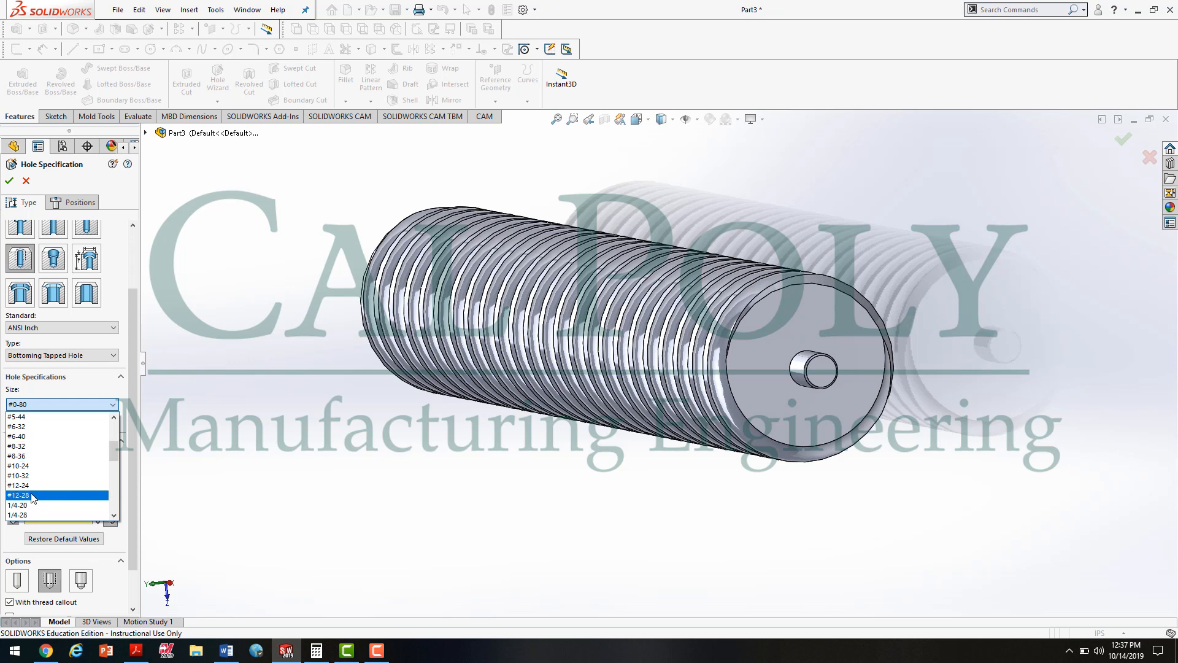
pyautogui.click(26, 446)
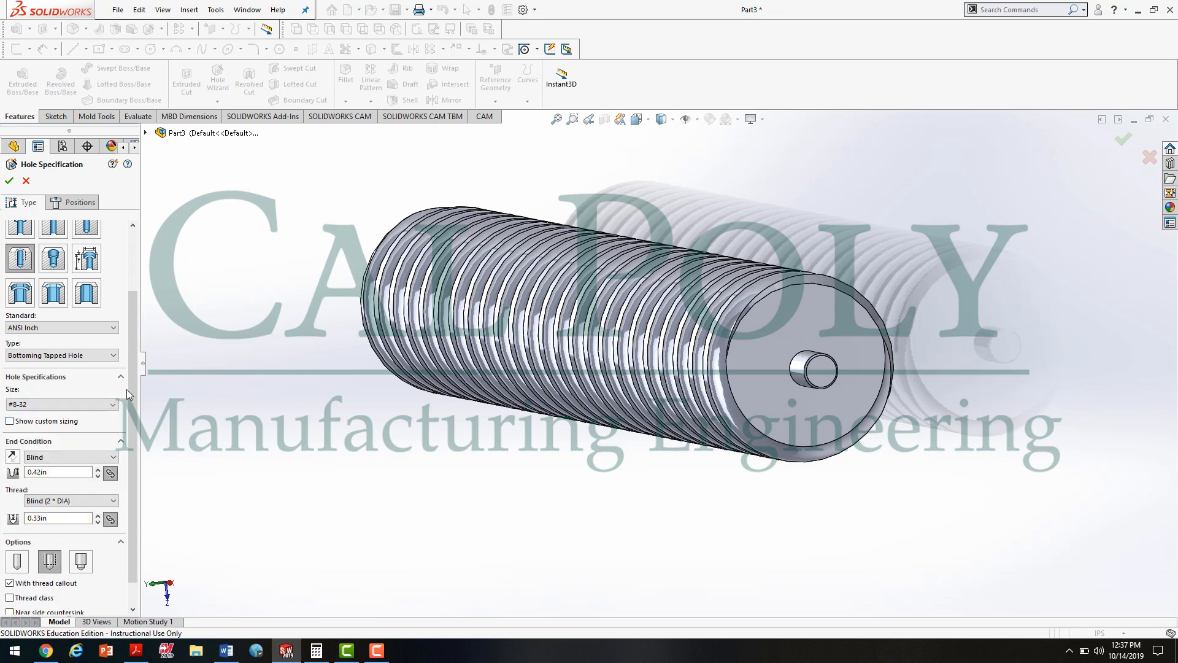
# Check the hole depth callout in the Acrobat Reader drawing, then set the tapped hole's thread depth to 0.50 in in SOLIDWORKS
pyautogui.scroll(-2, 131, 396)
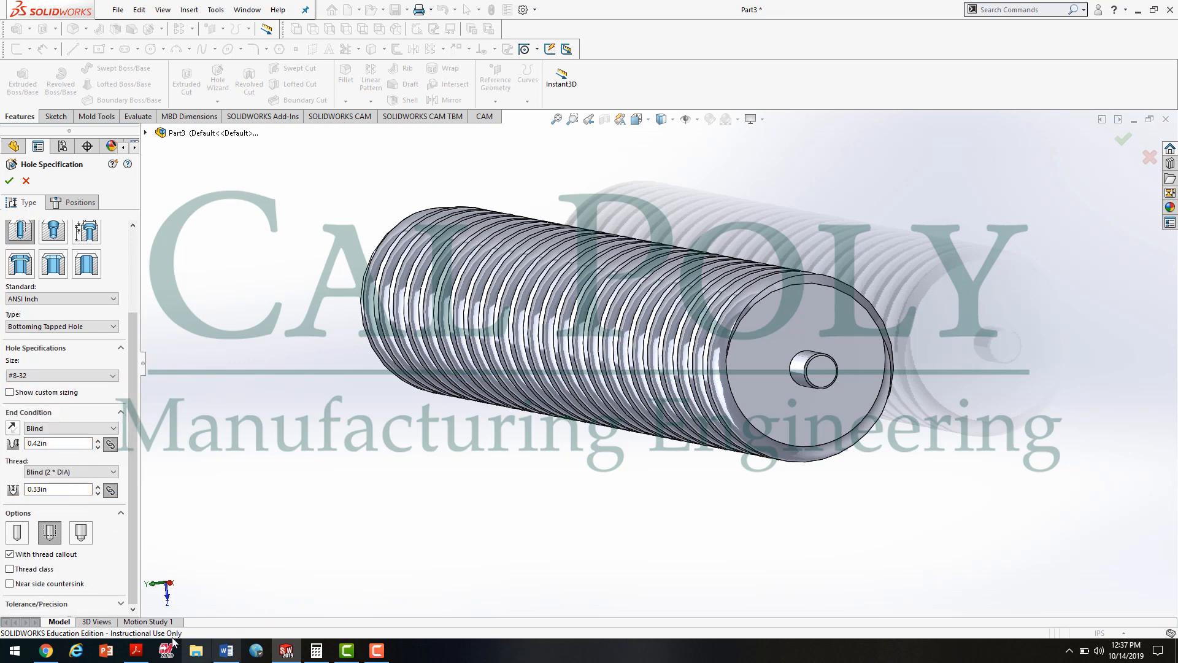
pyautogui.click(136, 650)
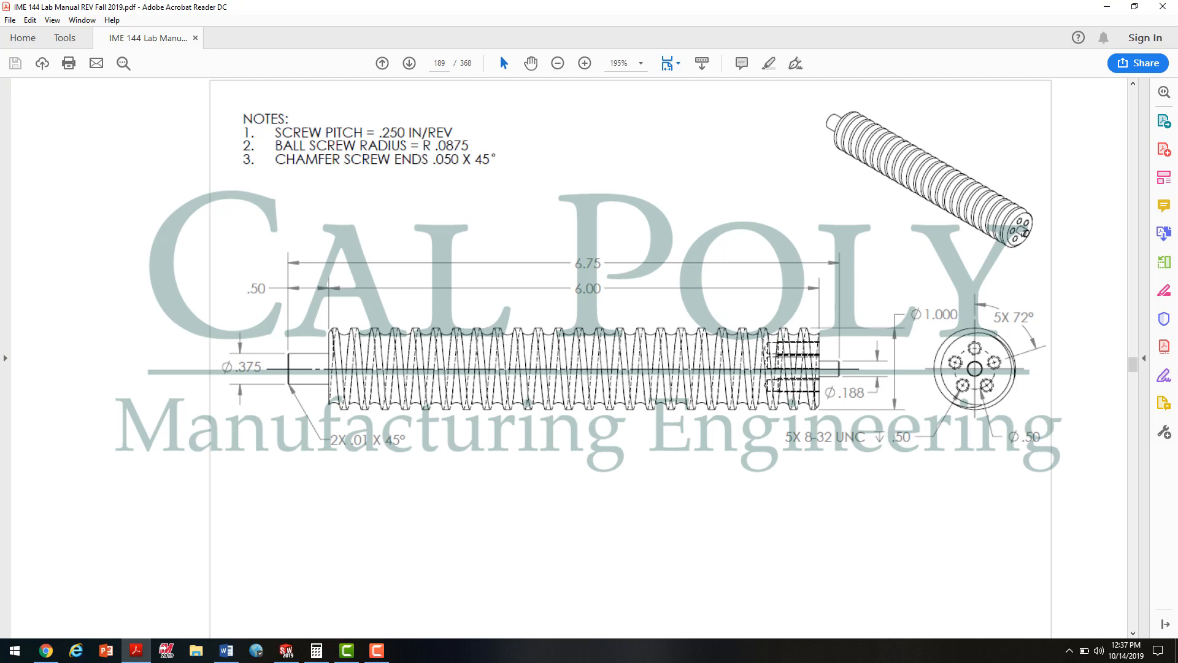
pyautogui.click(286, 650)
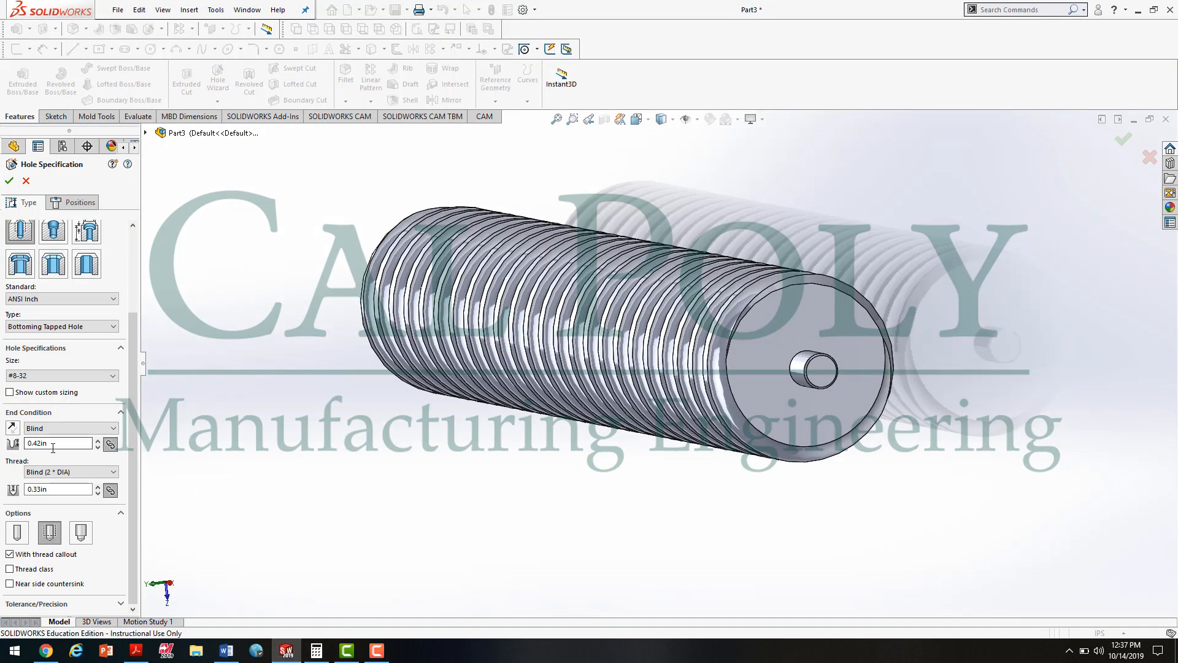
pyautogui.click(56, 489)
pyautogui.moveTo(56, 489); pyautogui.dragTo(34, 489)
pyautogui.click(65, 429)
pyautogui.click(56, 440)
pyautogui.moveTo(52, 490); pyautogui.dragTo(30, 490)
pyautogui.write('.3')
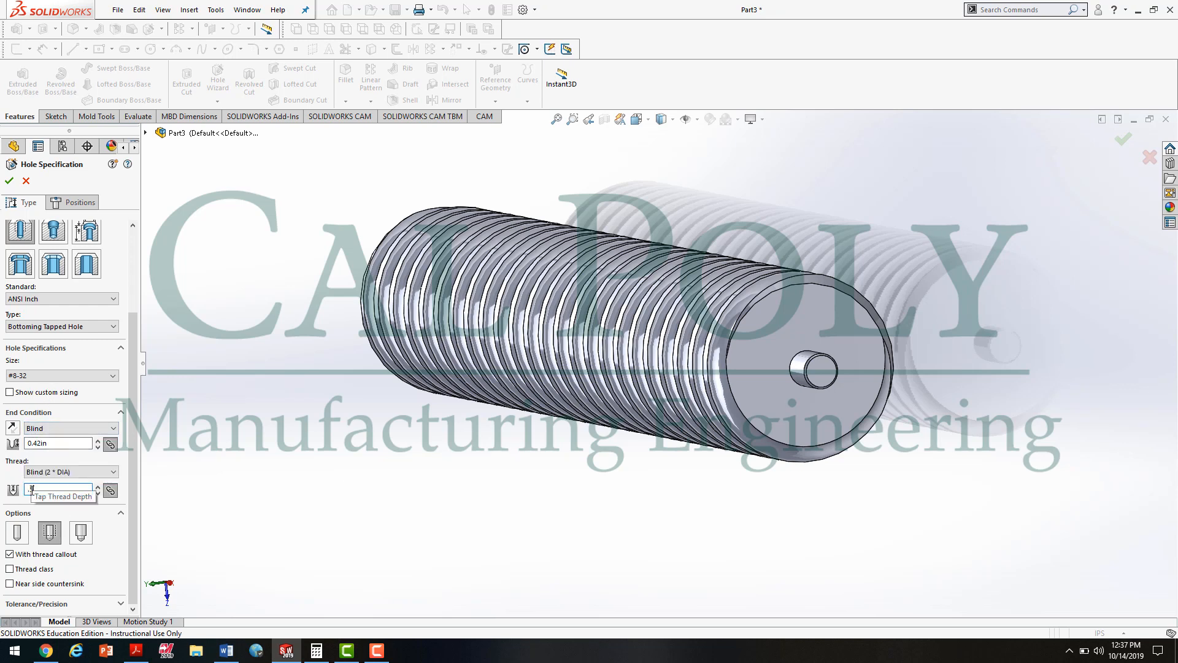
pyautogui.press('Return')
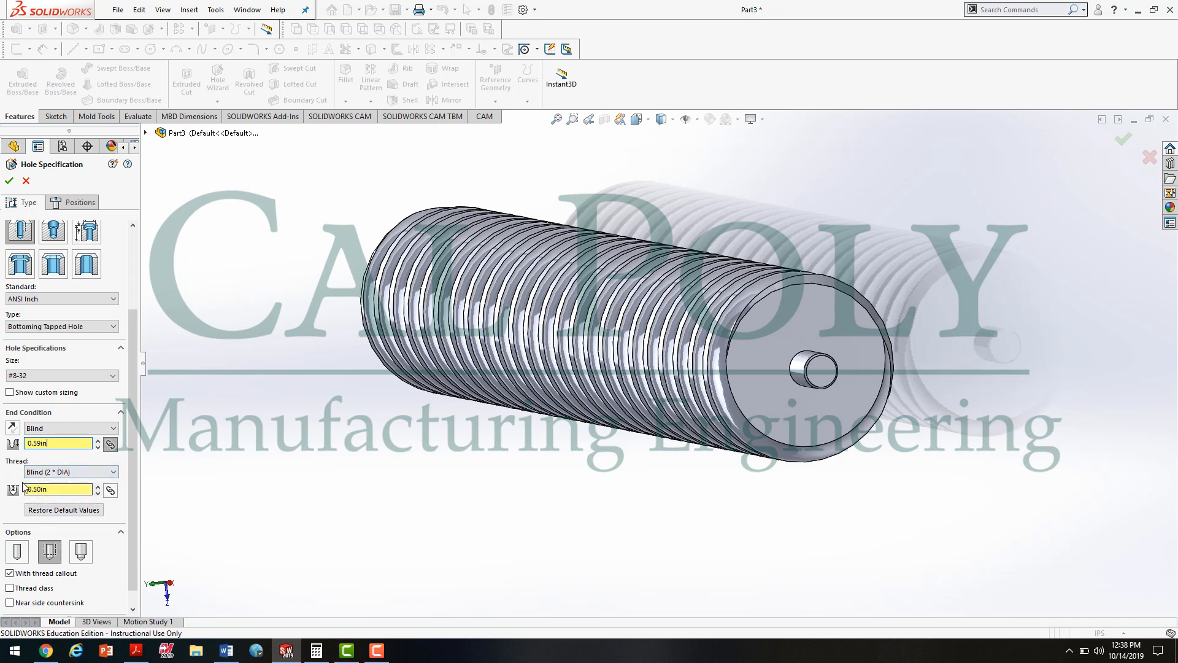
pyautogui.scroll(-2, 134, 396)
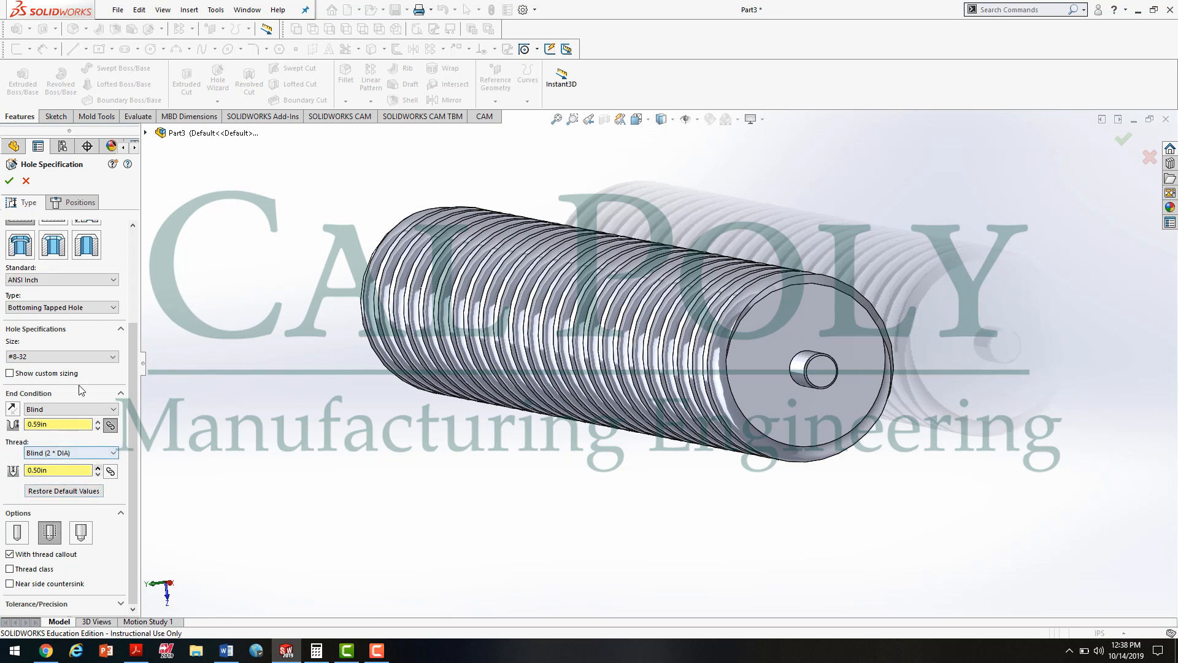
# Place one tapped hole position on the screw's end face, about 0.30 in directly above the origin
pyautogui.click(71, 202)
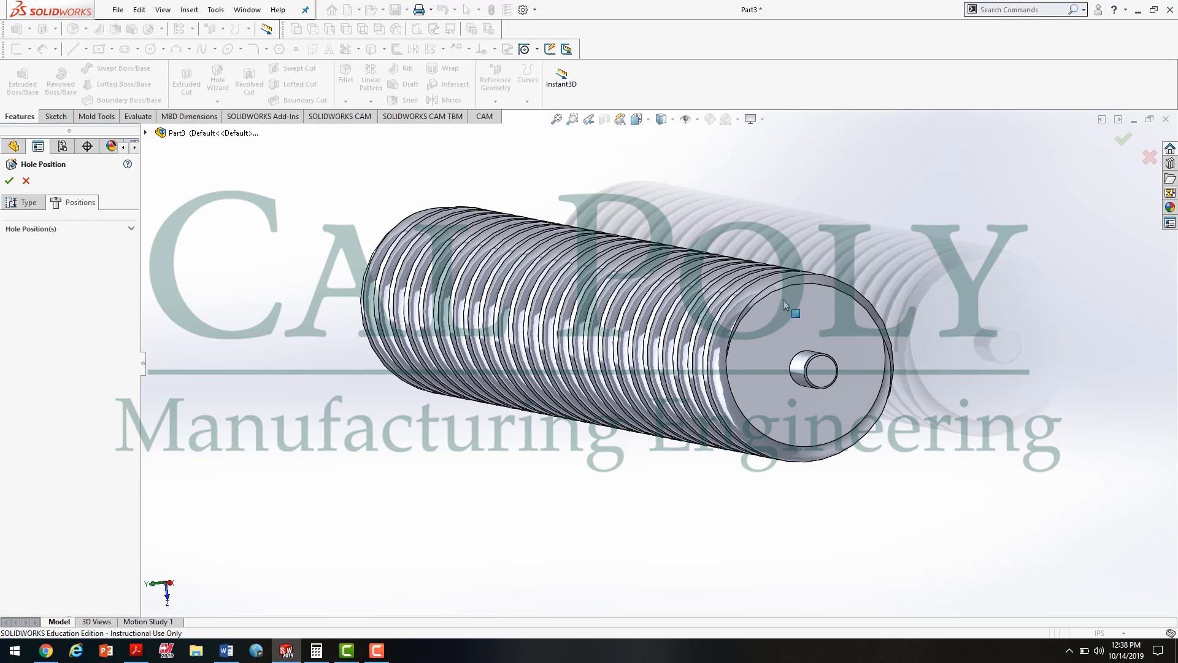
pyautogui.click(804, 324)
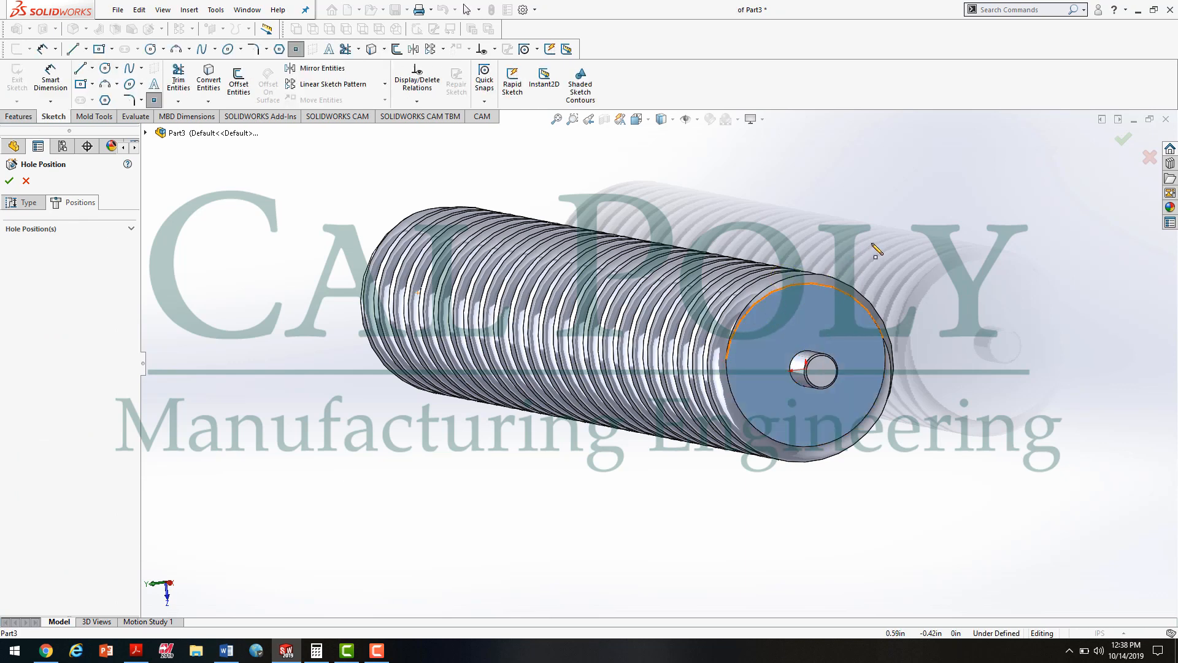
pyautogui.press('space')
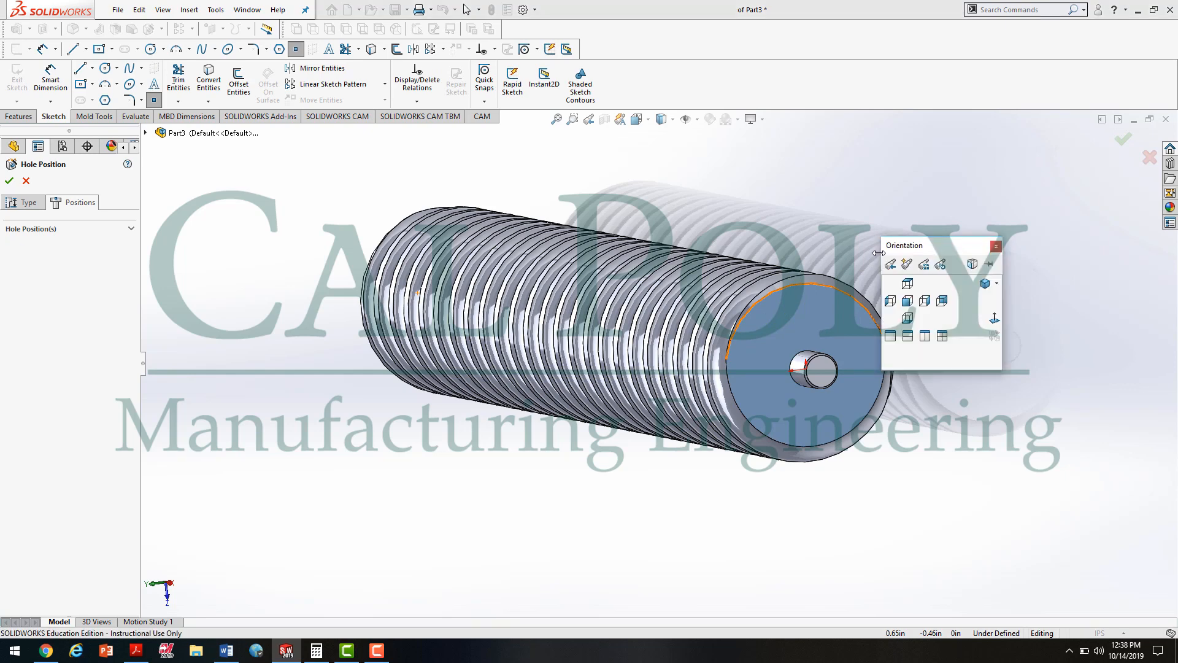
pyautogui.click(995, 318)
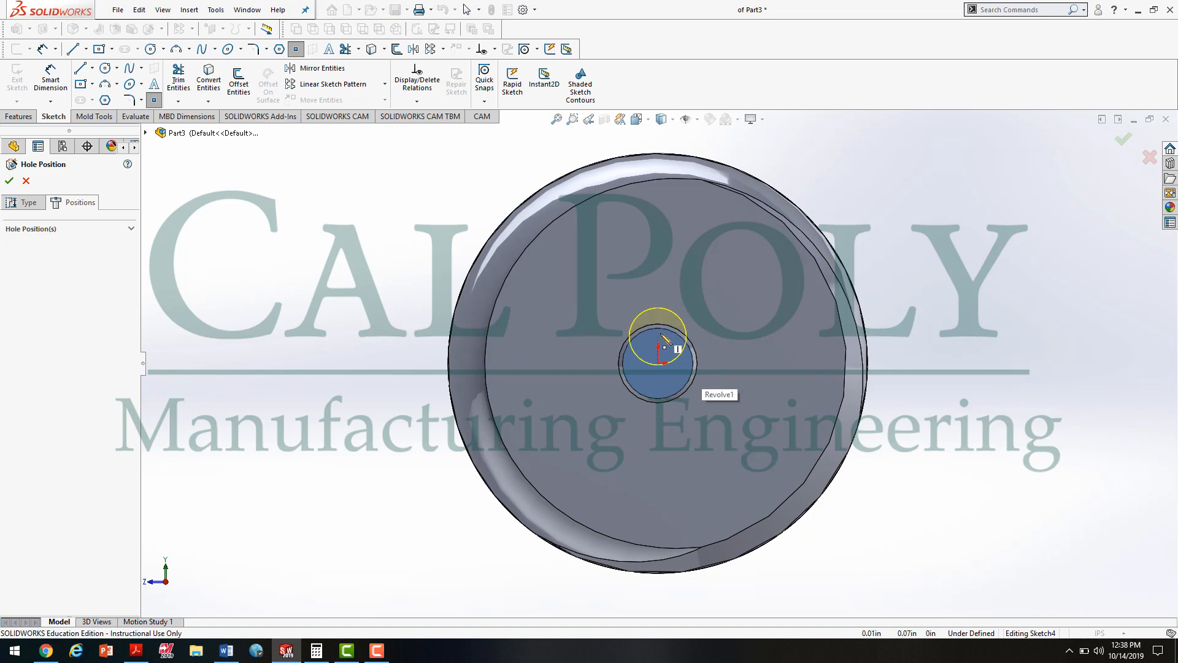
pyautogui.click(659, 238)
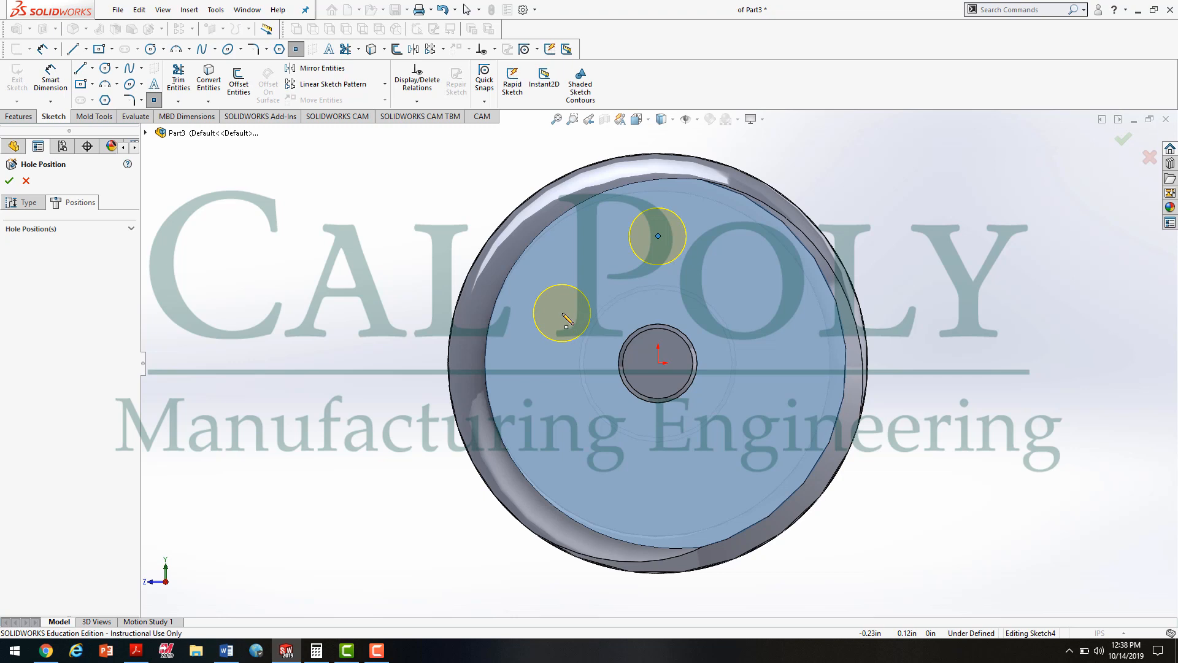
pyautogui.press('Escape')
# Dimension the hole centre 0.25 in vertically from the origin and finish the #8-32 tapped hole
pyautogui.click(50, 78)
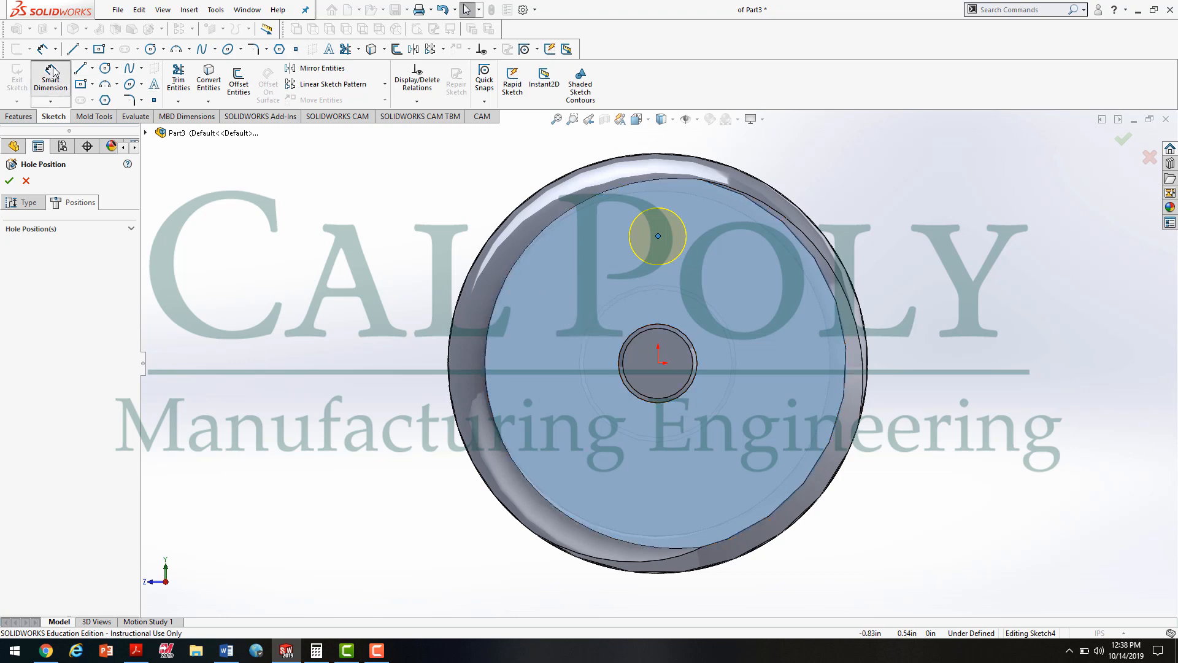
pyautogui.click(659, 363)
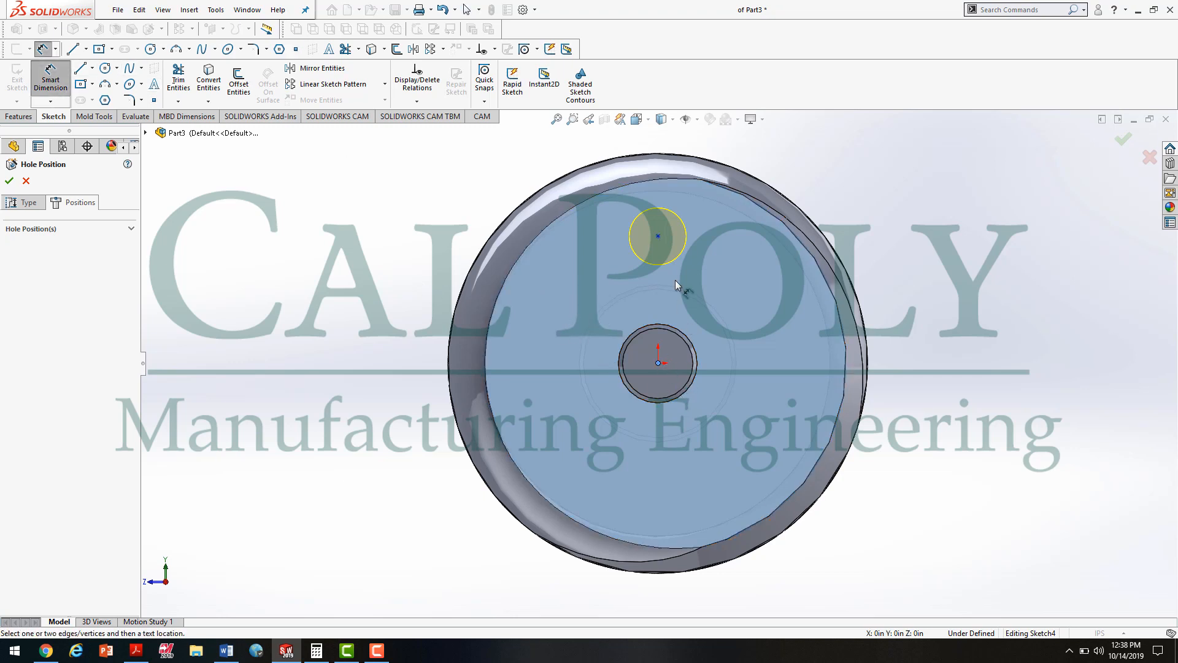
pyautogui.click(657, 236)
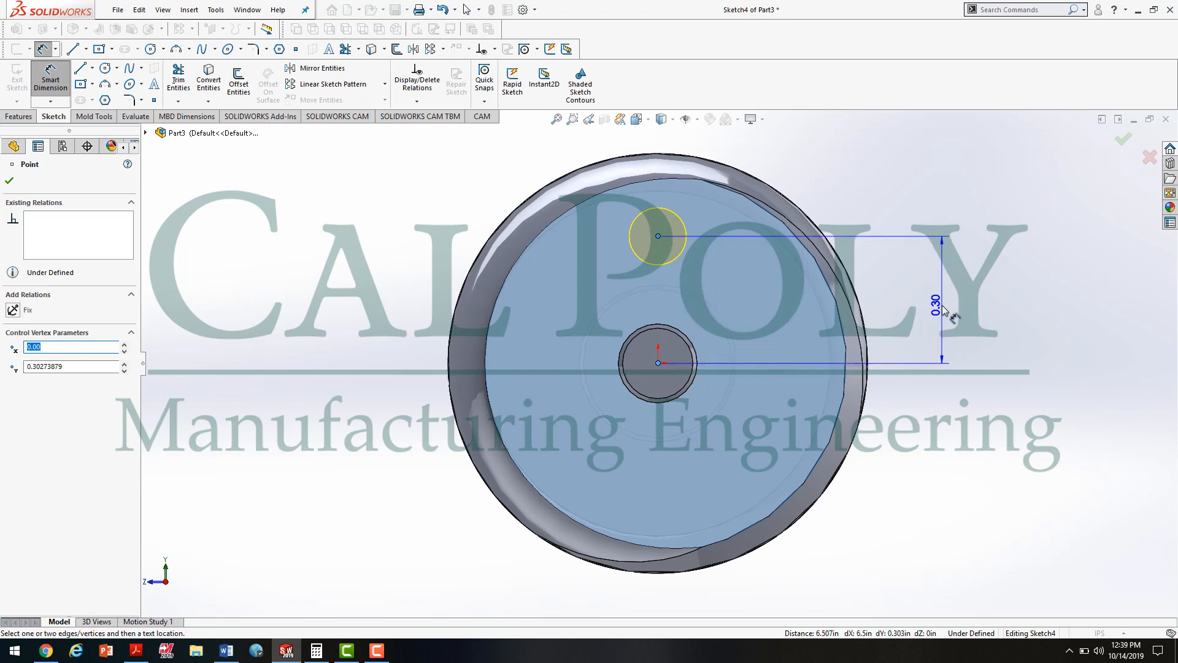
pyautogui.click(949, 316)
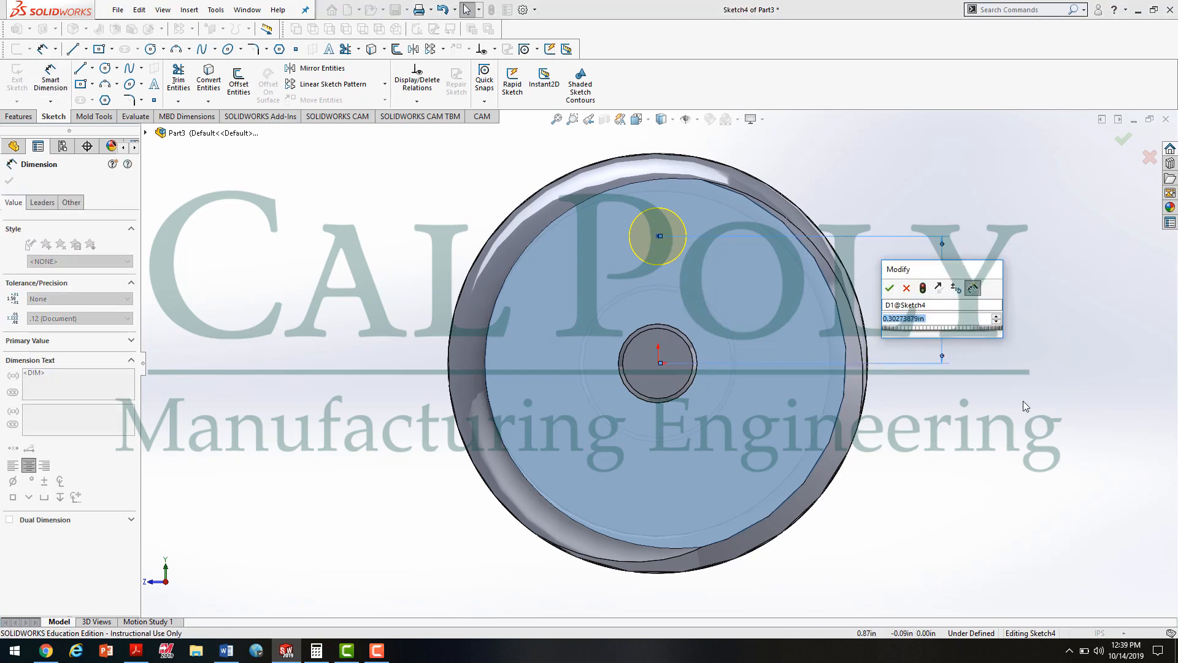
pyautogui.write('.3')
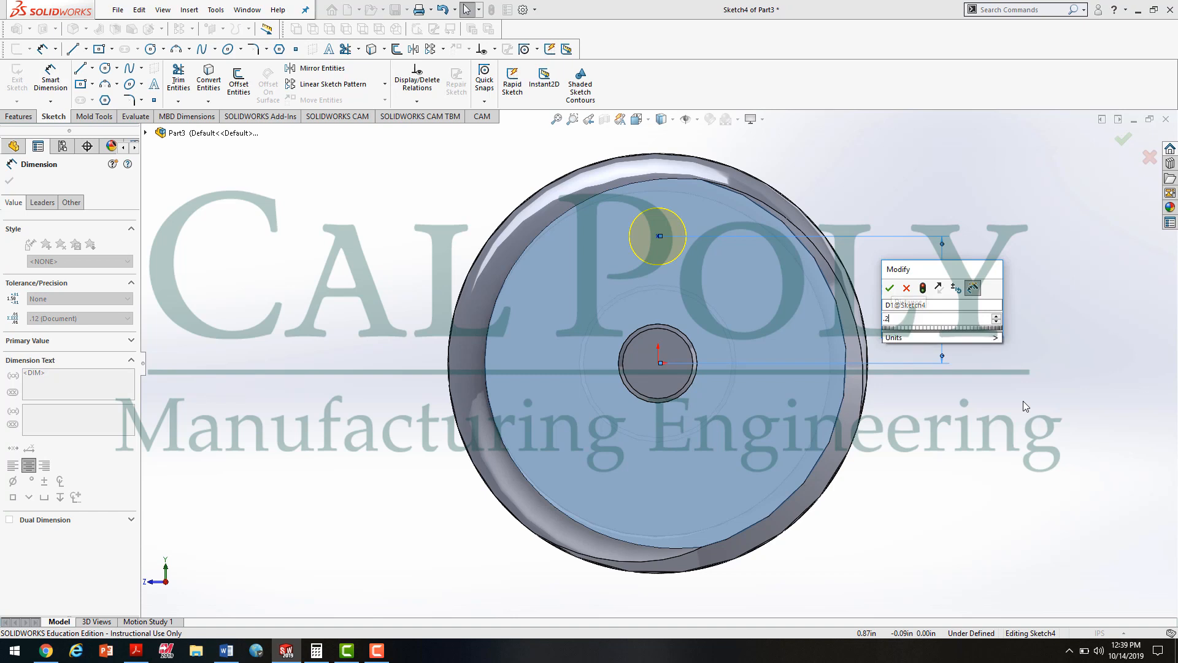
pyautogui.press('Return')
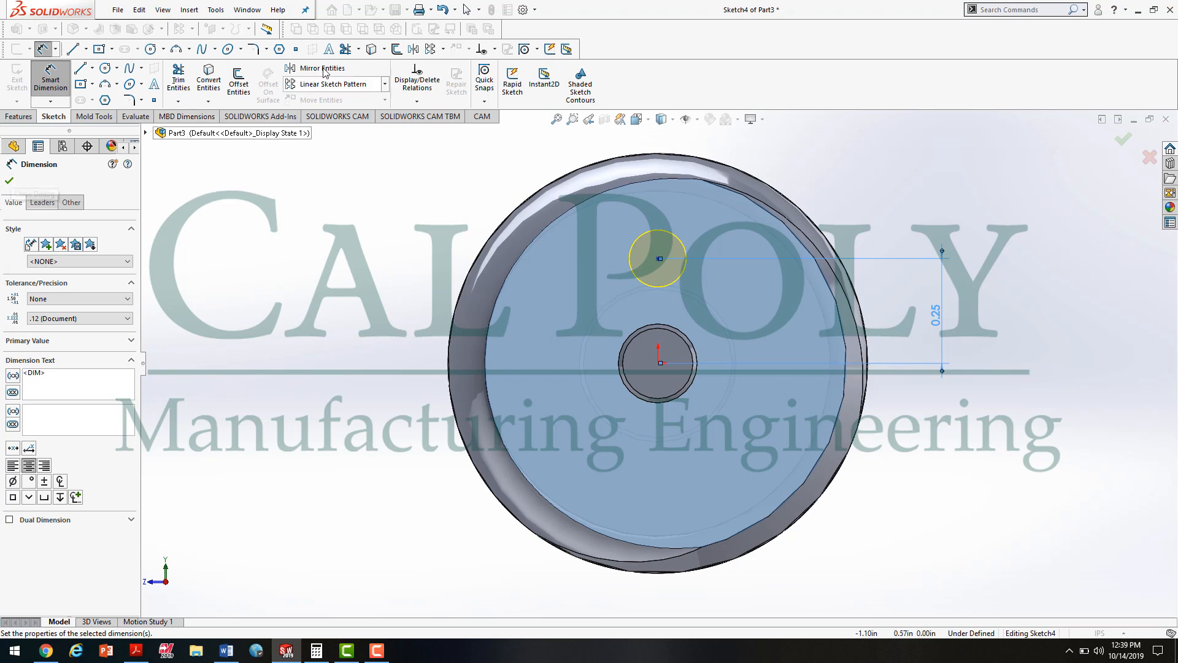
pyautogui.click(8, 180)
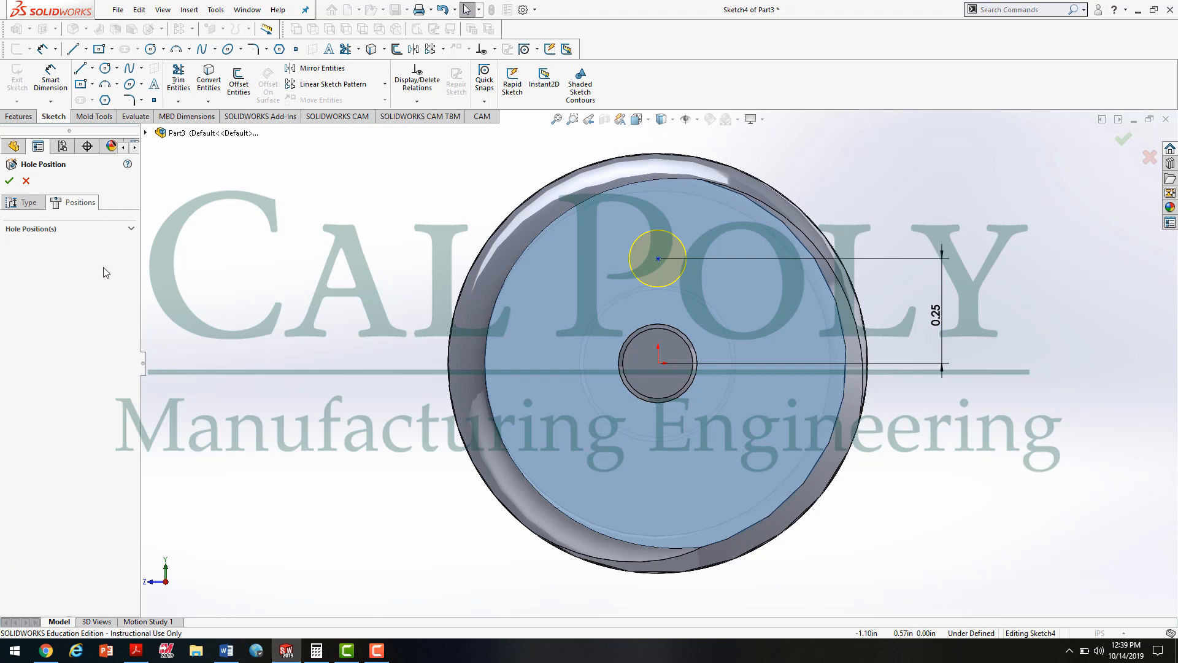
pyautogui.click(8, 180)
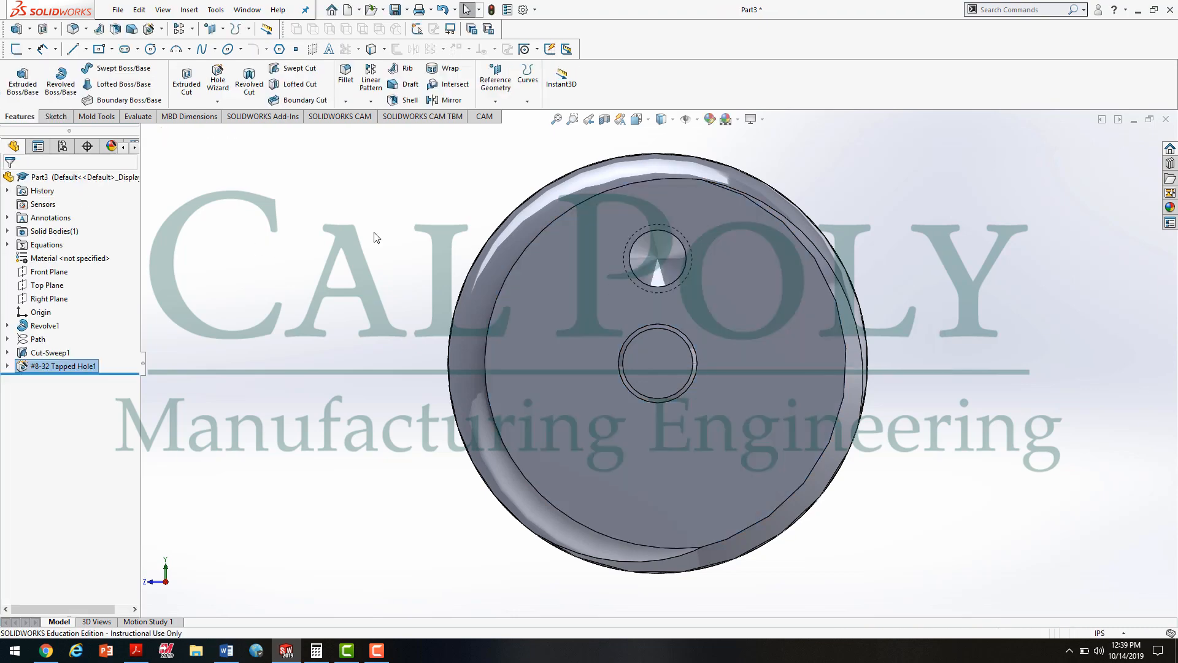
# Start a circular pattern of the #8-32 tapped hole about the circular edge of the small end shaft
pyautogui.moveTo(370, 357); pyautogui.dragTo(314, 363, button='middle')
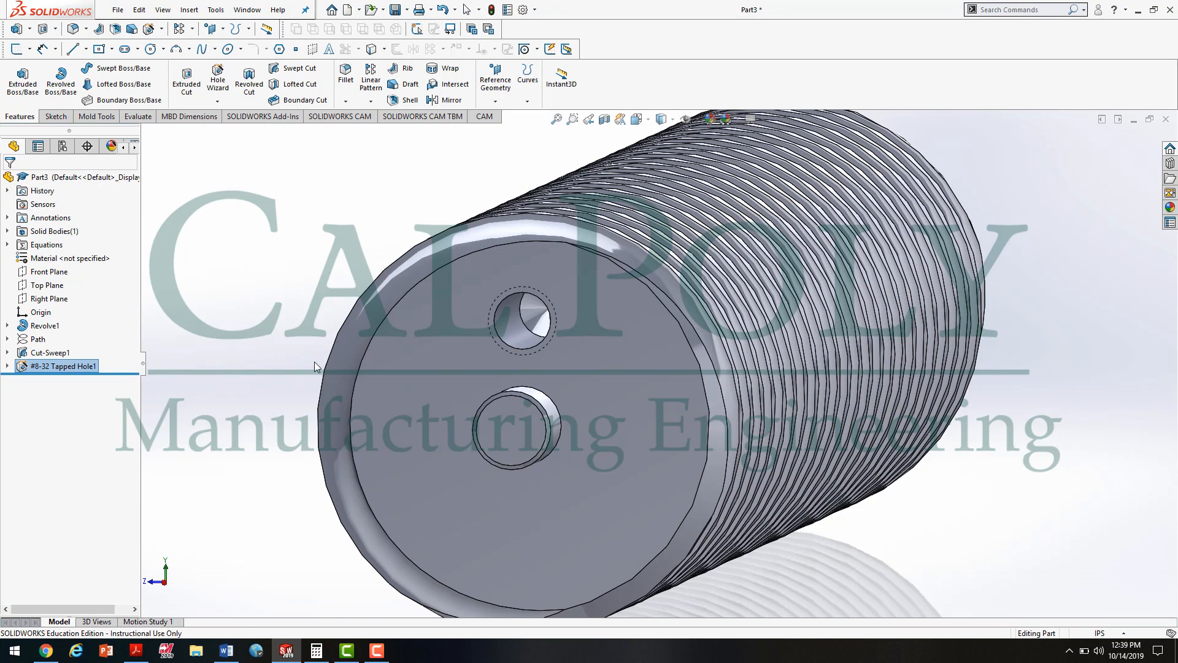
pyautogui.scroll(3, 566, 406)
pyautogui.scroll(-3, 566, 406)
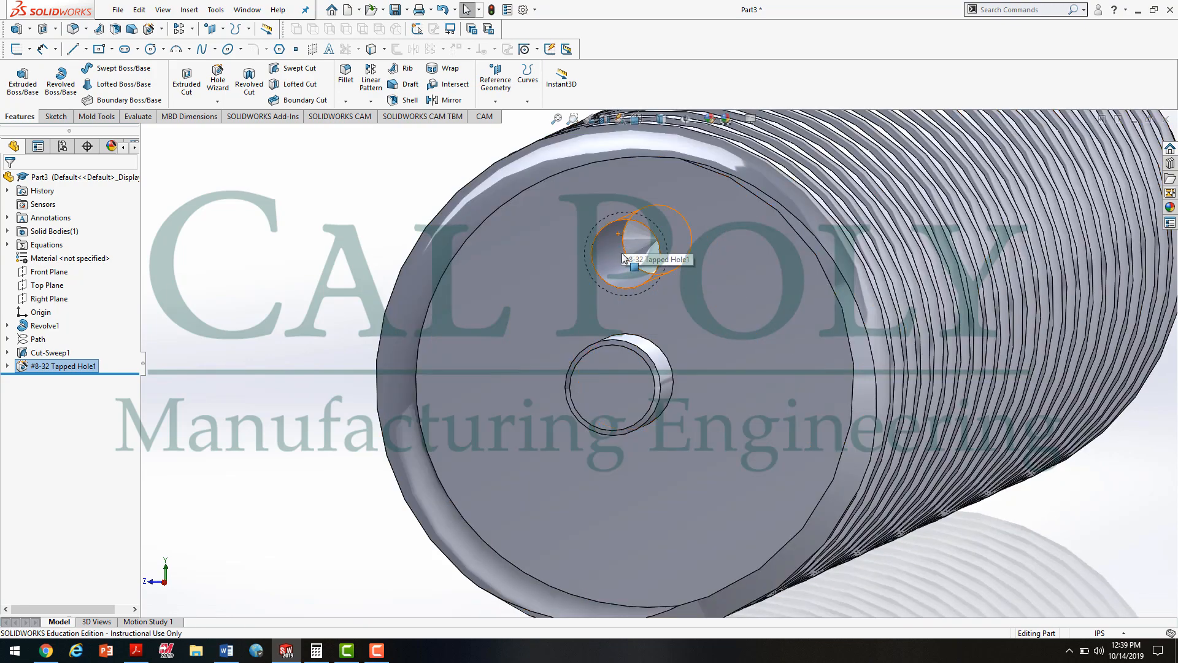
pyautogui.click(370, 101)
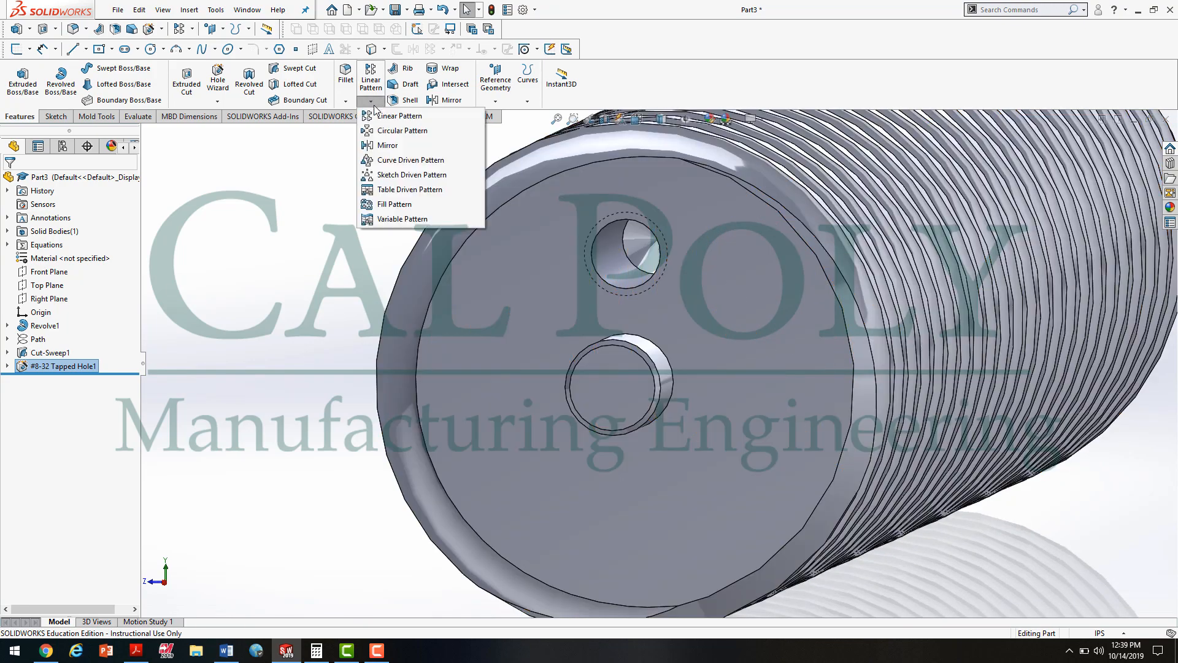
pyautogui.click(403, 131)
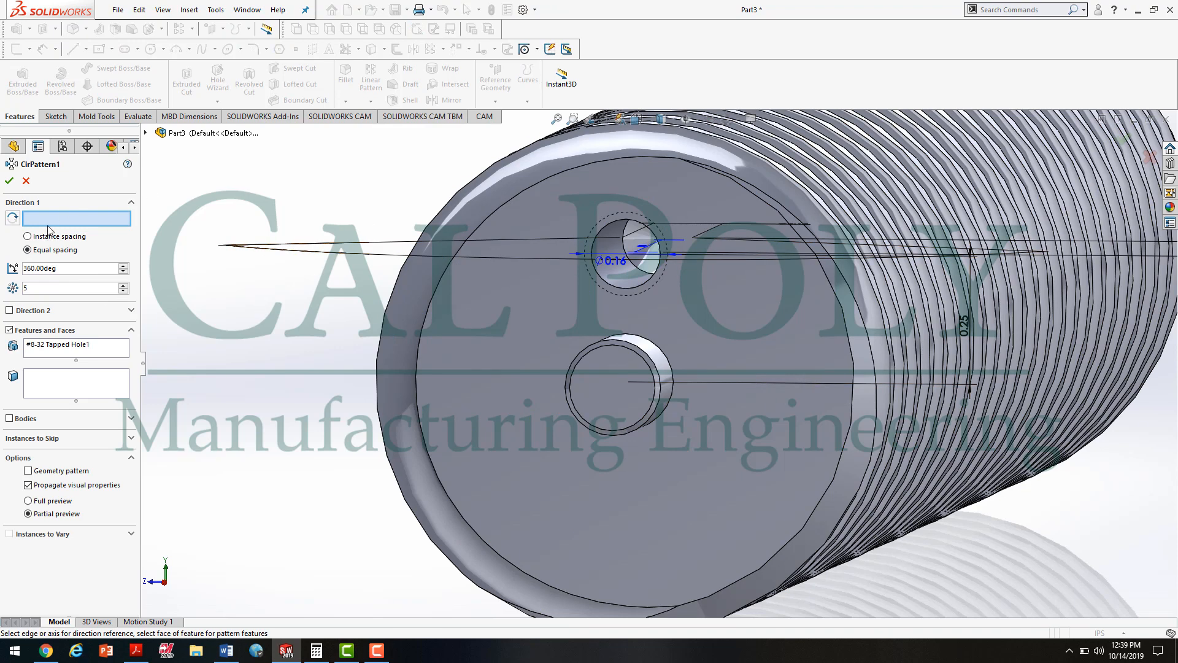
pyautogui.click(634, 353)
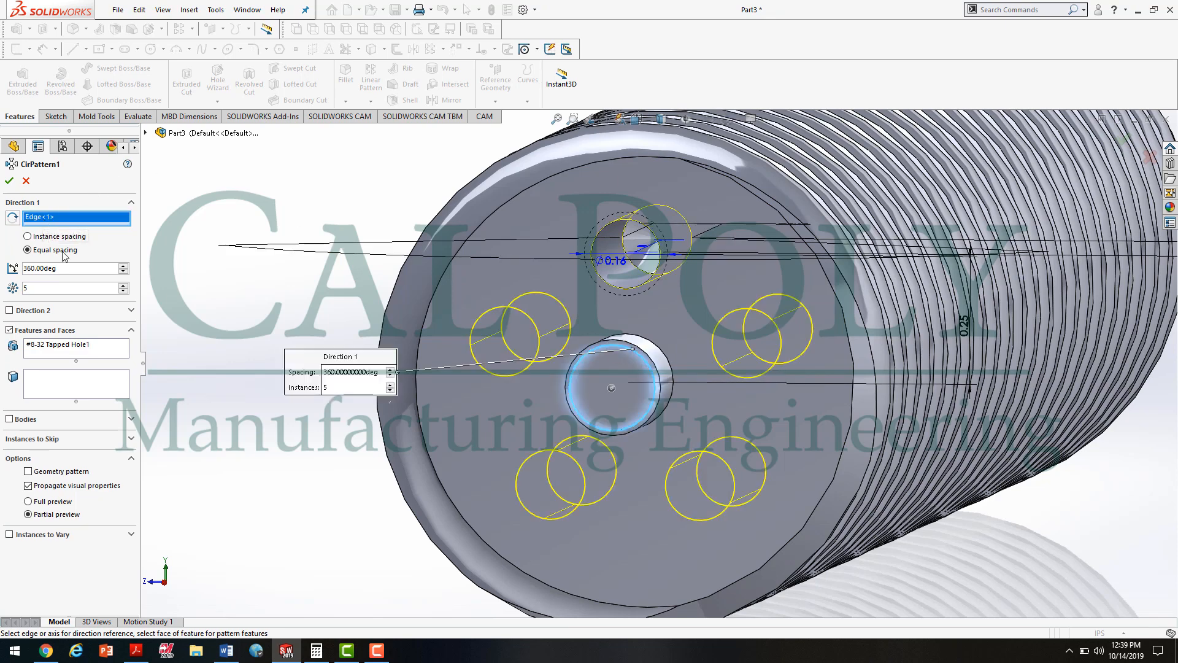
# Try instance spacing for the circular hole pattern with angles of 27 and 30 degrees
pyautogui.click(27, 236)
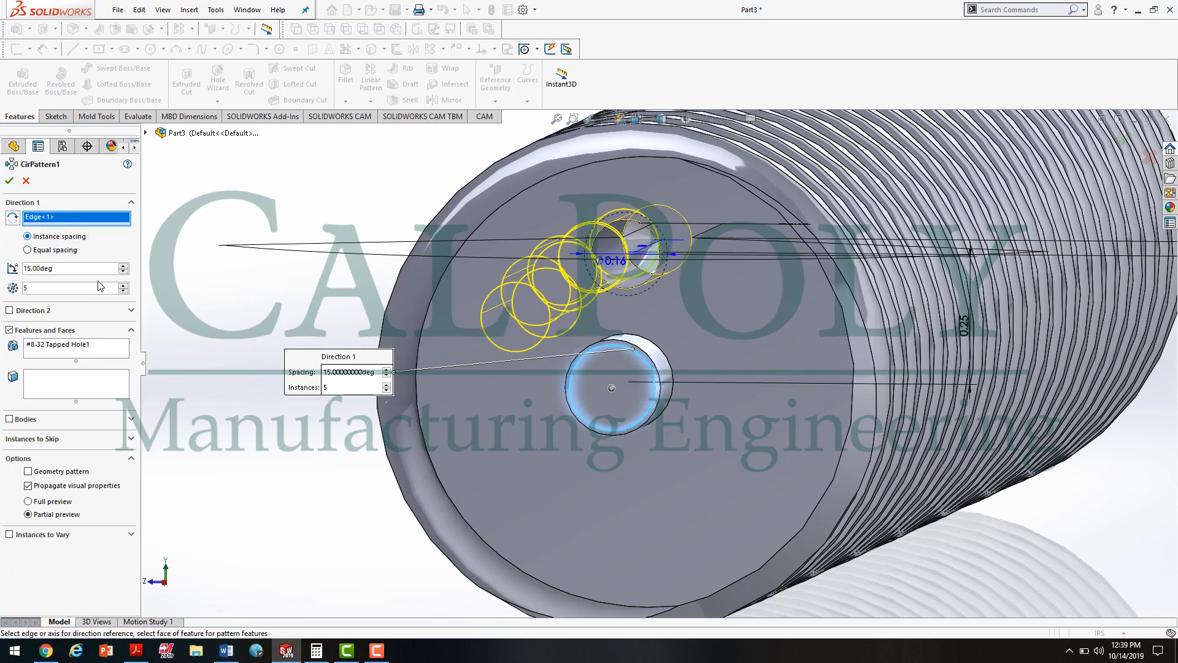
pyautogui.write('27')
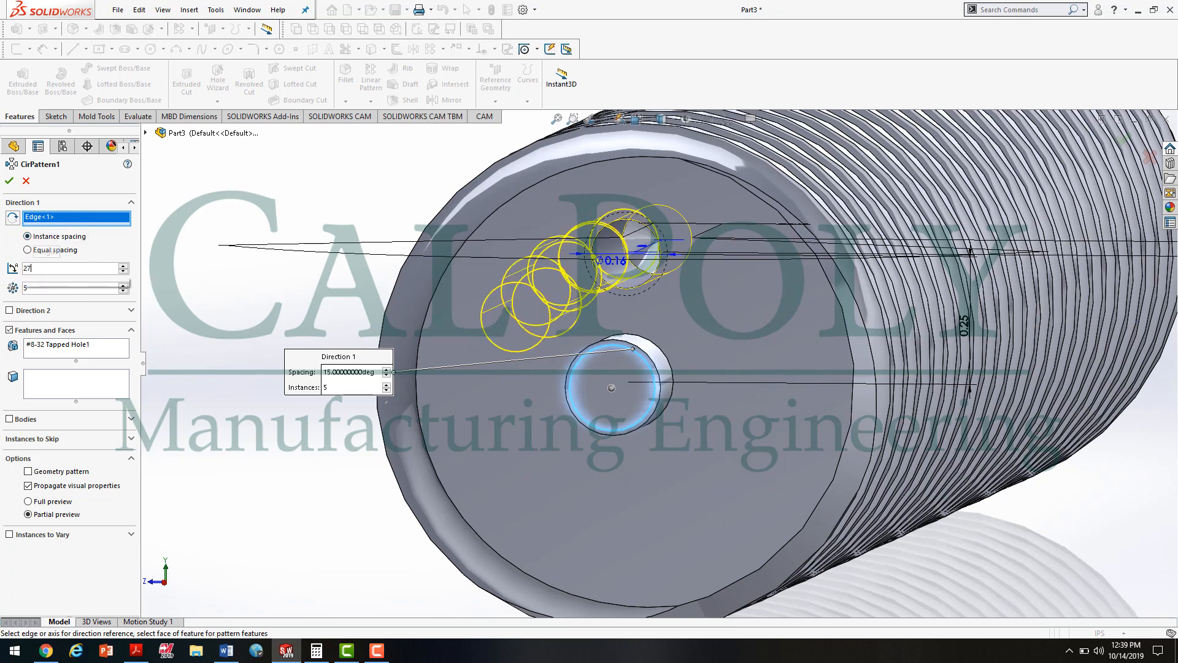
pyautogui.press('Return')
pyautogui.moveTo(528, 407); pyautogui.dragTo(533, 380, button='middle')
pyautogui.doubleClick(78, 269)
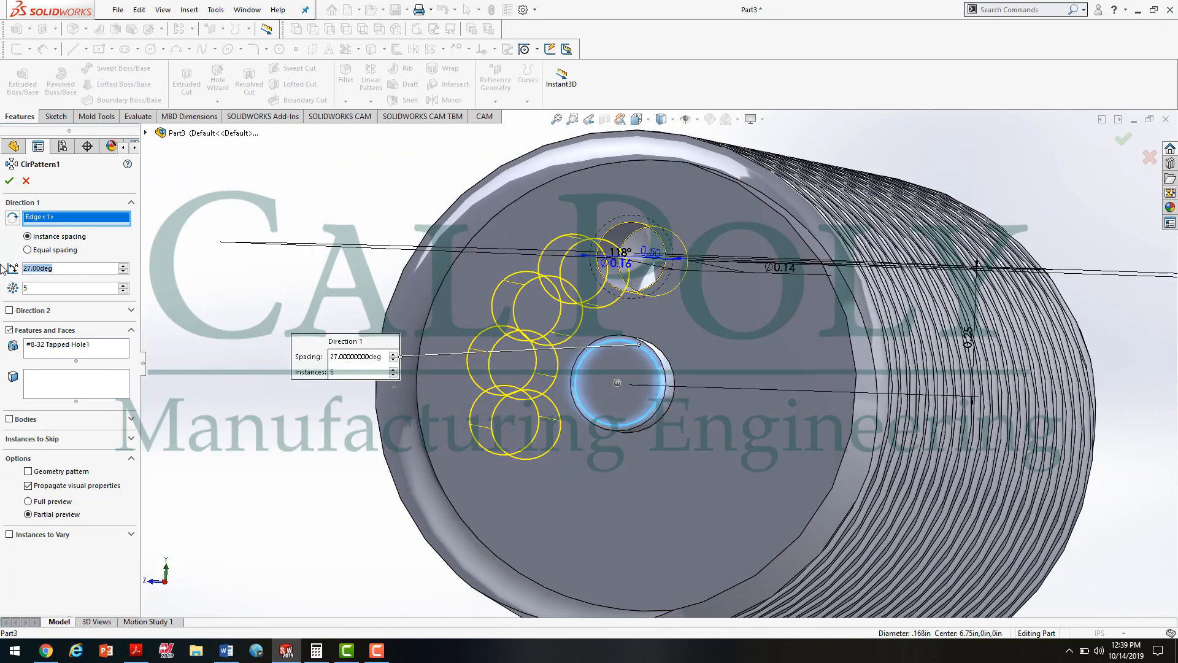
pyautogui.write('30')
pyautogui.moveTo(123, 290)
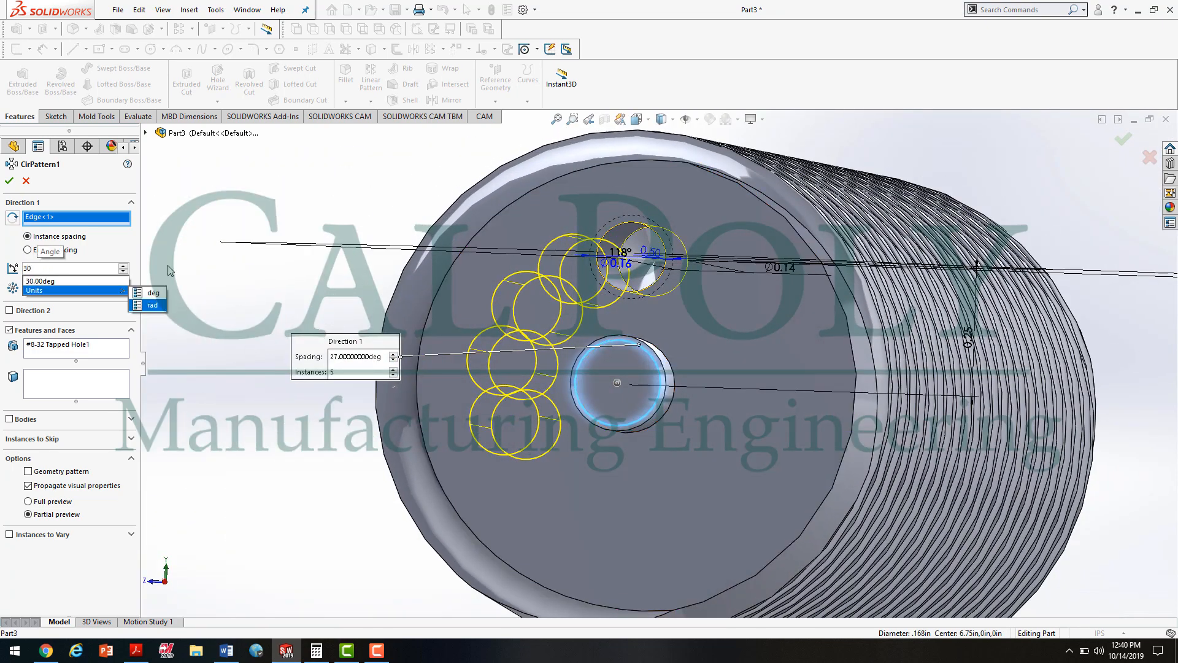
pyautogui.moveTo(52, 267); pyautogui.dragTo(3, 275)
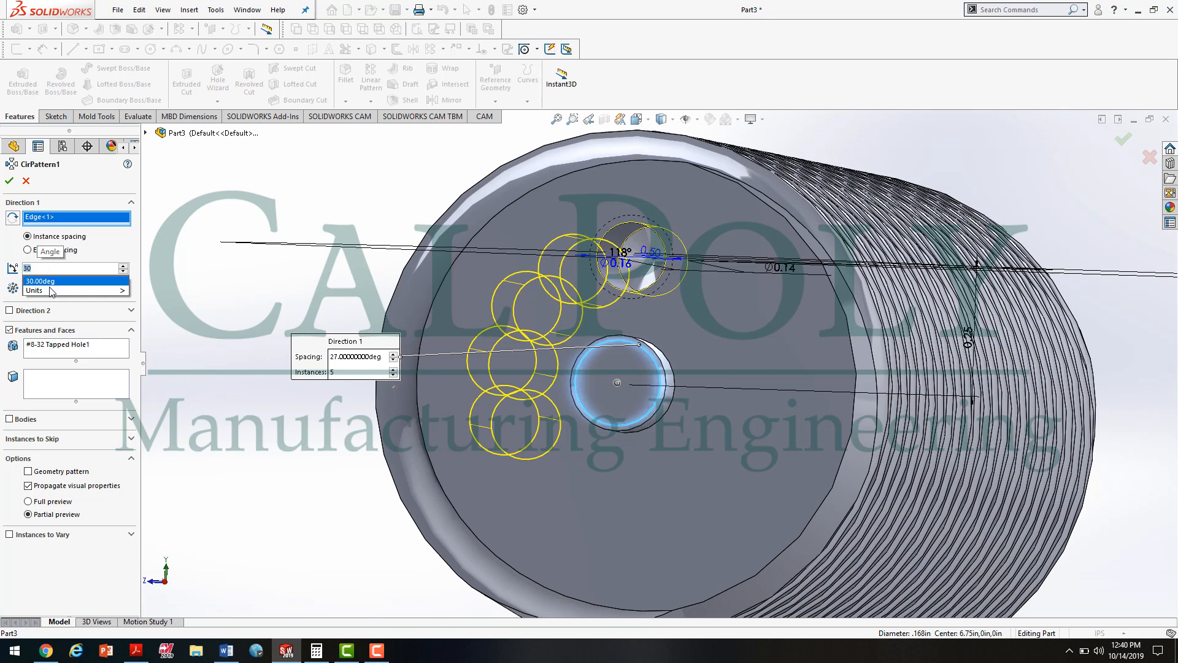
pyautogui.moveTo(51, 287)
pyautogui.click(89, 306)
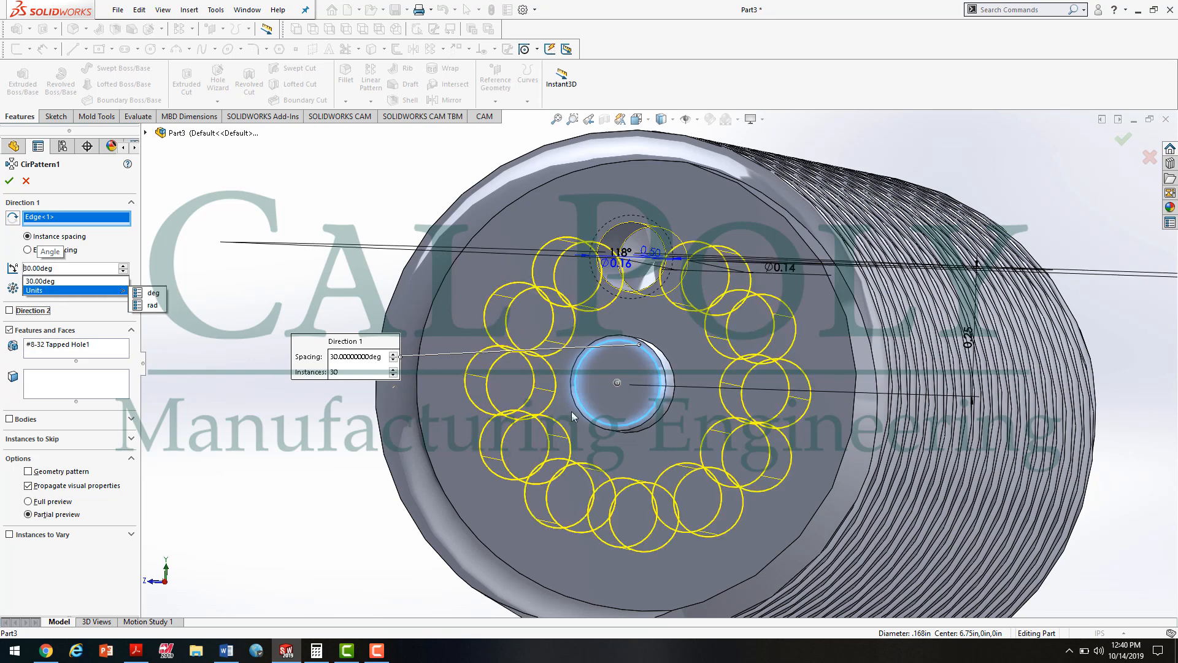
pyautogui.click(56, 280)
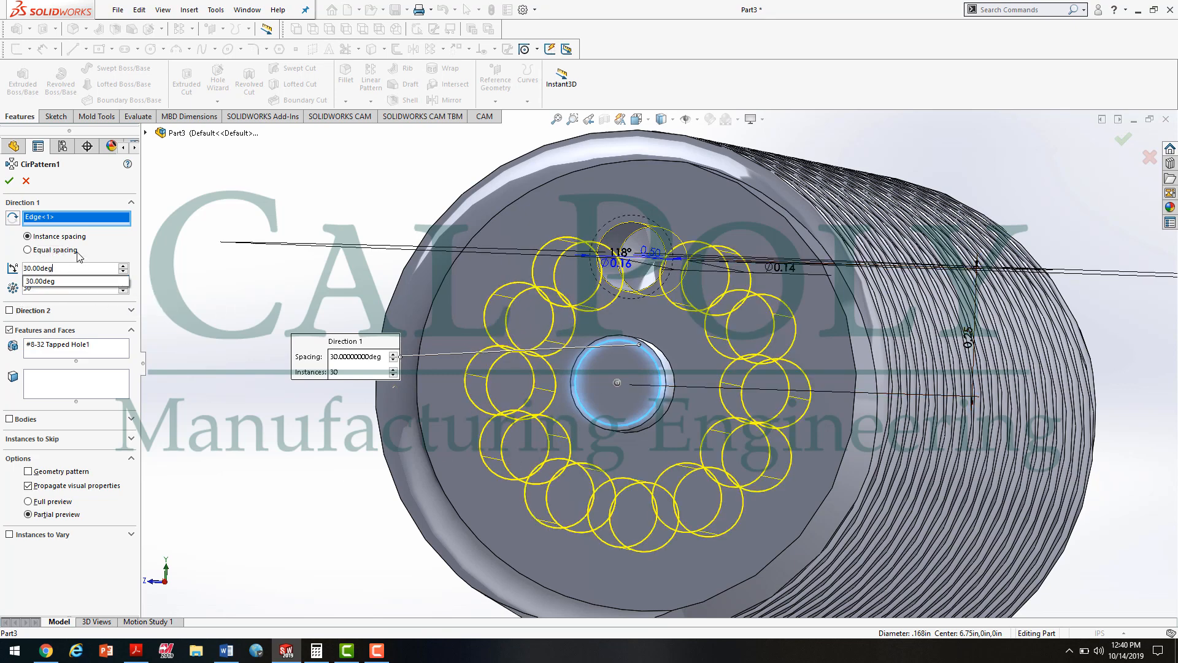
# Set the circular pattern to equal spacing over 360 degrees with 5 instances and create it
pyautogui.click(60, 250)
pyautogui.click(27, 249)
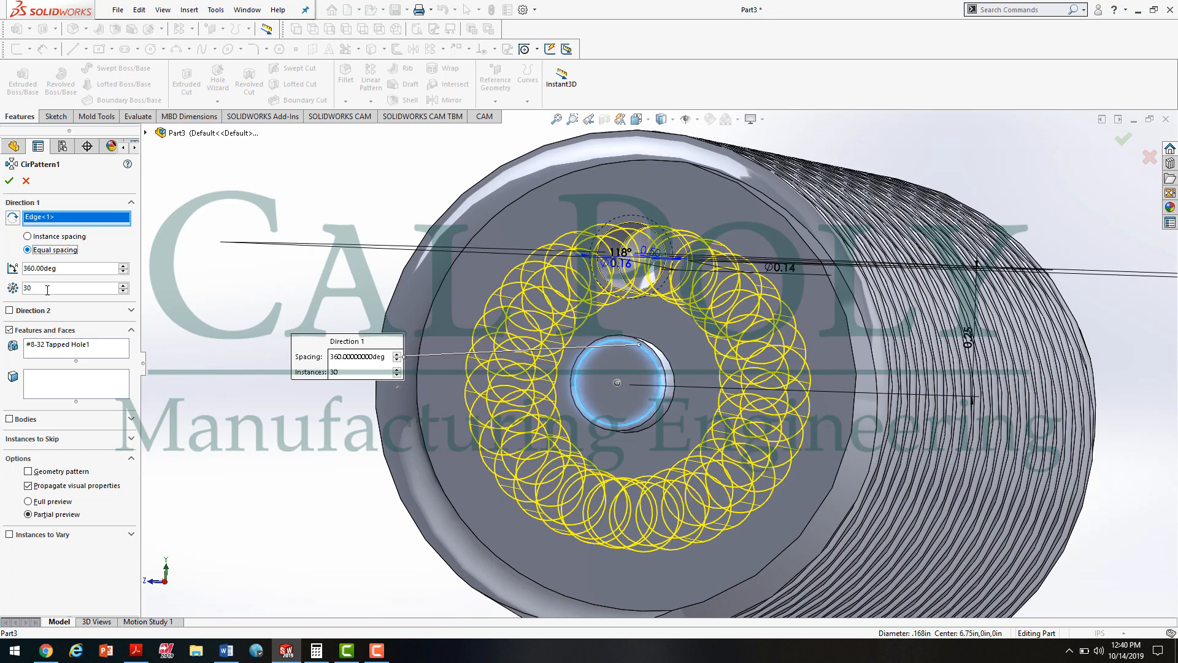
pyautogui.moveTo(47, 291); pyautogui.dragTo(11, 286)
pyautogui.write('5')
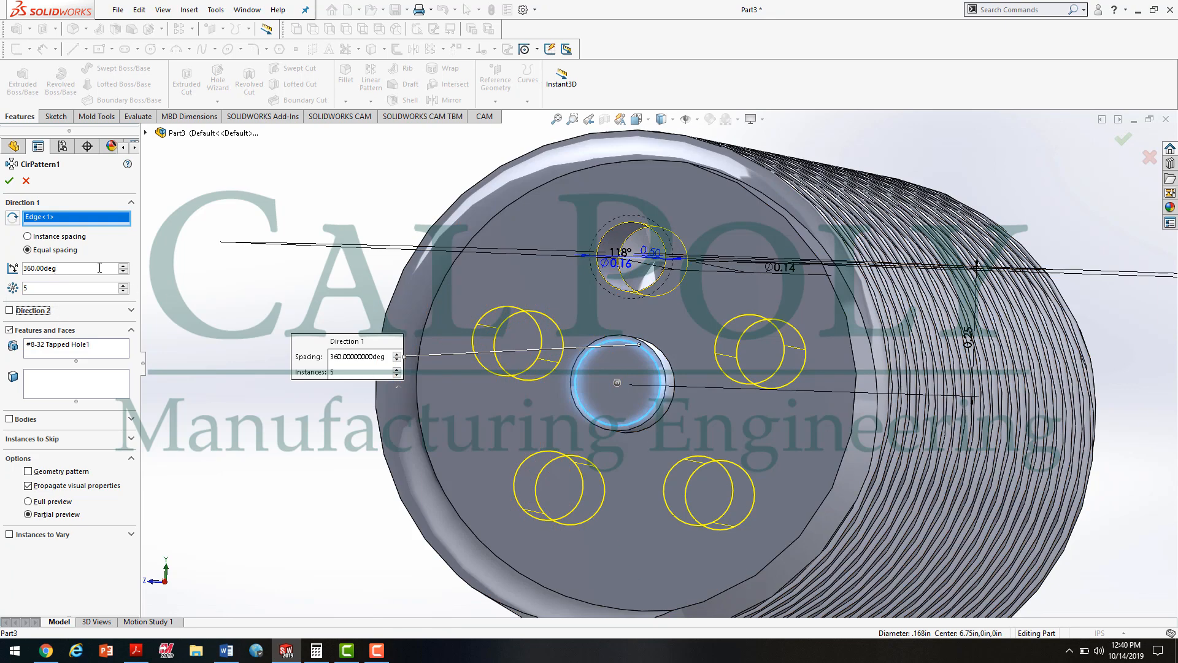
pyautogui.click(62, 350)
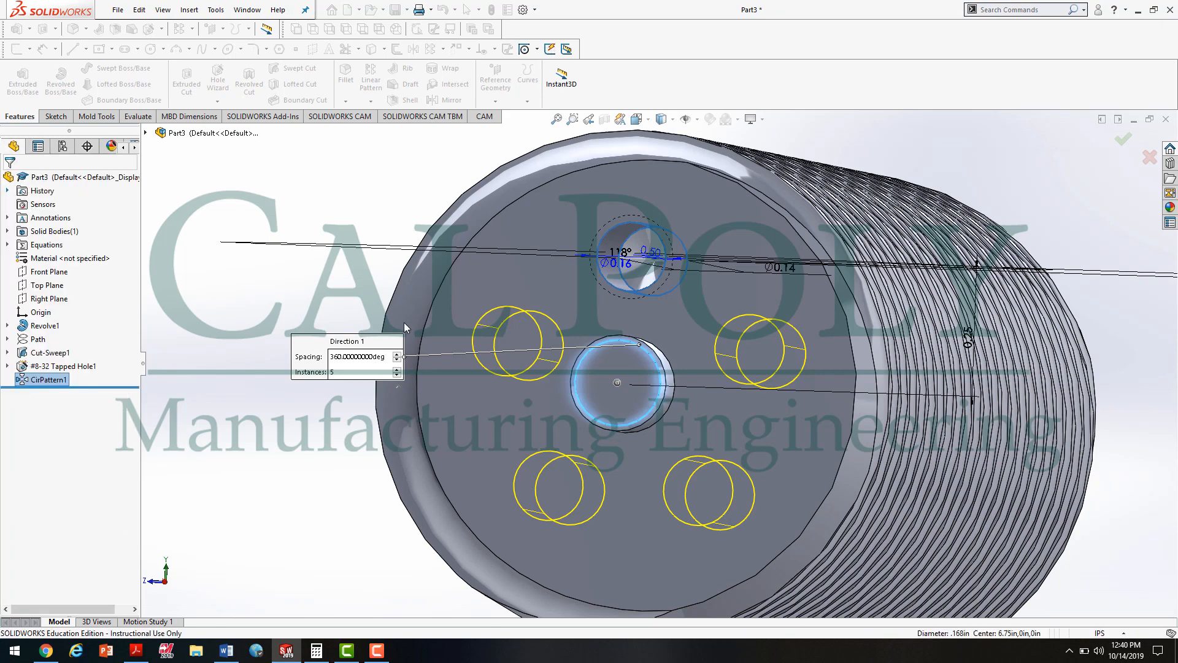
pyautogui.scroll(3, 334, 312)
pyautogui.moveTo(441, 369); pyautogui.dragTo(478, 382, button='middle')
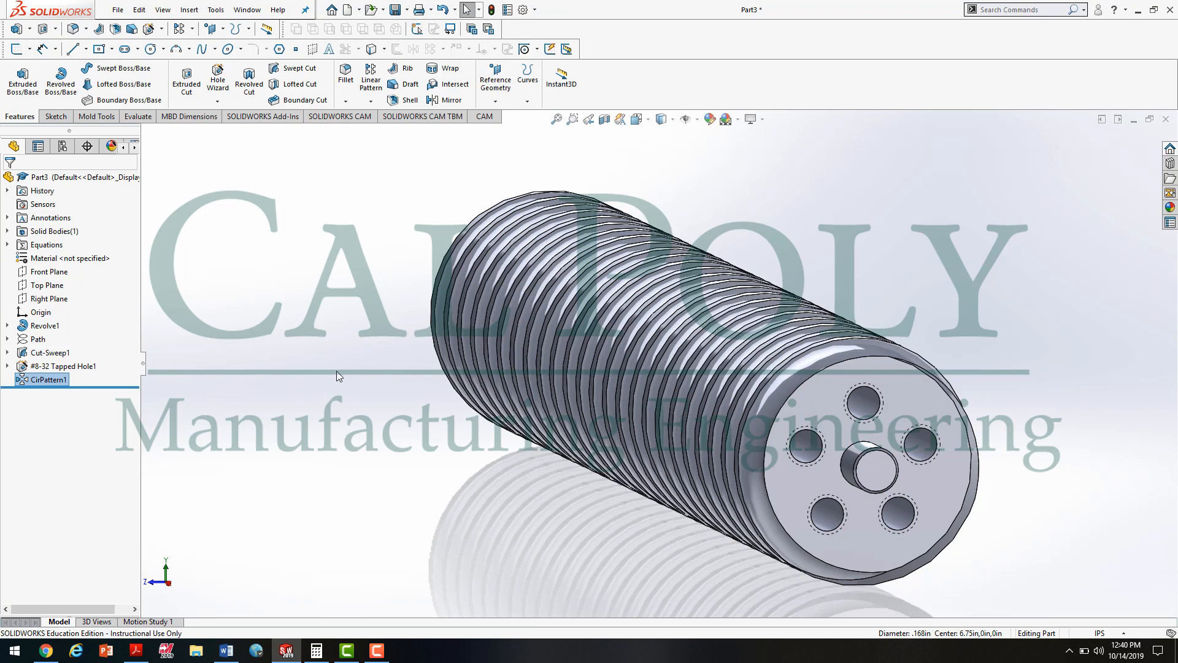
# Set the part to the isometric view and enter the author's surname followed by "Adv Modeling Tutorial" as its new file name for saving
pyautogui.press('space')
pyautogui.click(445, 419)
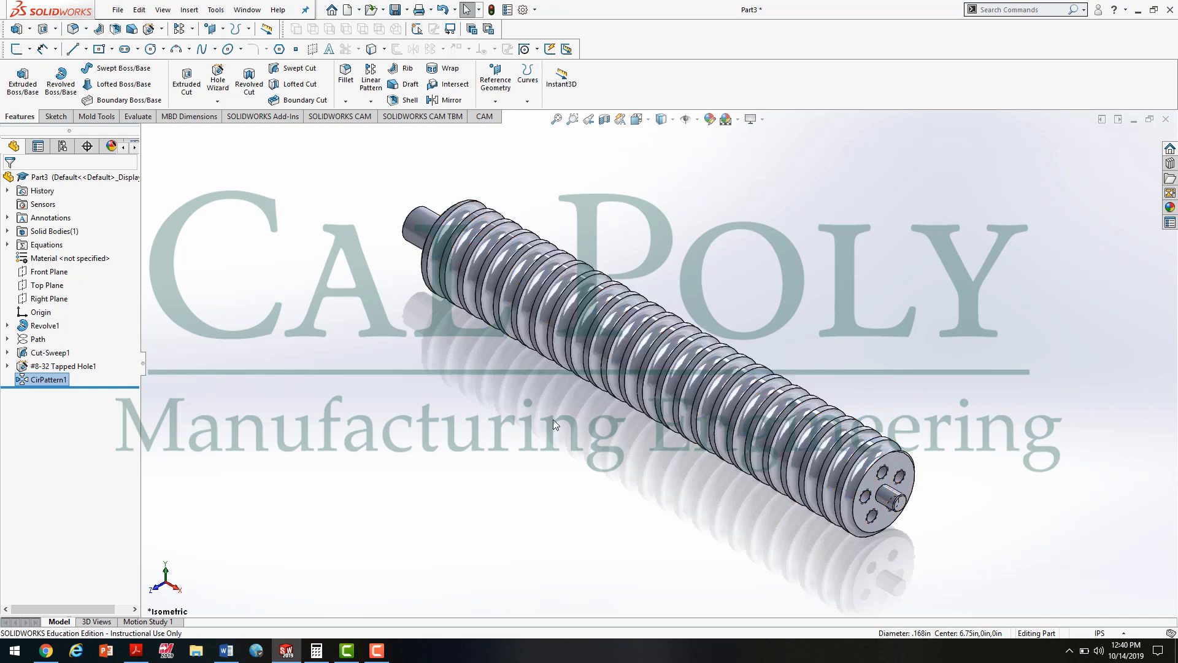
pyautogui.click(117, 10)
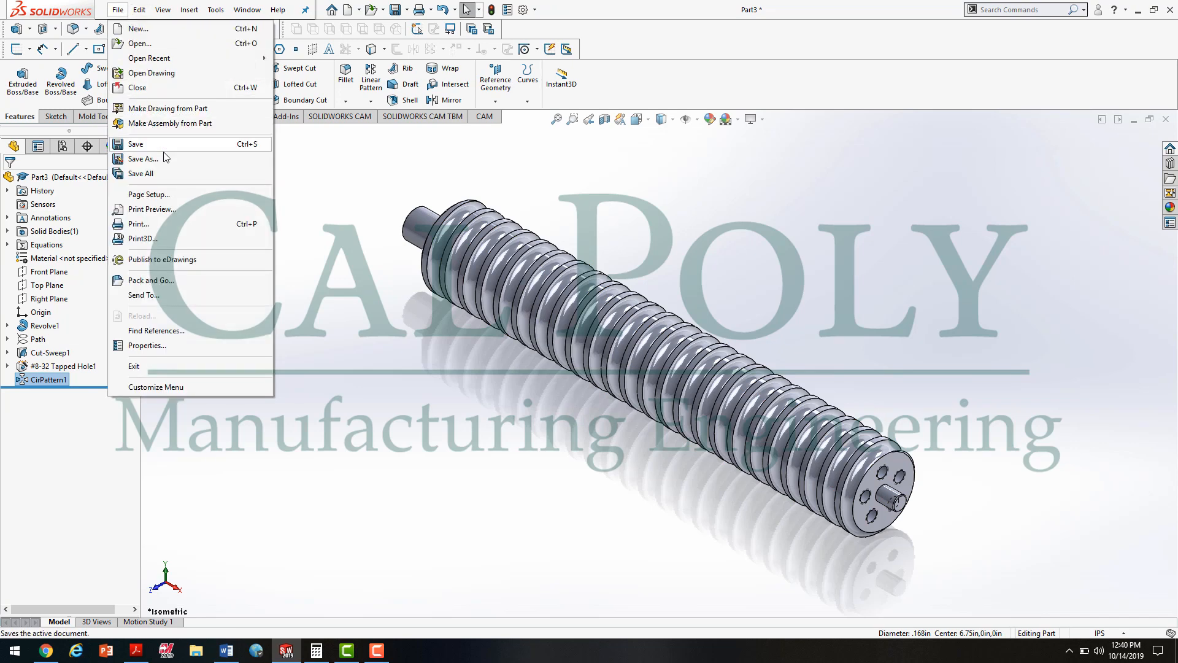
pyautogui.click(165, 161)
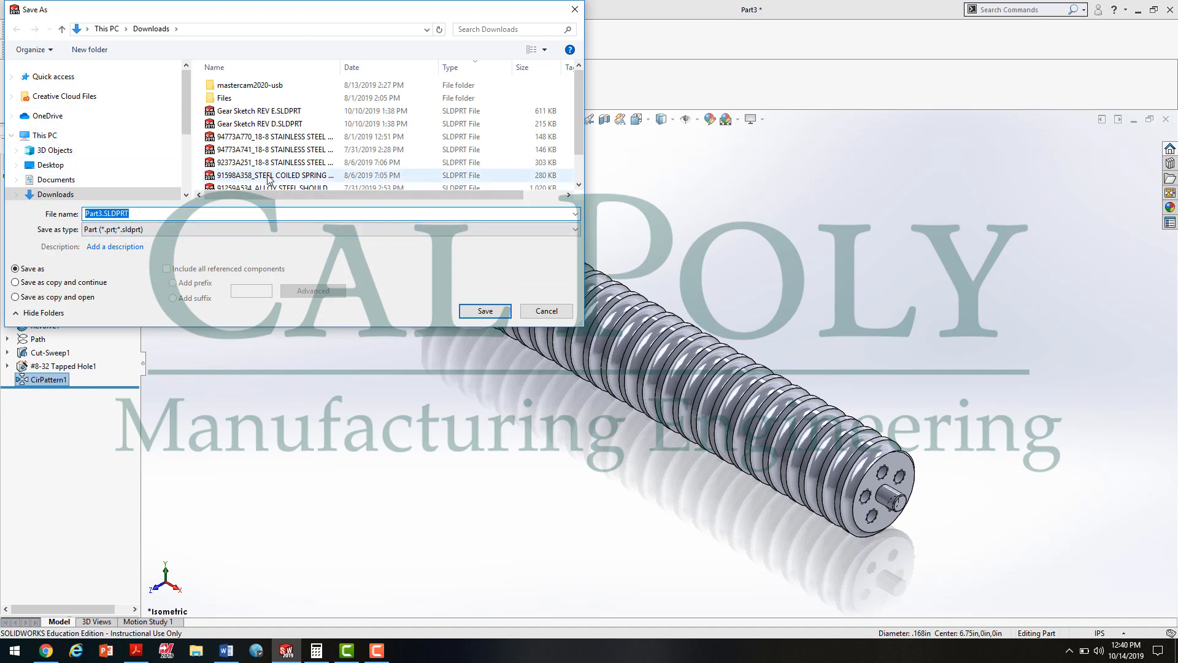
pyautogui.write('GEorgeou')
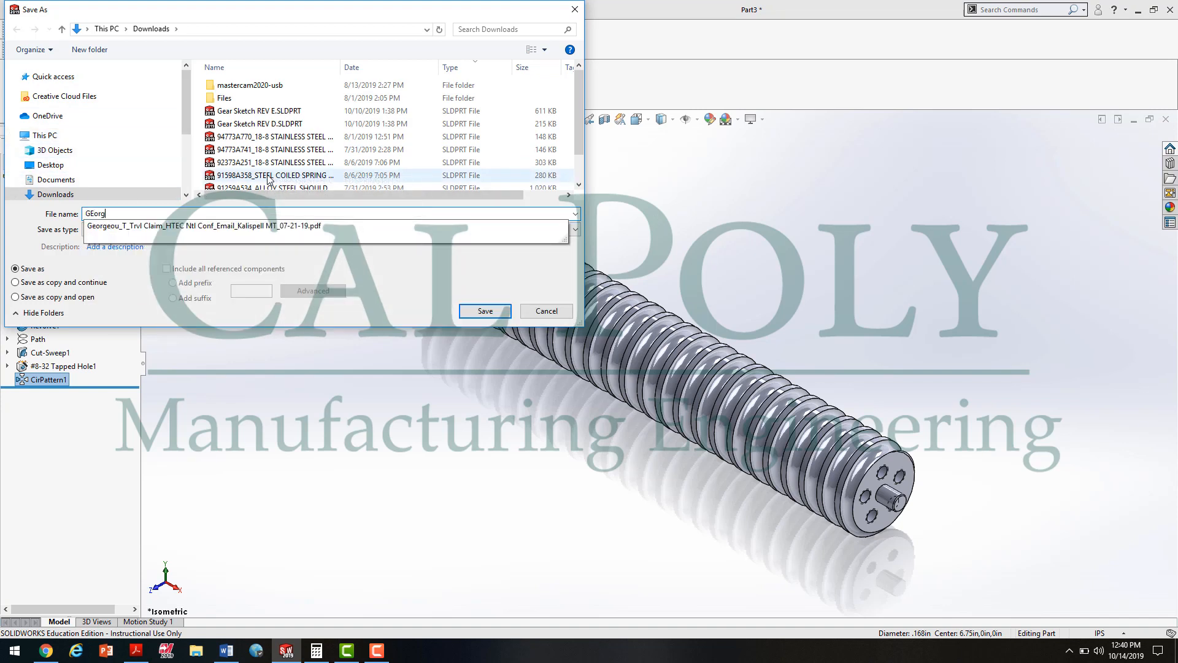
pyautogui.press('BackSpace')
pyautogui.press('BackSpace')
pyautogui.press('BackSpace')
pyautogui.press('BackSpace')
pyautogui.write('eour')
pyautogui.press('BackSpace')
pyautogui.press('BackSpace')
pyautogui.write('rgeoj')
pyautogui.press('BackSpace')
pyautogui.write('u Adv Modeling Tutorial')
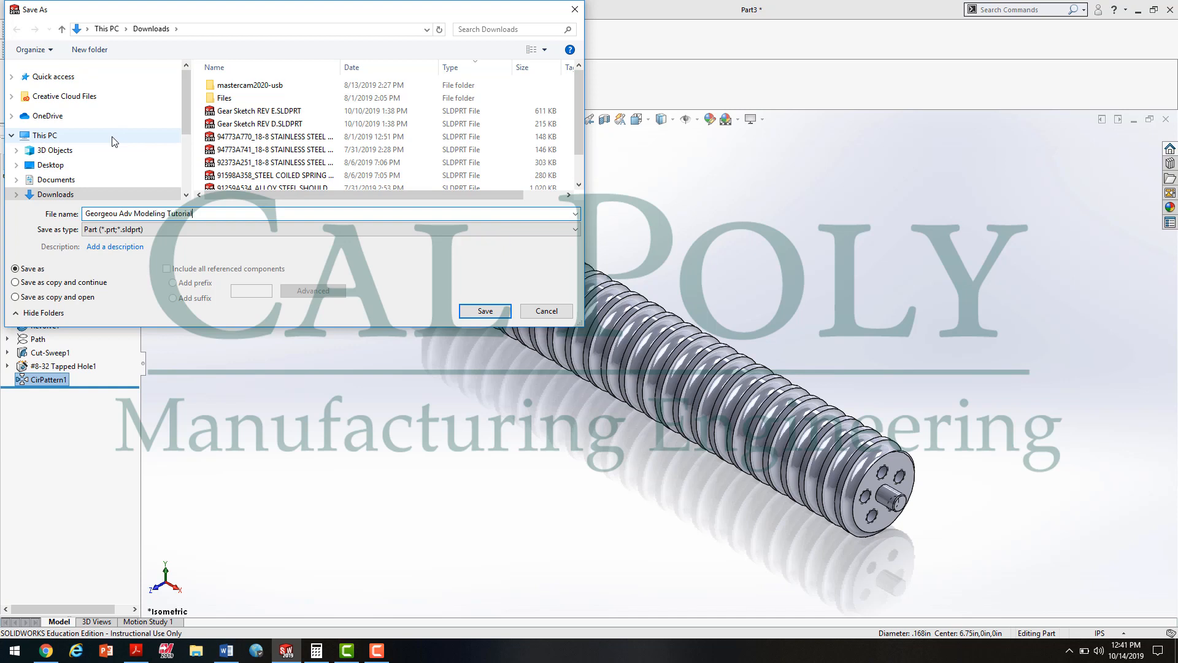
# Save the part in the Desktop folder Cal Poly, Fall 2019, IME 144, IME 144 Lab Manual CNC, Assignments, 18 SolidWorks Adv Modeling Assignment
pyautogui.click(59, 164)
pyautogui.doubleClick(245, 86)
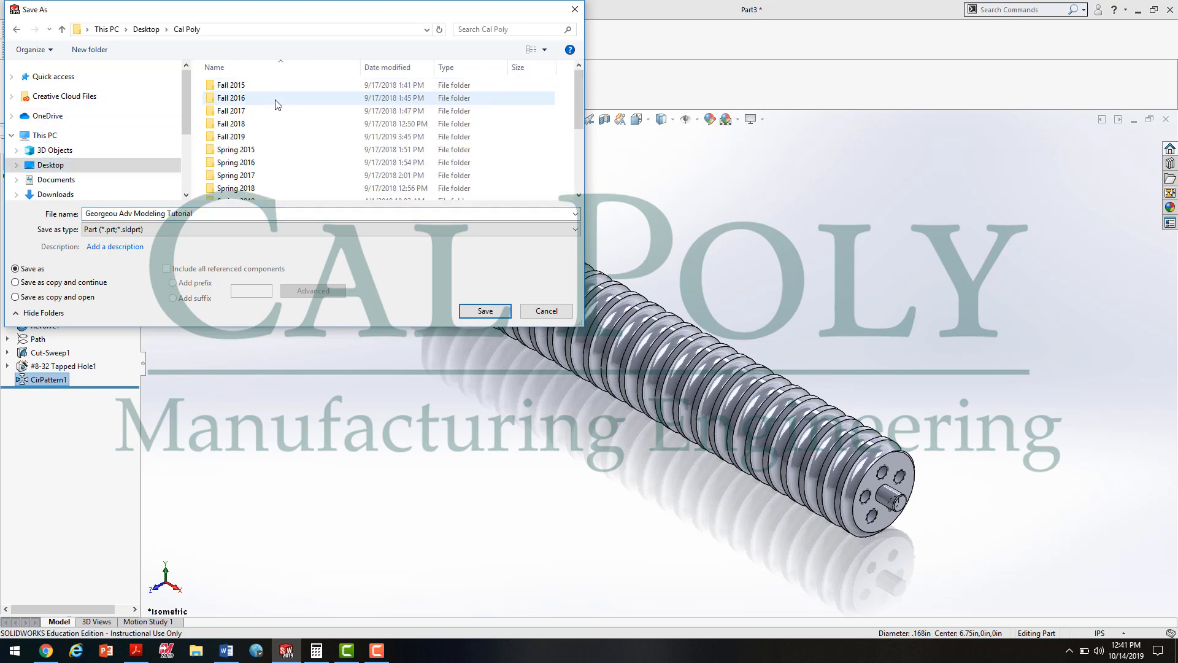
pyautogui.doubleClick(251, 137)
pyautogui.doubleClick(239, 111)
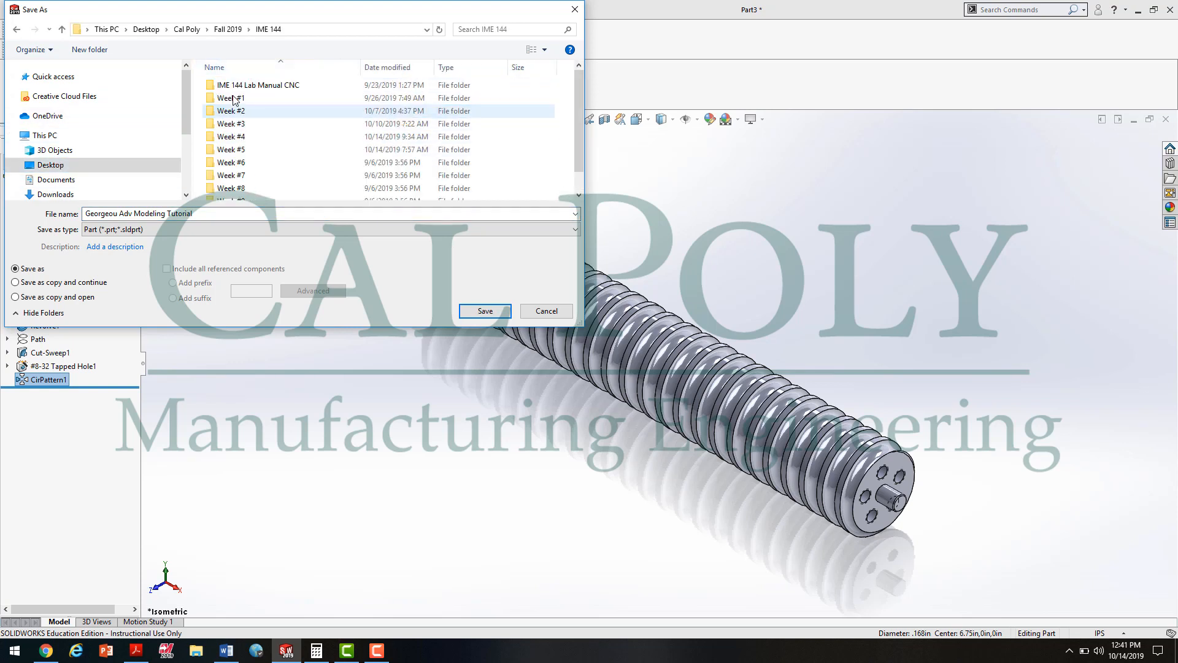
pyautogui.doubleClick(243, 85)
pyautogui.doubleClick(245, 85)
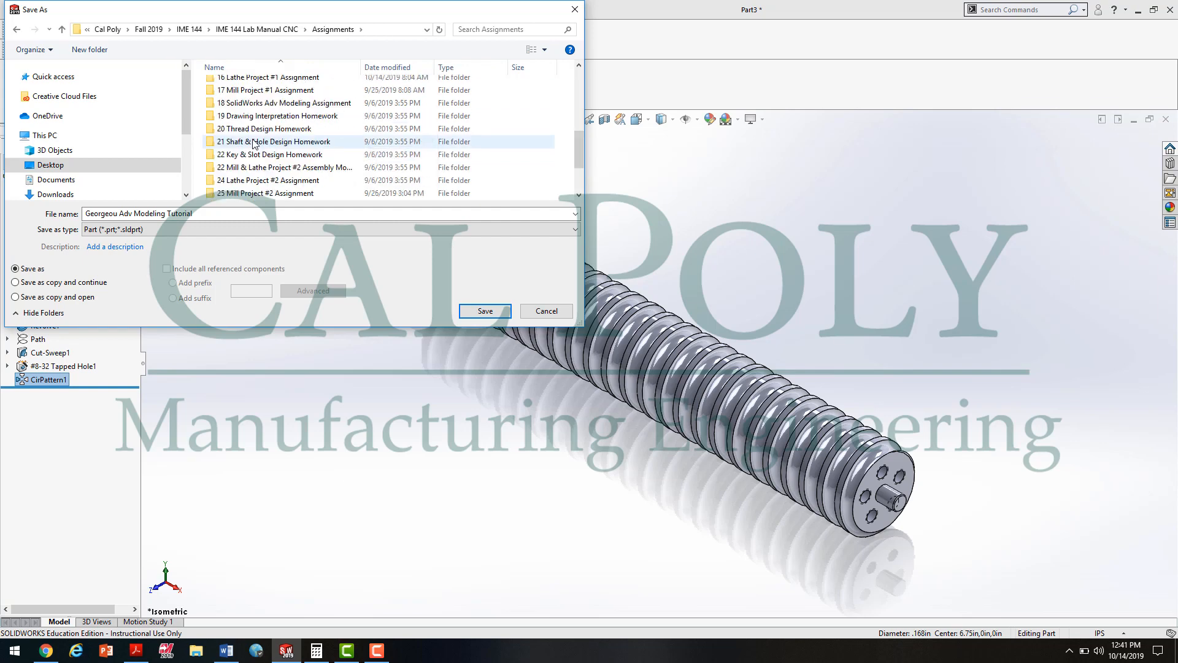
pyautogui.doubleClick(316, 103)
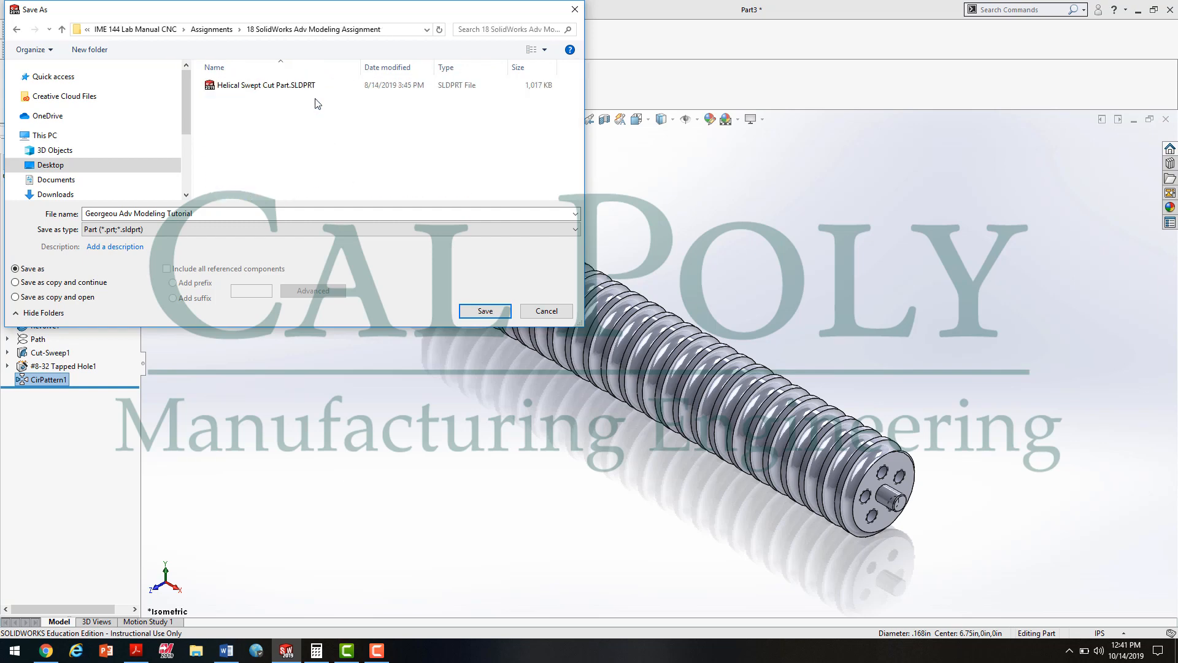
pyautogui.click(486, 311)
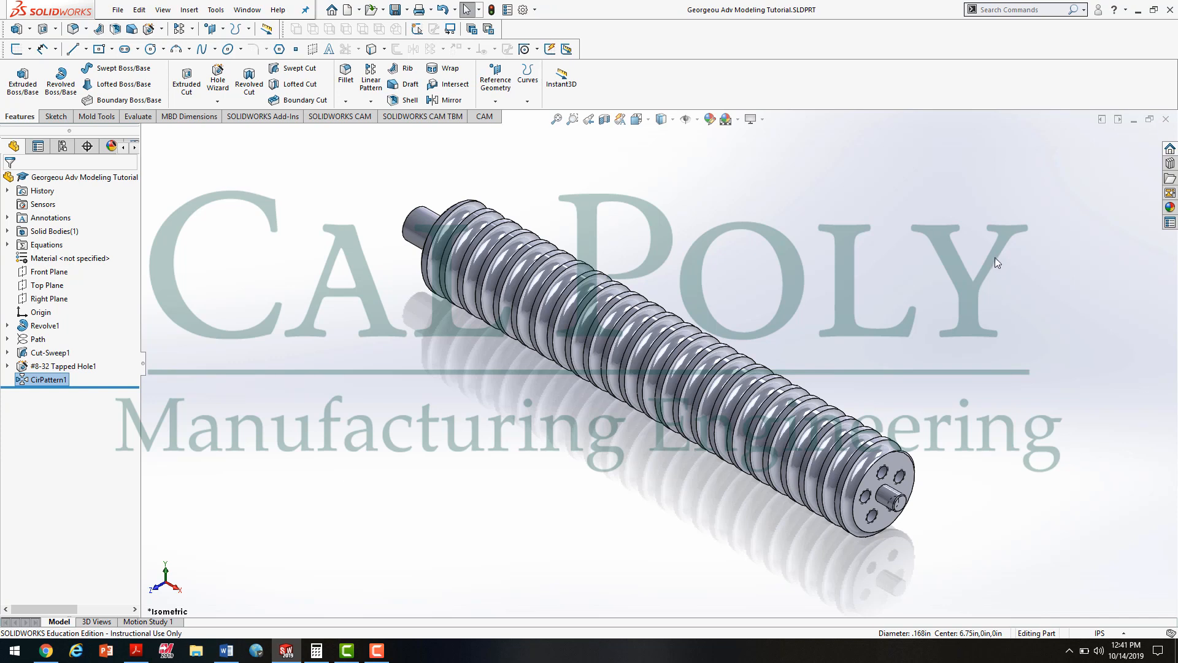
pyautogui.click(376, 650)
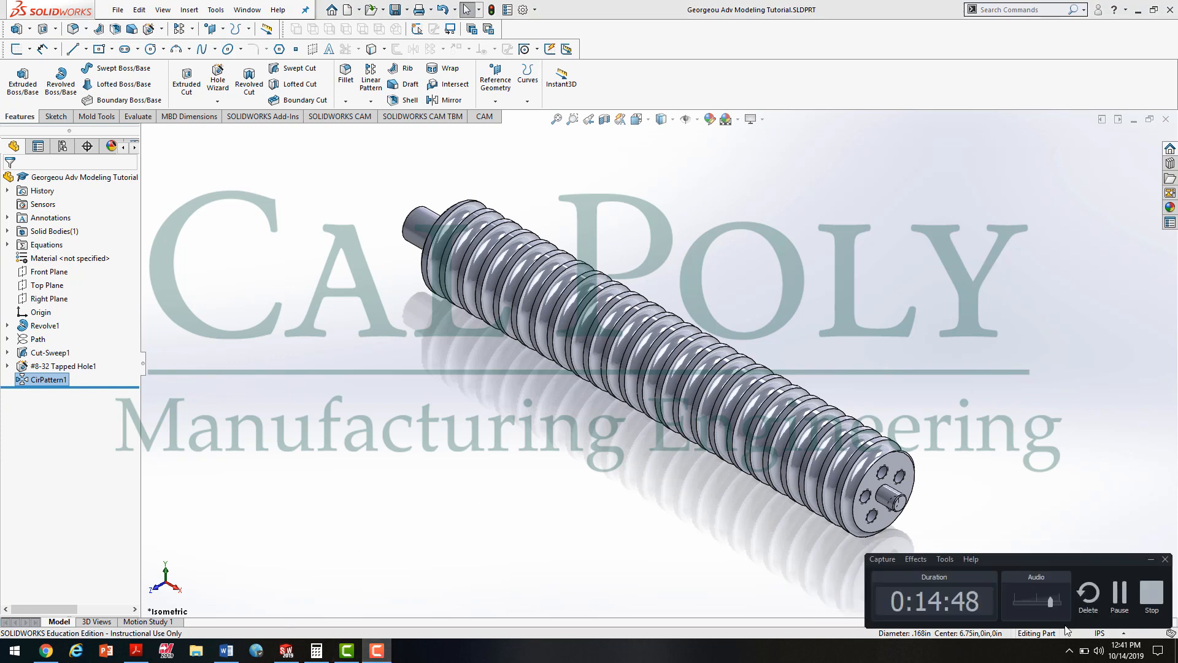